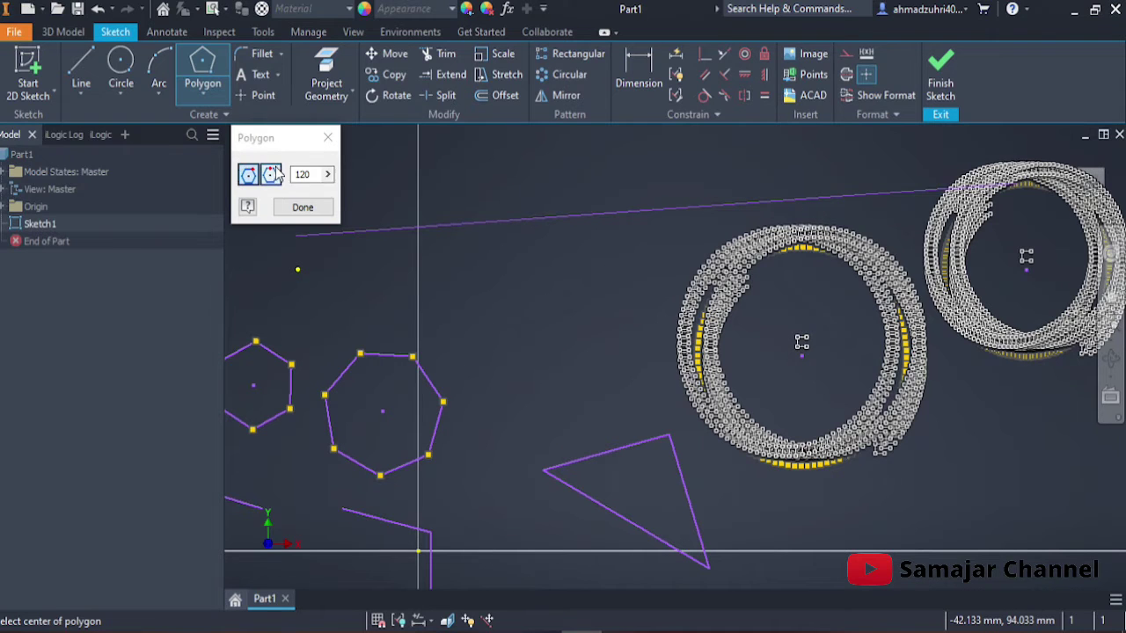
Set the number of sides of the polygon to 5.
{"action": "double_click", "coordinate": [300, 174]}
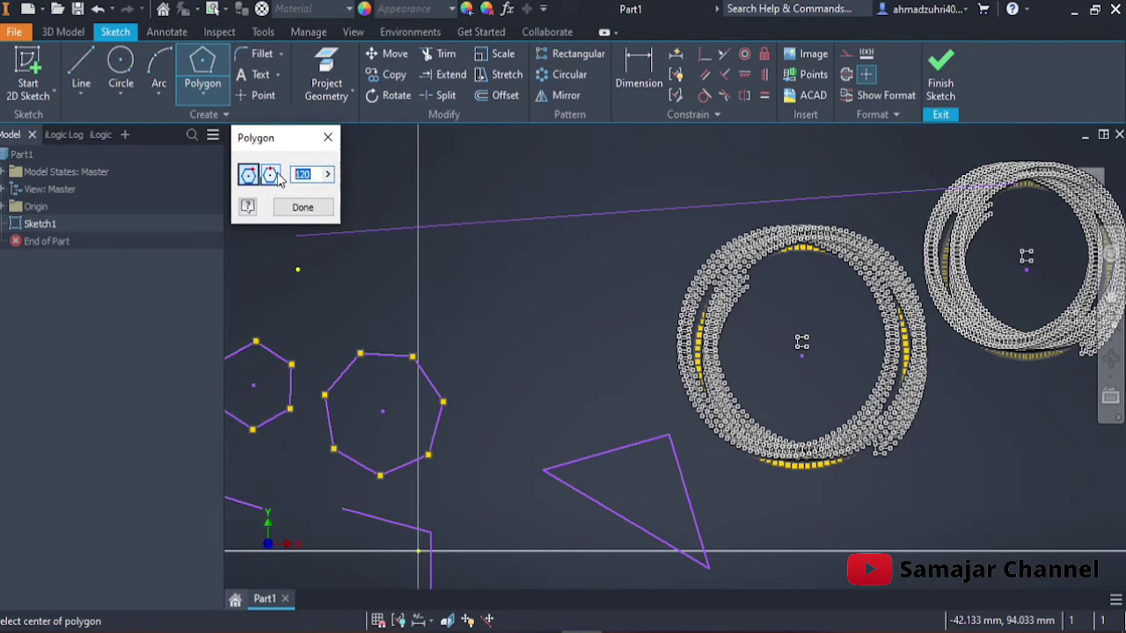
{"action": "type", "text": "5"}
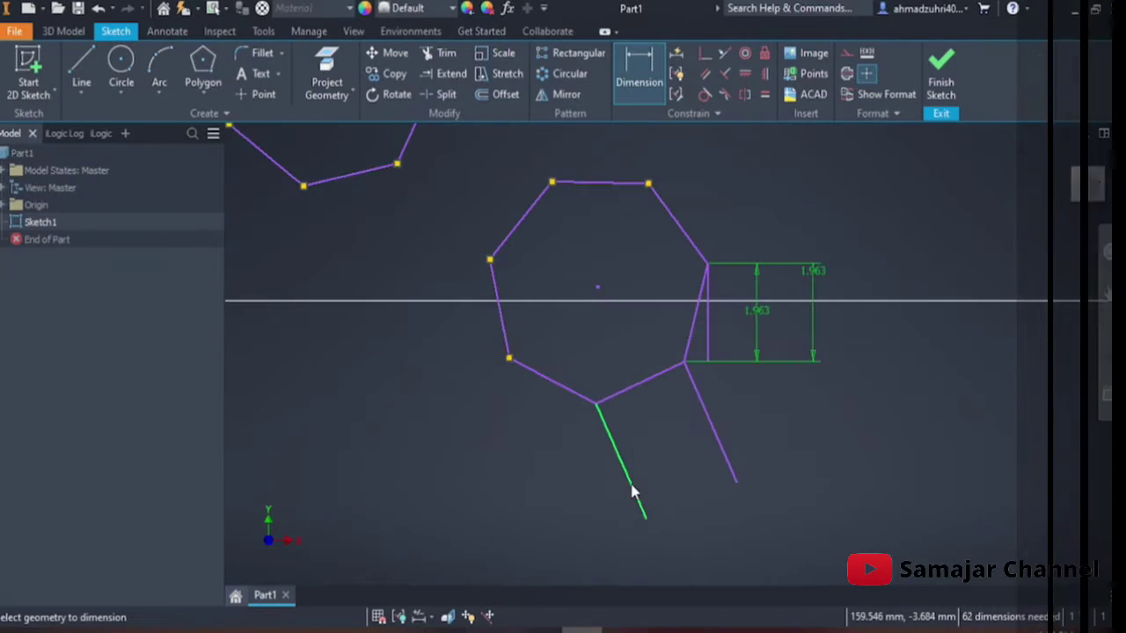
Dimension the distance between the two parallel slanted lines extending from the heptagon's lower vertices.
{"action": "left_click", "coordinate": [630, 488]}
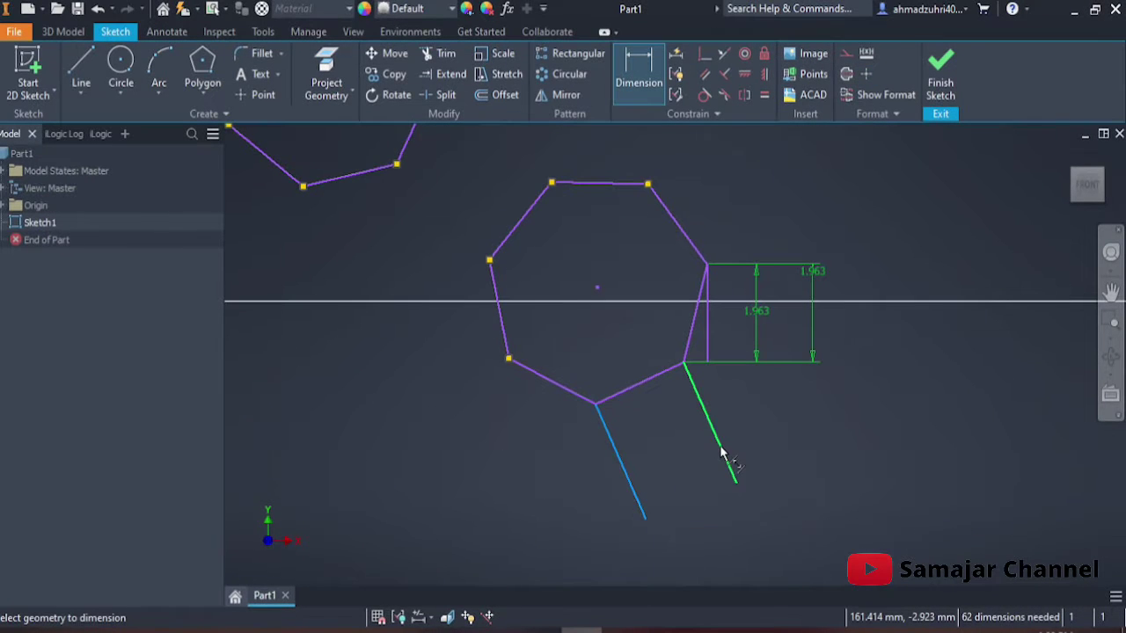
{"action": "left_click", "coordinate": [721, 453]}
{"action": "left_click", "coordinate": [702, 489]}
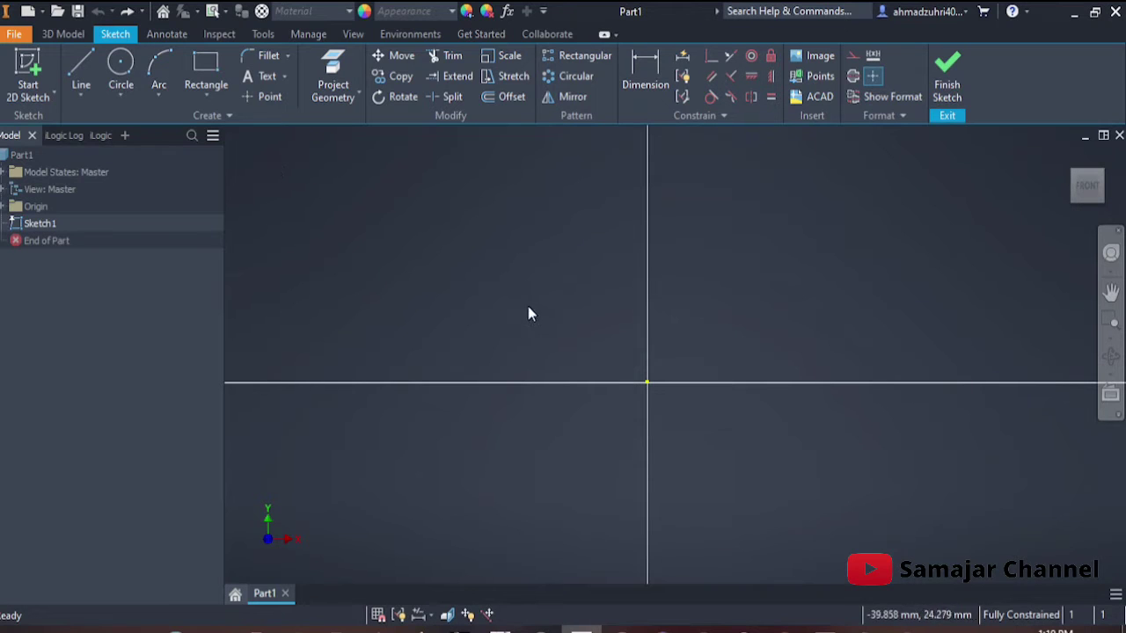
Draw an inscribed six-sided polygon in the sketch, above and to the left of the origin.
{"action": "left_click", "coordinate": [205, 102]}
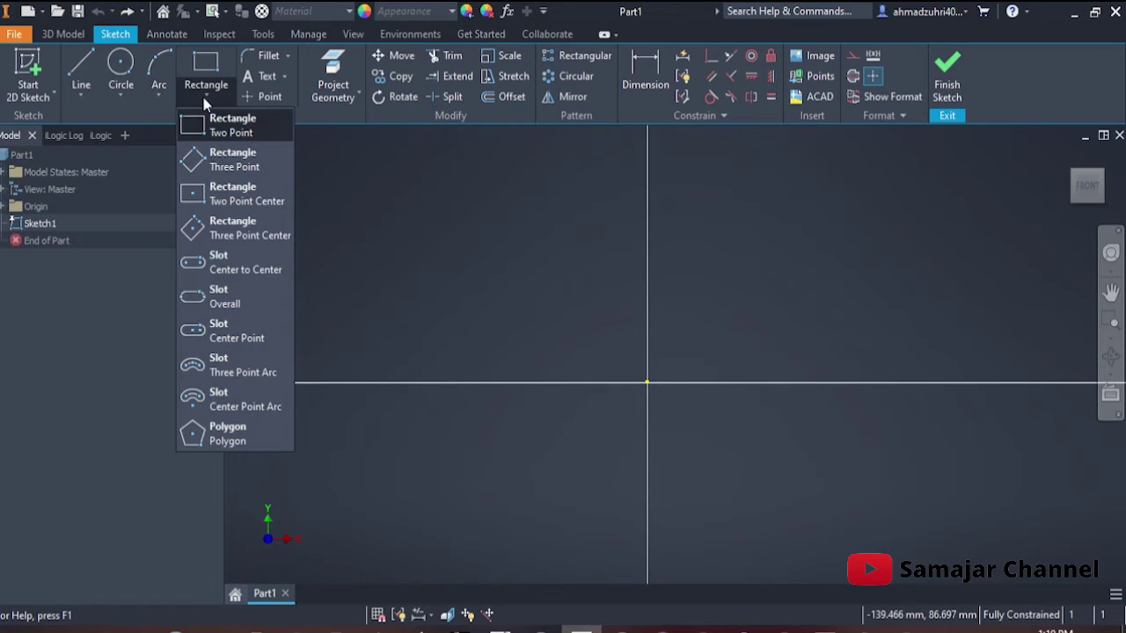
{"action": "left_click", "coordinate": [244, 434]}
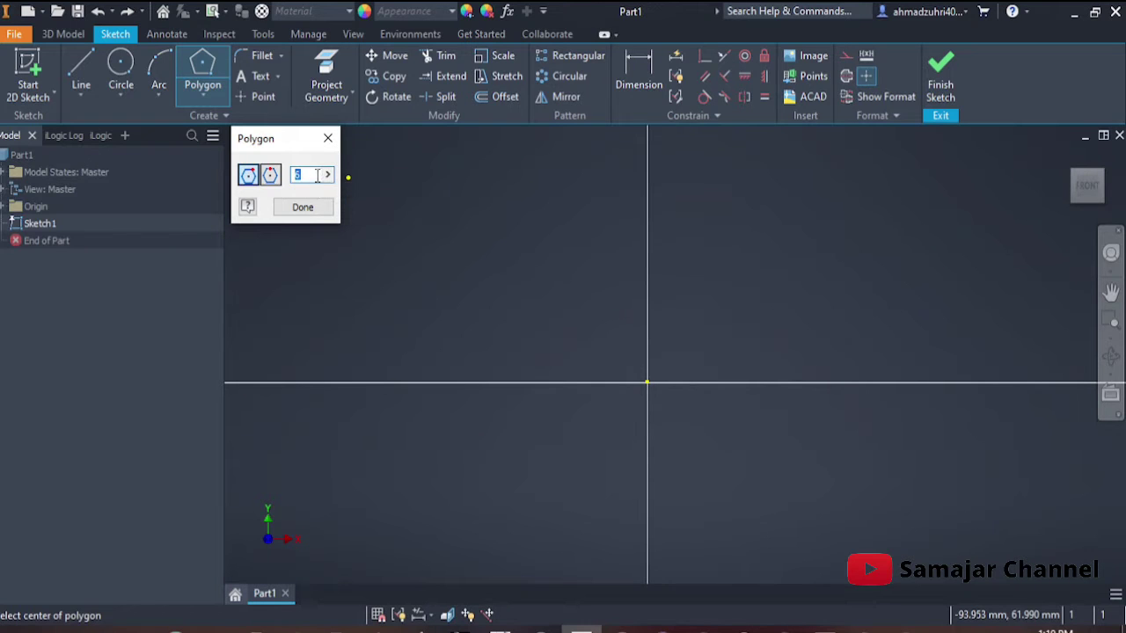
{"action": "type", "text": "5"}
{"action": "type", "text": "6"}
{"action": "left_click", "coordinate": [463, 198]}
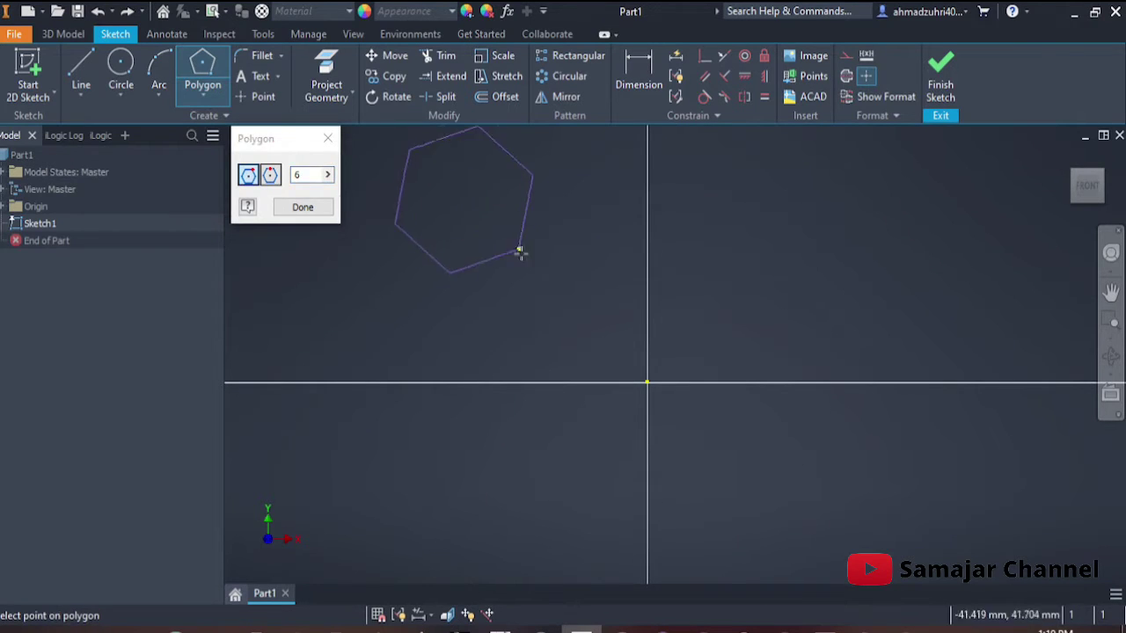
{"action": "left_click", "coordinate": [504, 224]}
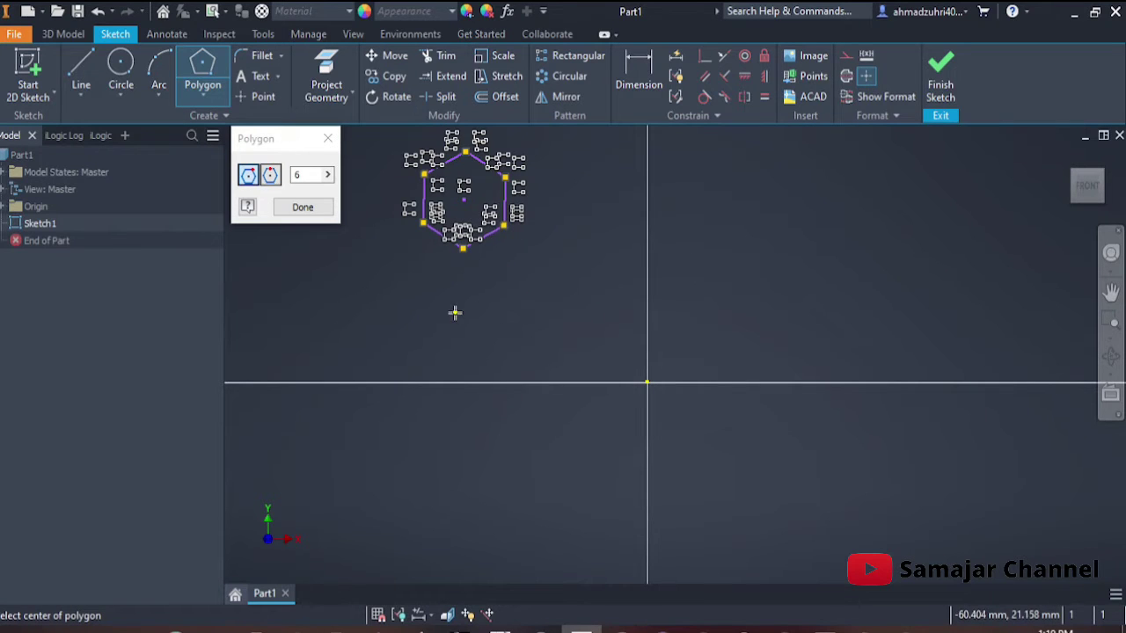
Draw an inscribed seven-sided polygon between the hexagon and the vertical axis, slightly larger than the hexagon.
{"action": "type", "text": "5"}
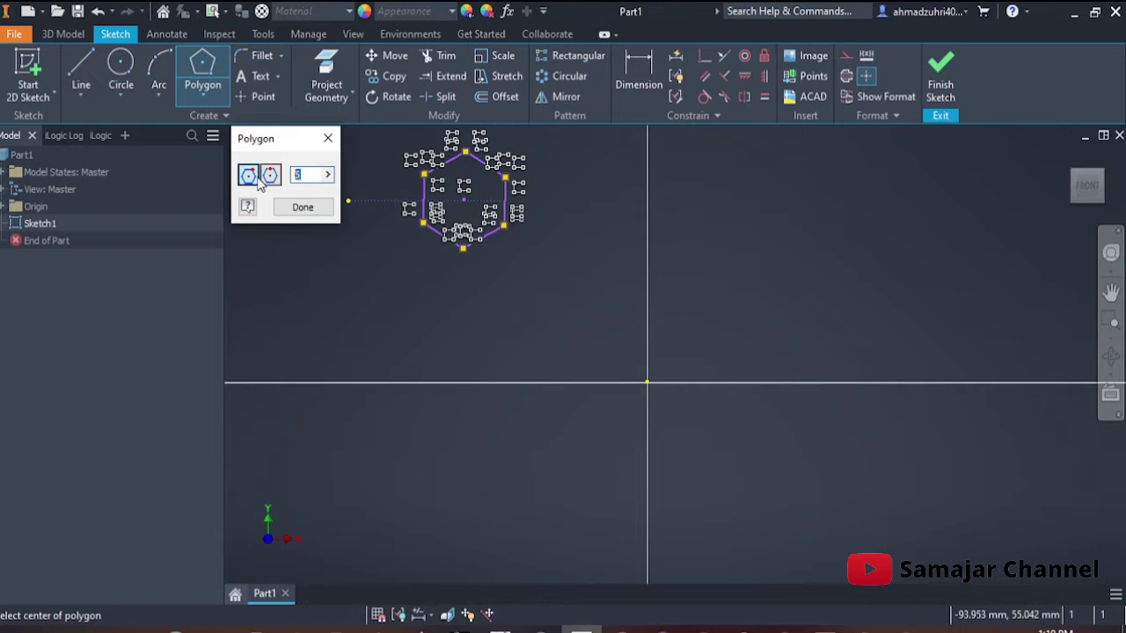
{"action": "type", "text": "7"}
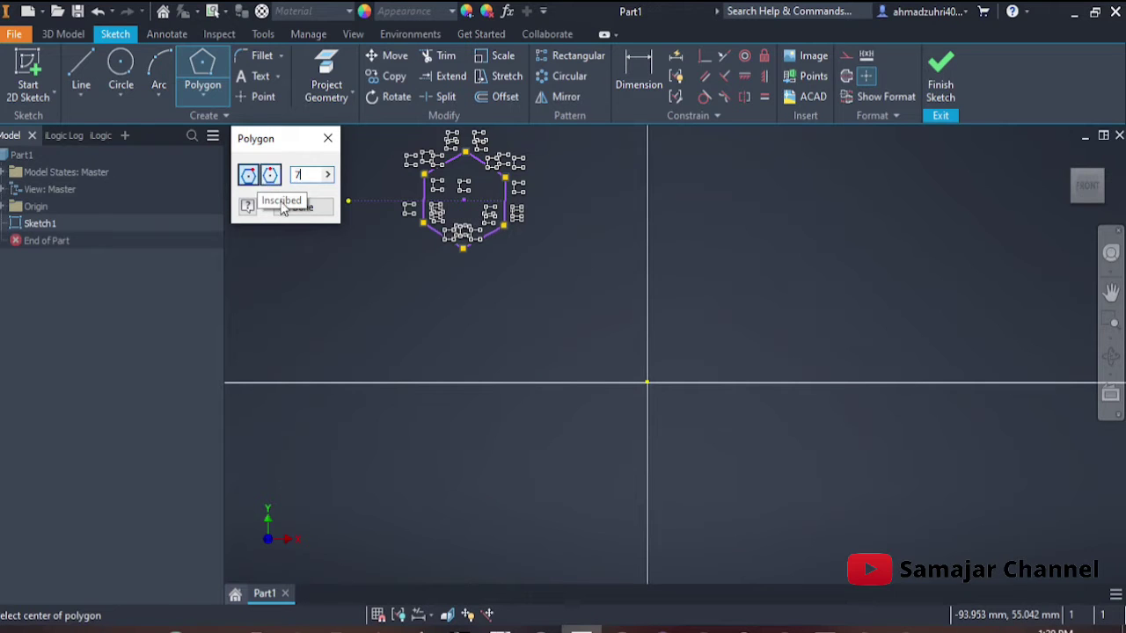
{"action": "left_click", "coordinate": [608, 231]}
{"action": "left_click", "coordinate": [658, 274]}
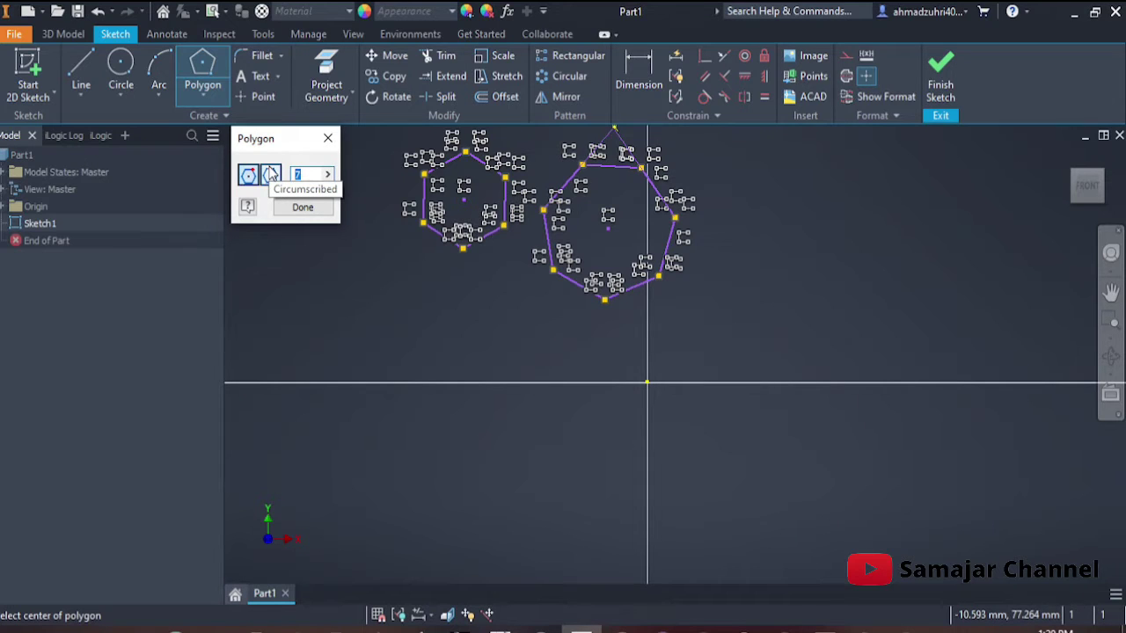
Try to draw a polygon with 2 sides to the right of the heptagon.
{"action": "type", "text": "2"}
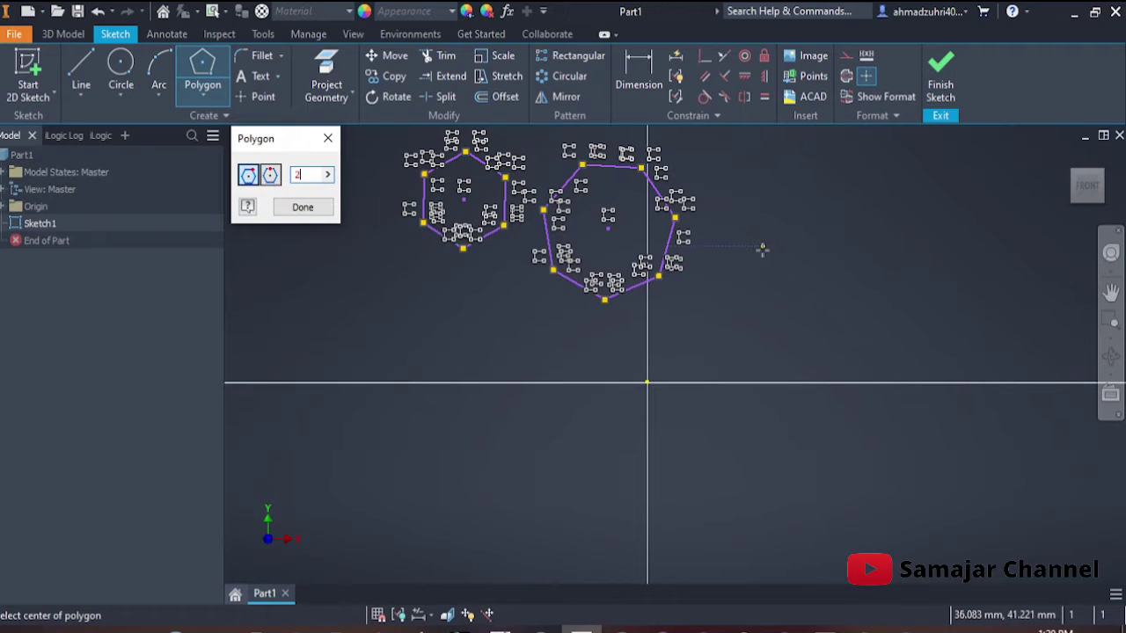
{"action": "left_click", "coordinate": [761, 251]}
{"action": "left_click", "coordinate": [830, 241]}
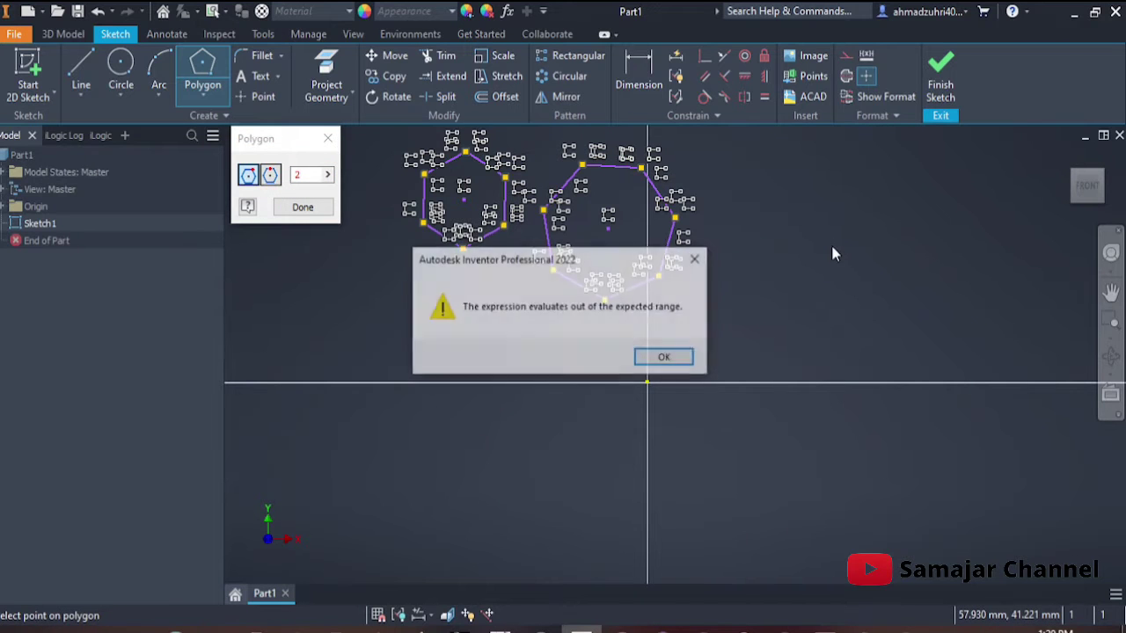
{"action": "left_click", "coordinate": [659, 359]}
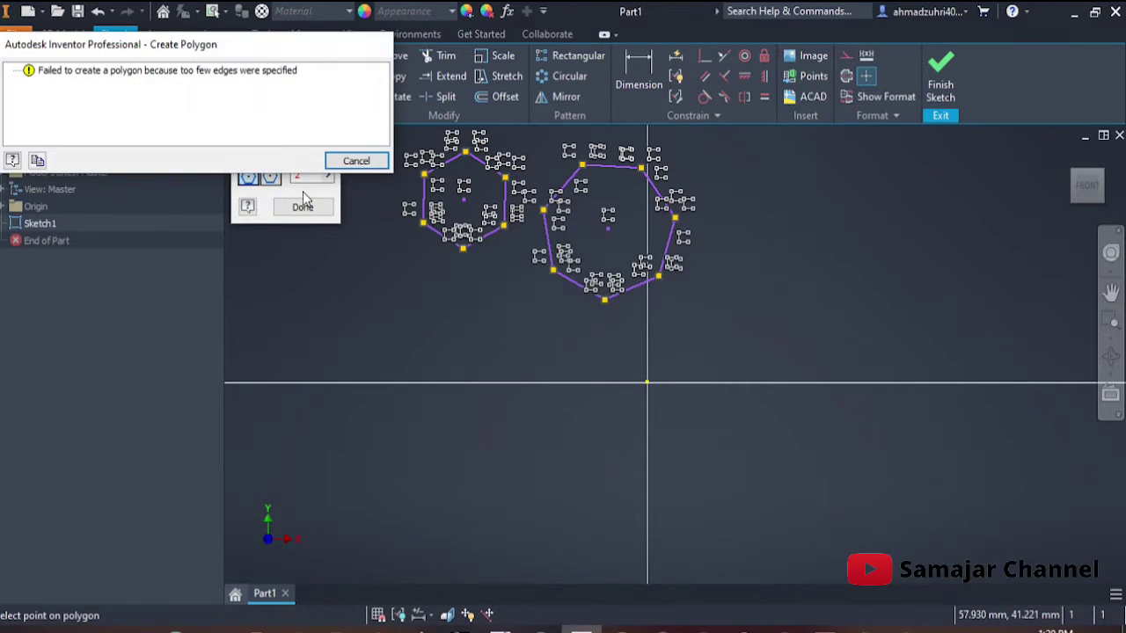
{"action": "left_click", "coordinate": [356, 163]}
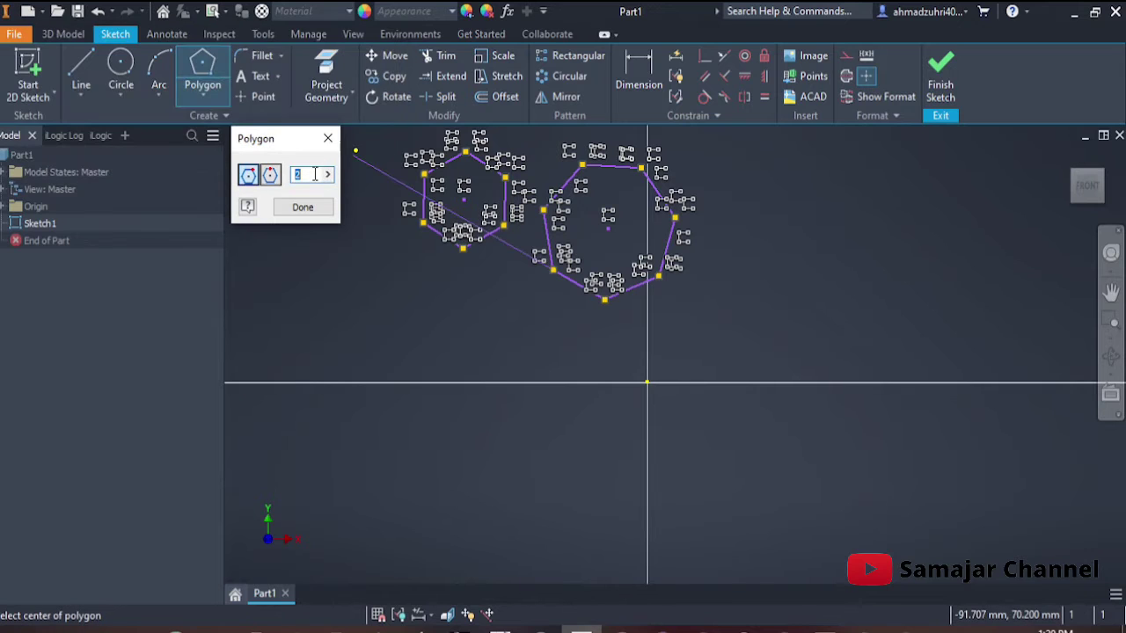
Try to draw a polygon with only 1 side to the right of the heptagon.
{"action": "left_click", "coordinate": [315, 174]}
{"action": "left_click", "coordinate": [809, 261]}
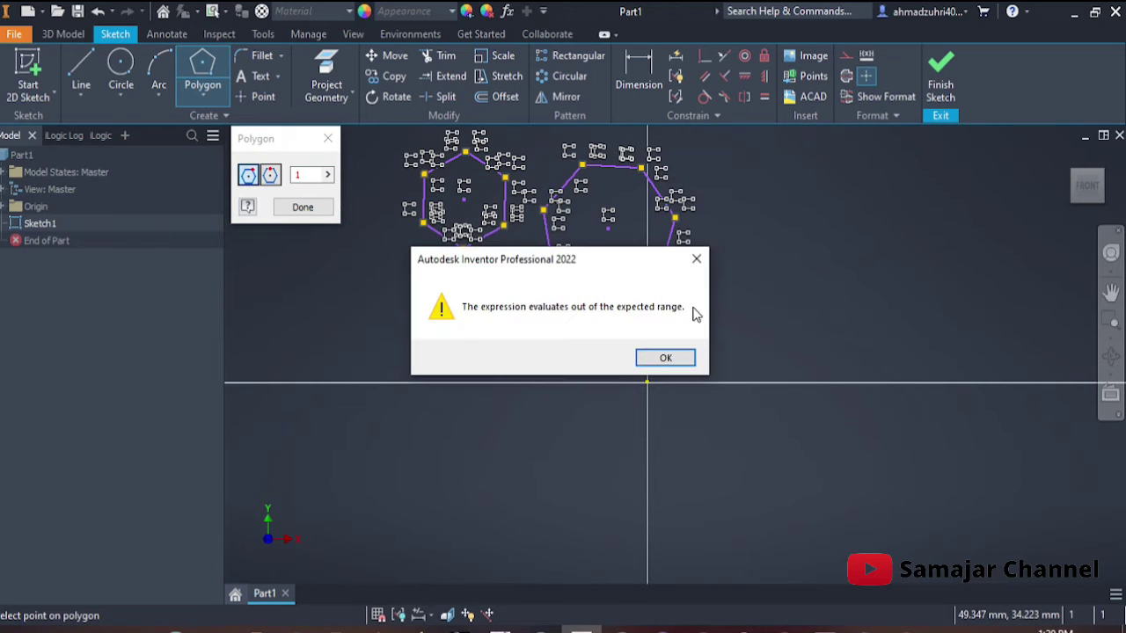
{"action": "left_click", "coordinate": [673, 358]}
{"action": "left_click", "coordinate": [353, 167]}
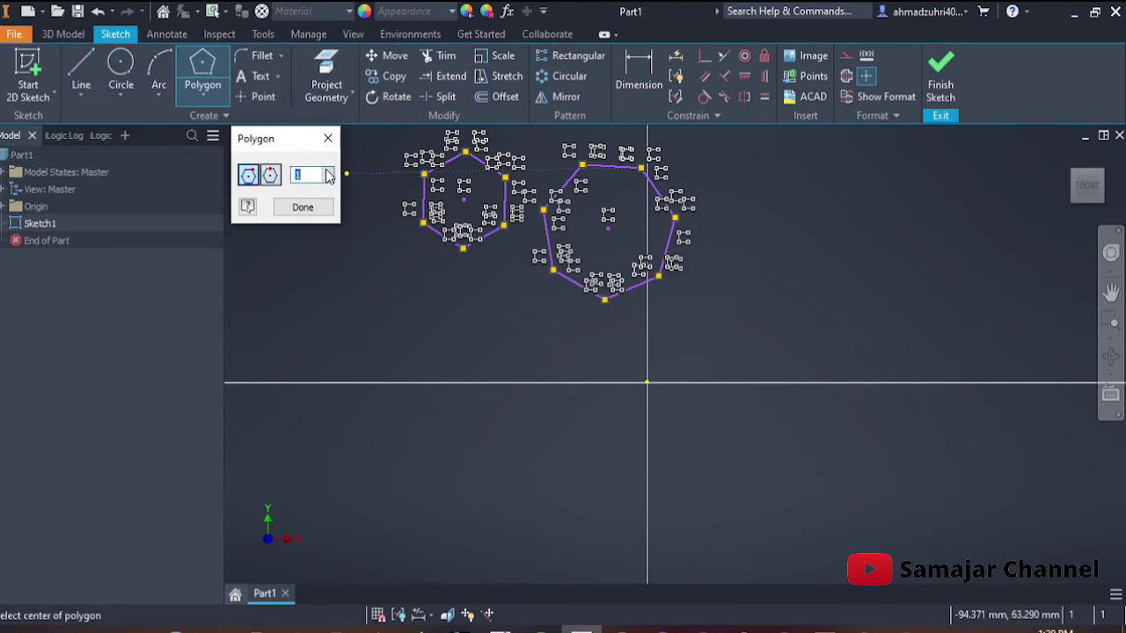
Try to draw a polygon with 0 sides in the empty area right of the heptagon.
{"action": "type", "text": "0"}
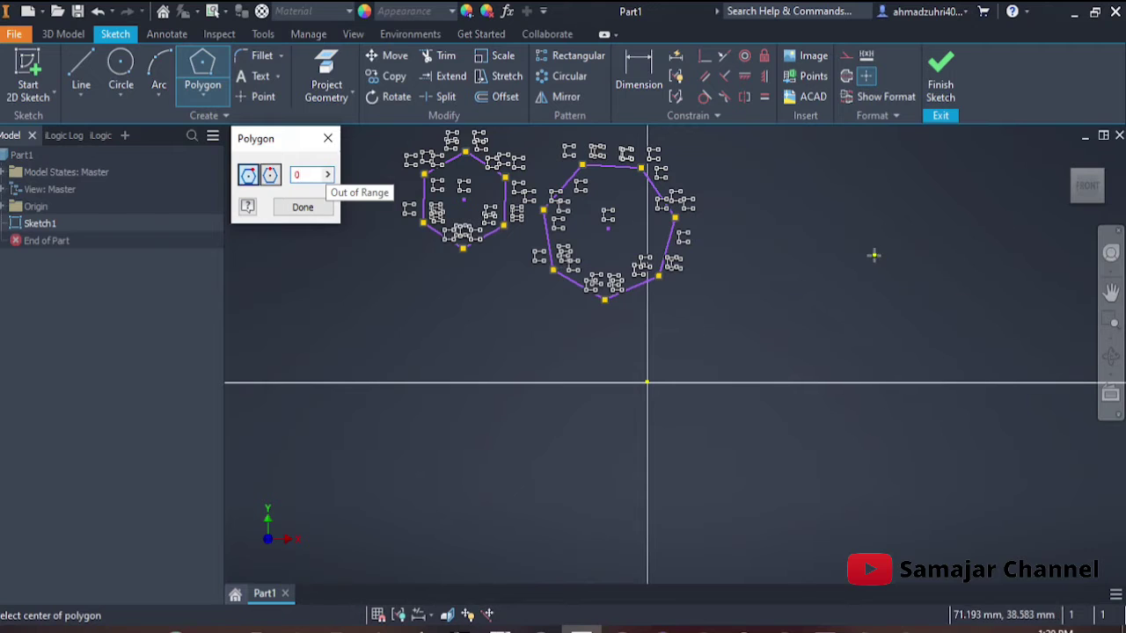
{"action": "left_click", "coordinate": [871, 257]}
{"action": "left_click", "coordinate": [673, 358]}
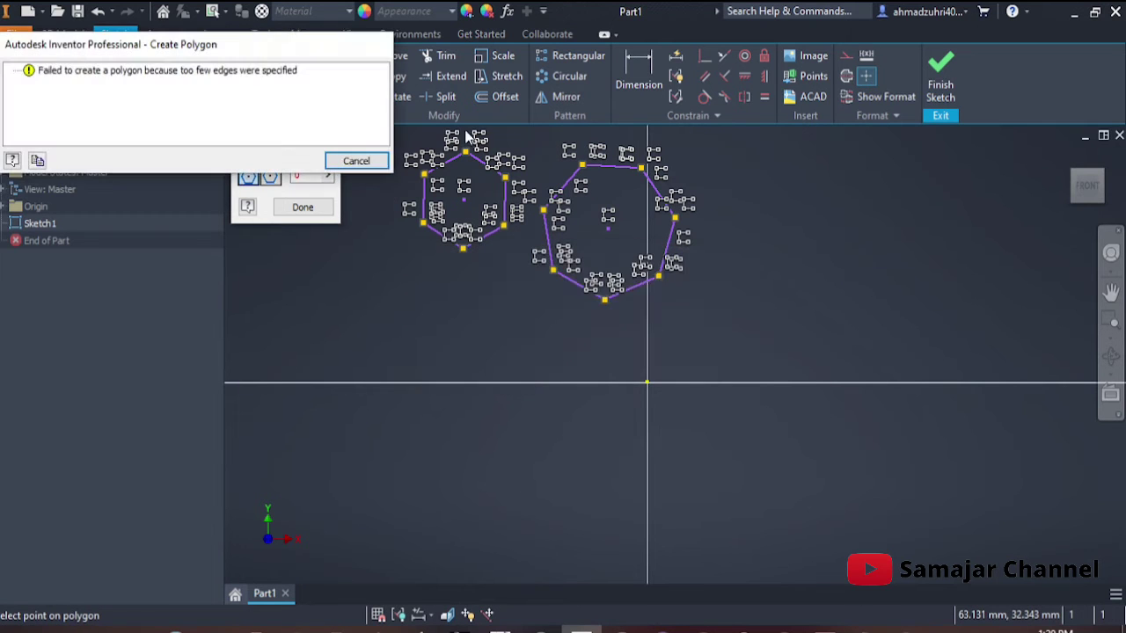
{"action": "left_click", "coordinate": [357, 160]}
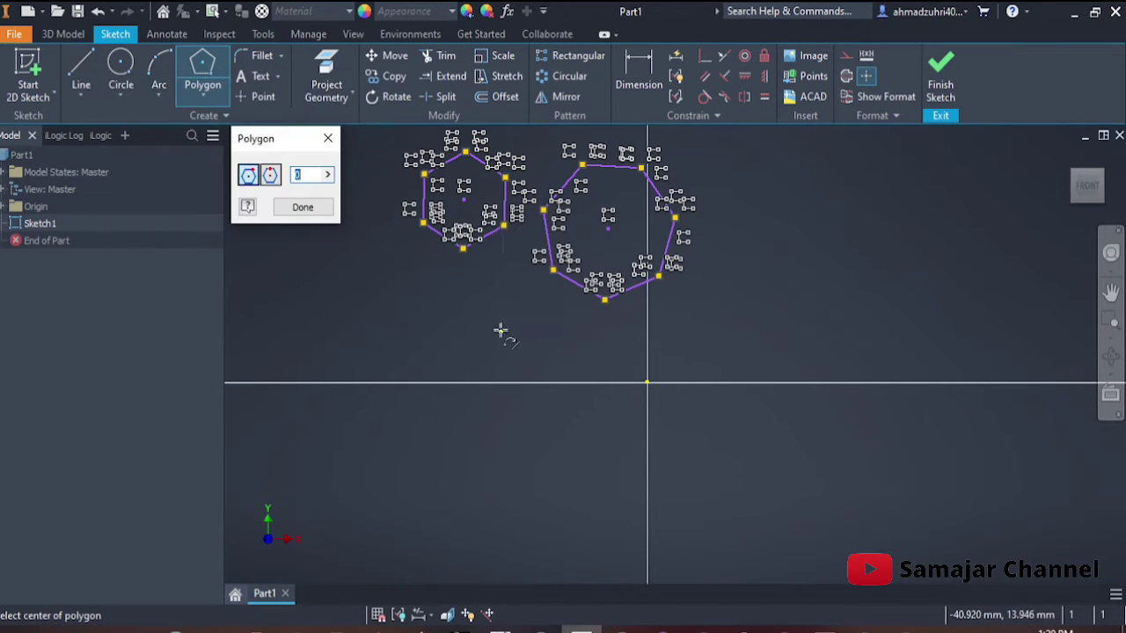
Draw a single slightly down-sloping line below the hexagon.
{"action": "left_click", "coordinate": [80, 95]}
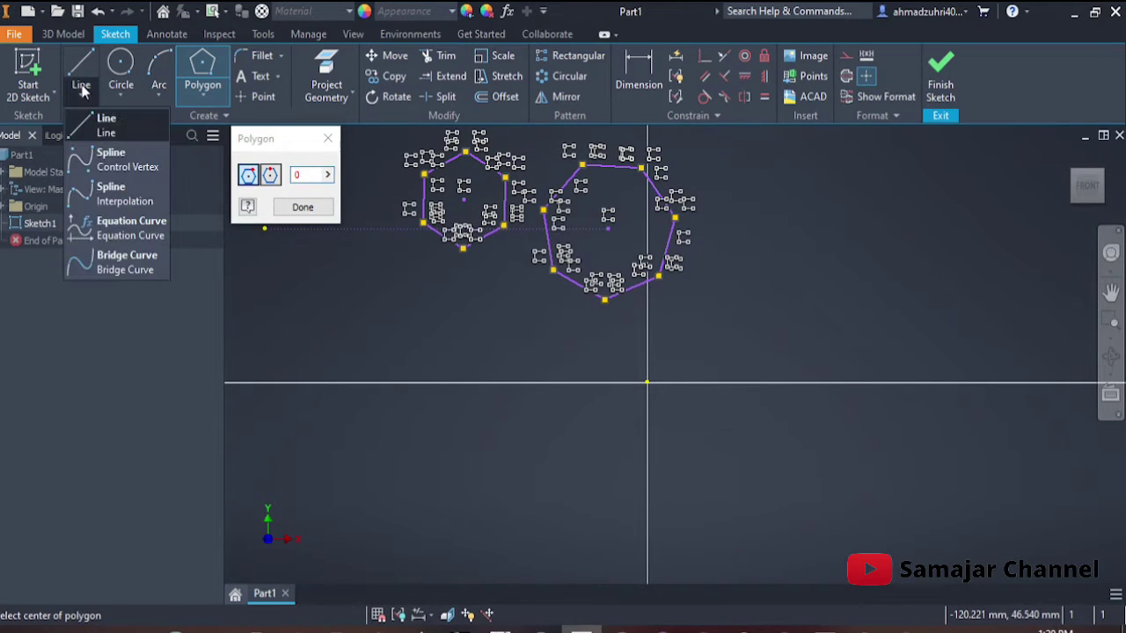
{"action": "left_click", "coordinate": [119, 121]}
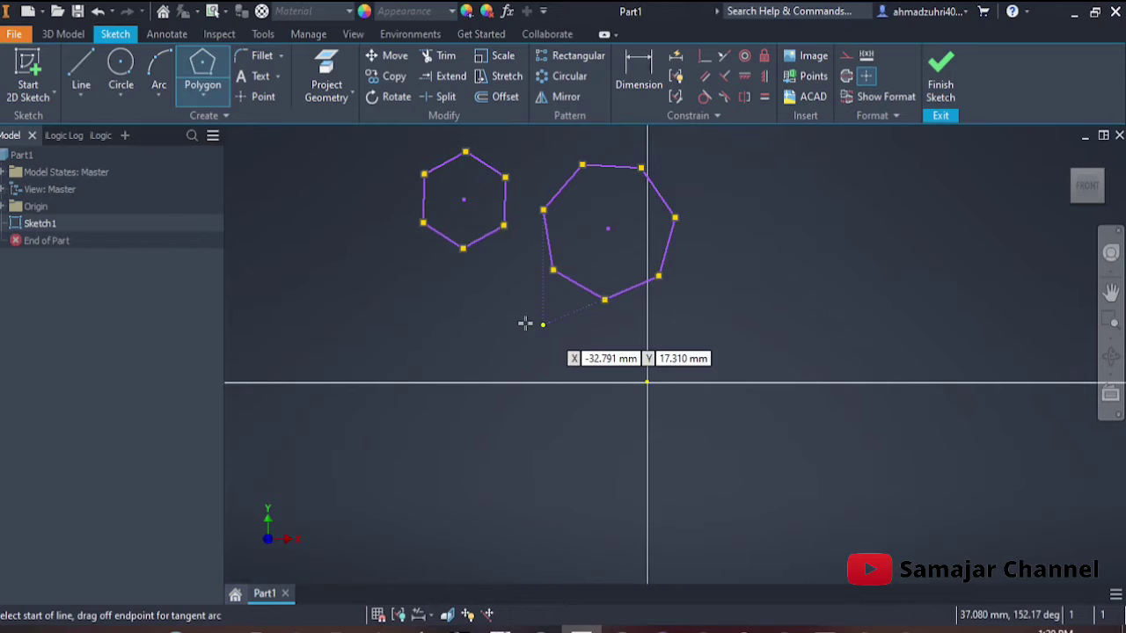
{"action": "left_click", "coordinate": [383, 309]}
{"action": "left_click", "coordinate": [473, 335]}
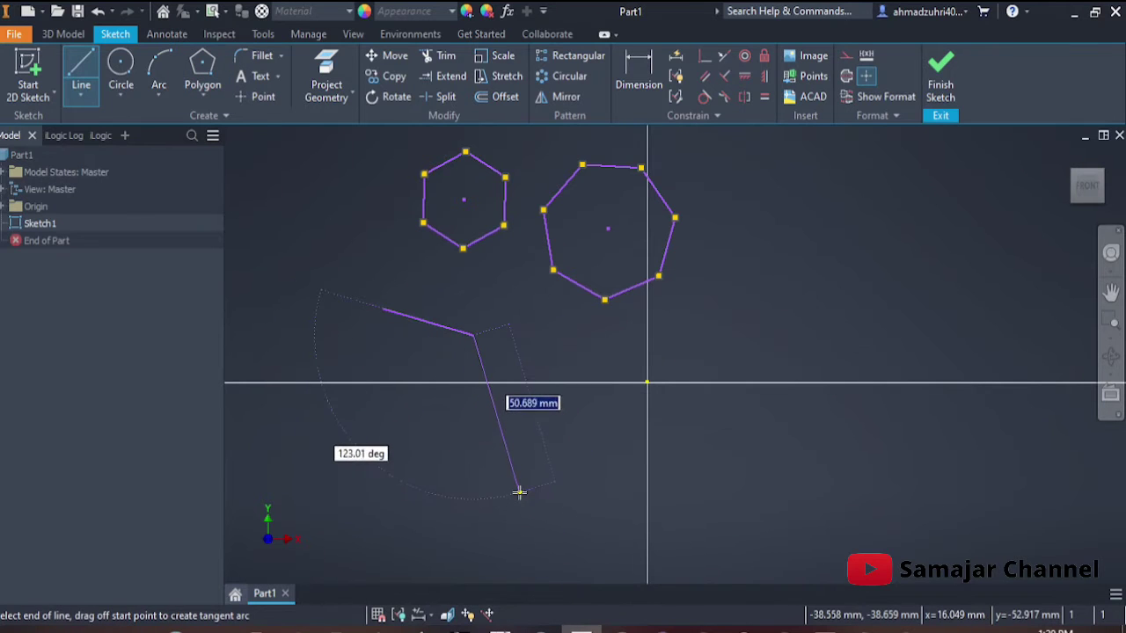
{"action": "key", "text": "Escape"}
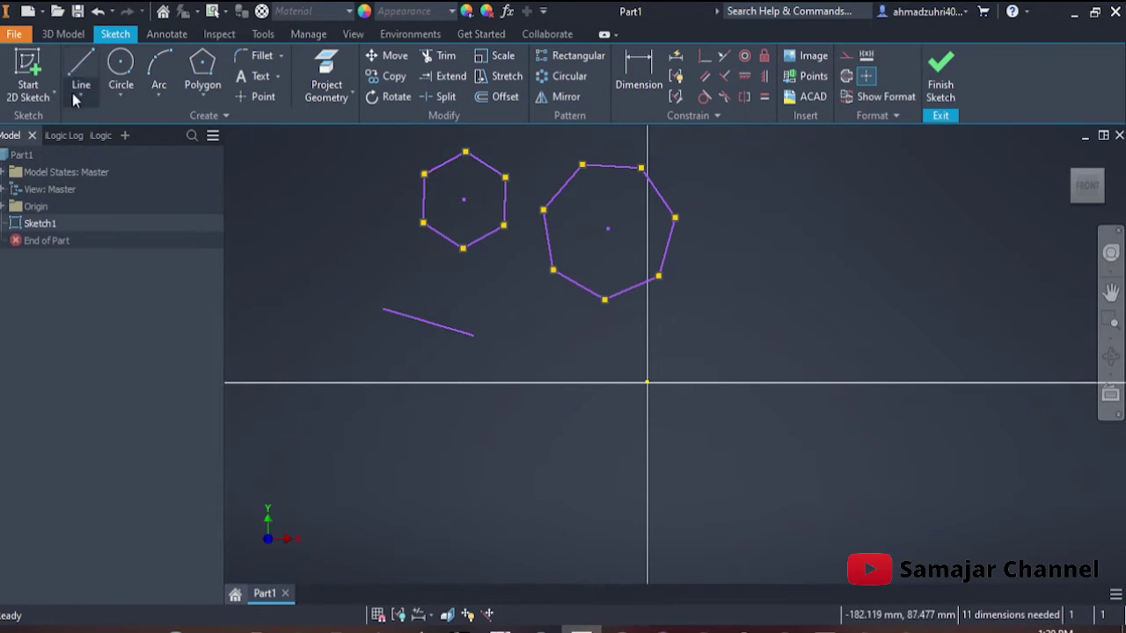
Draw two connected lines below the heptagon: a down-sloping segment followed by a vertical segment going down.
{"action": "left_click", "coordinate": [561, 335]}
{"action": "left_click", "coordinate": [660, 361]}
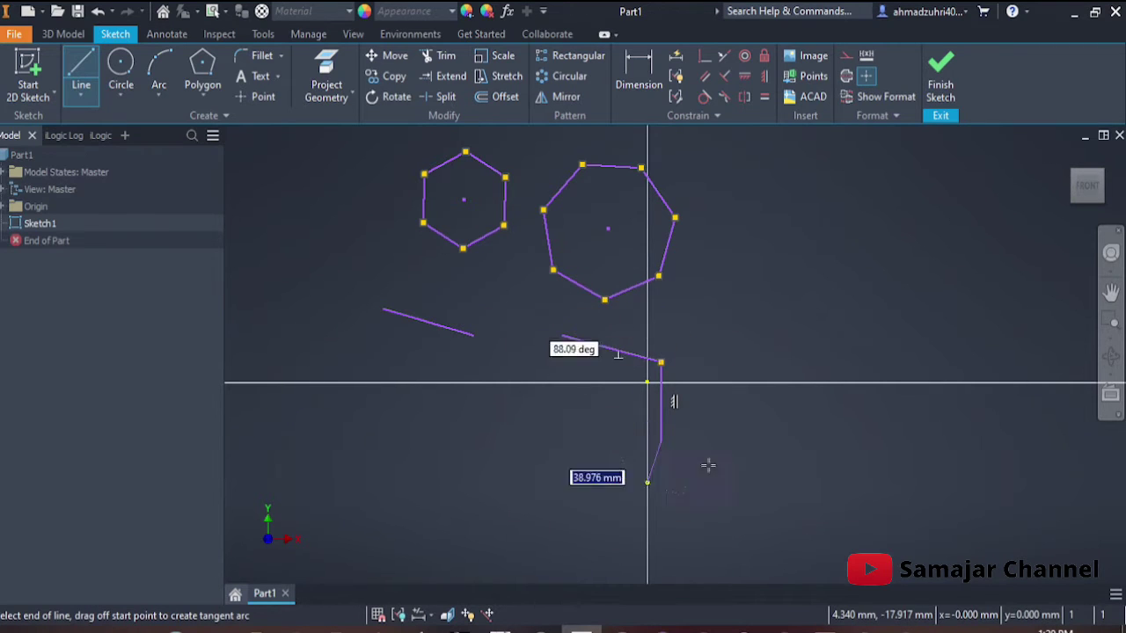
{"action": "left_click", "coordinate": [661, 440]}
{"action": "key", "text": "Escape"}
Draw a closed triangle from three connected lines to the right of the vertical axis.
{"action": "left_click", "coordinate": [81, 77]}
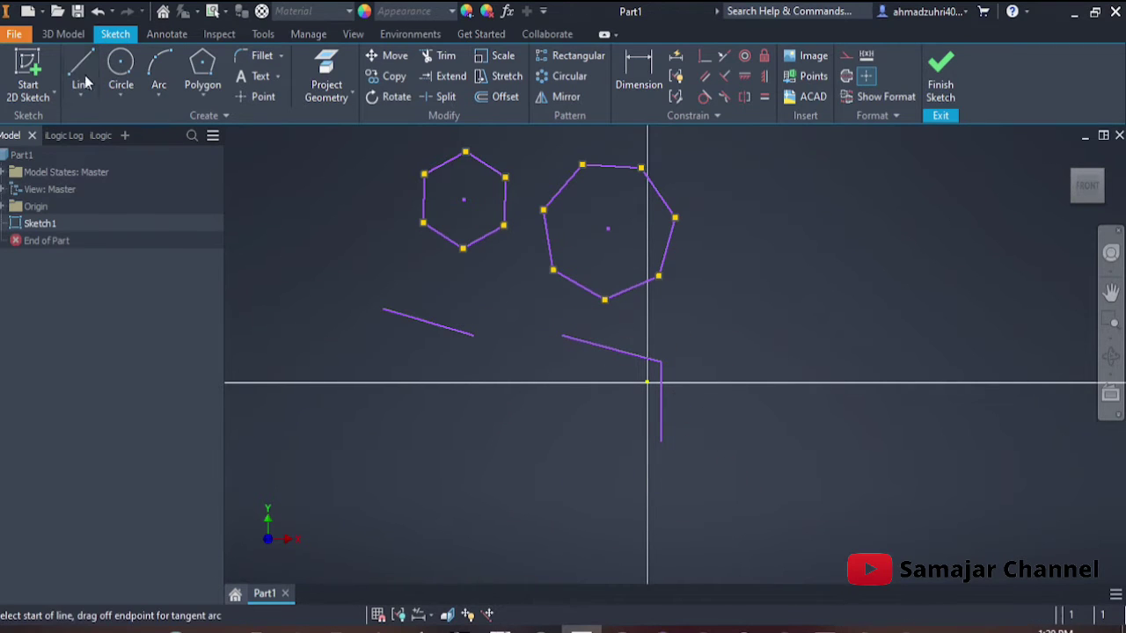
{"action": "left_click", "coordinate": [785, 291]}
{"action": "left_click", "coordinate": [927, 255]}
{"action": "left_click", "coordinate": [970, 400]}
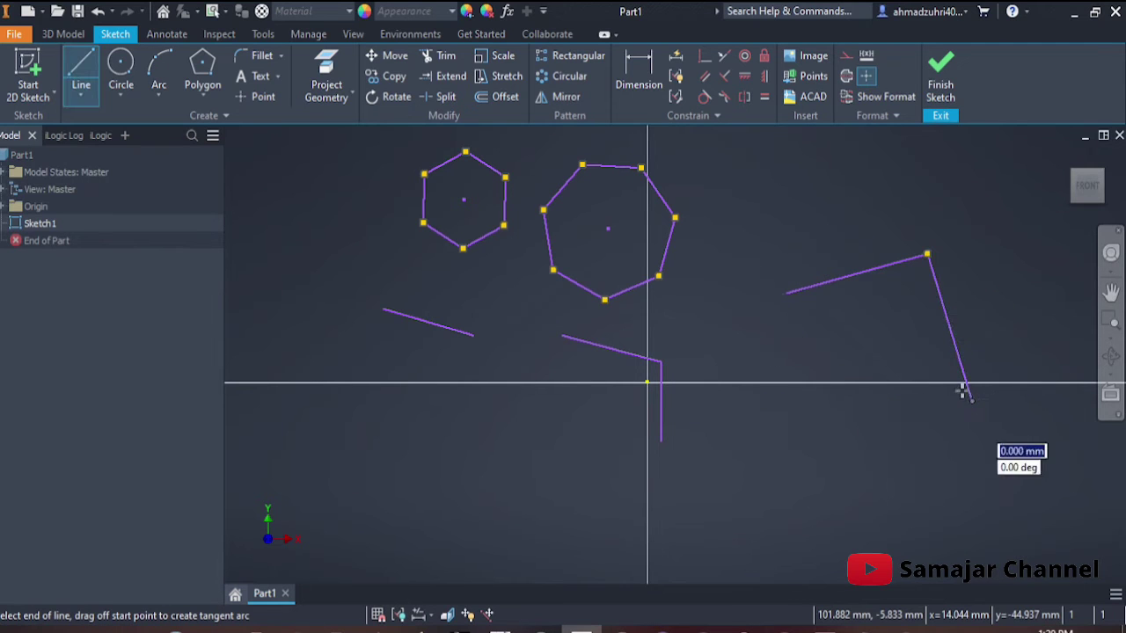
{"action": "left_click", "coordinate": [785, 292]}
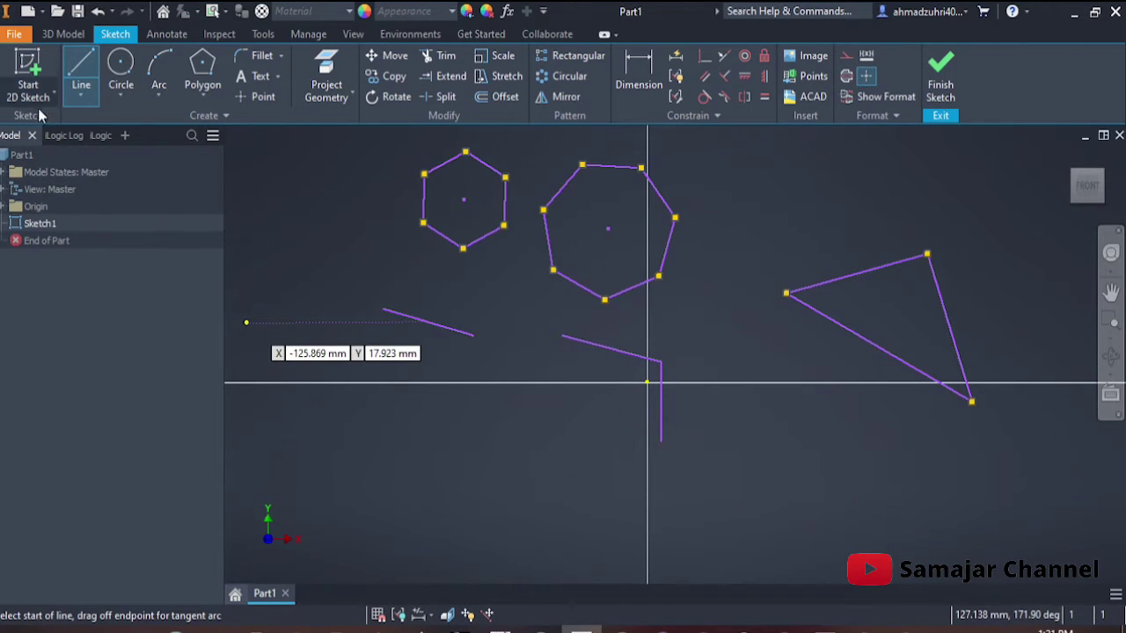
{"action": "left_click", "coordinate": [78, 99]}
{"action": "left_click", "coordinate": [95, 118]}
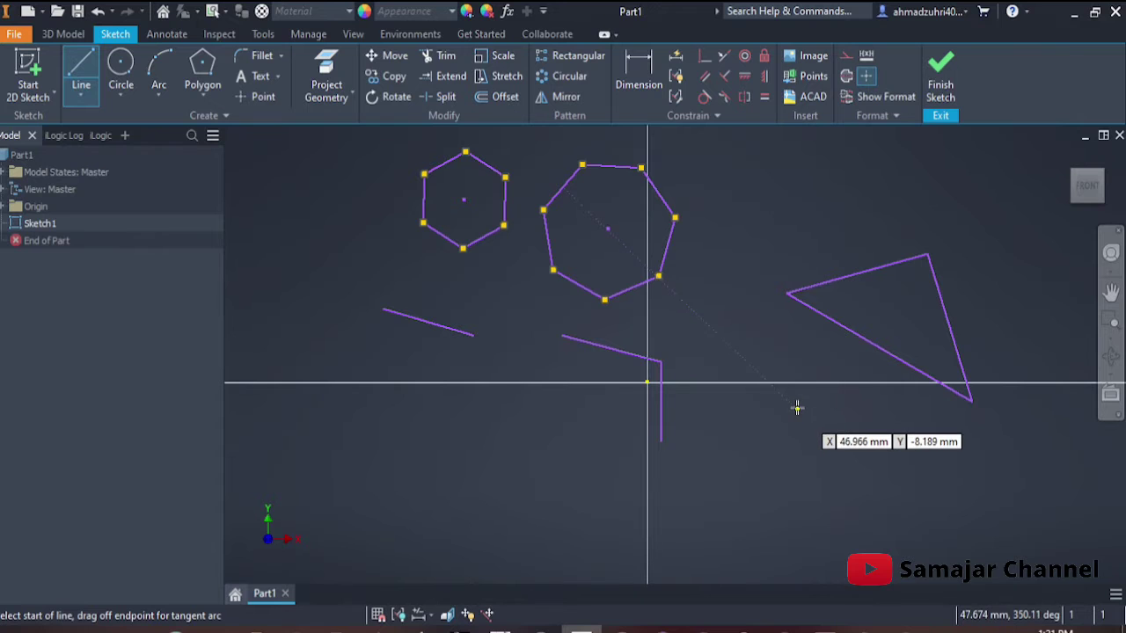
{"action": "middle_click_drag", "start_coordinate": [779, 414], "coordinate": [729, 423]}
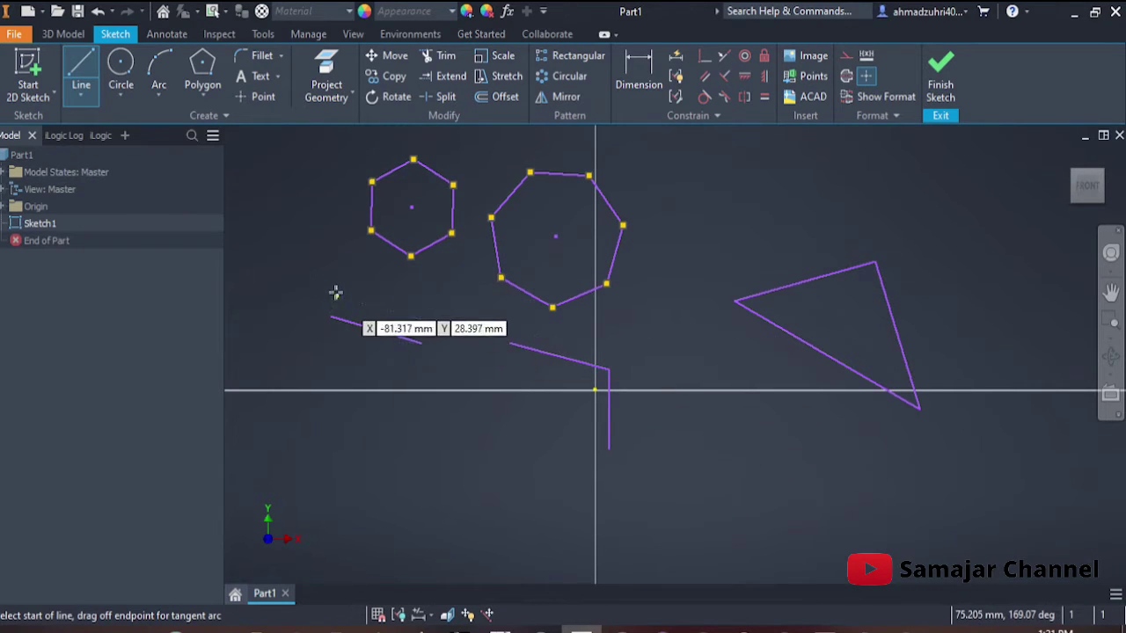
{"action": "left_click", "coordinate": [91, 105]}
{"action": "left_click", "coordinate": [79, 93]}
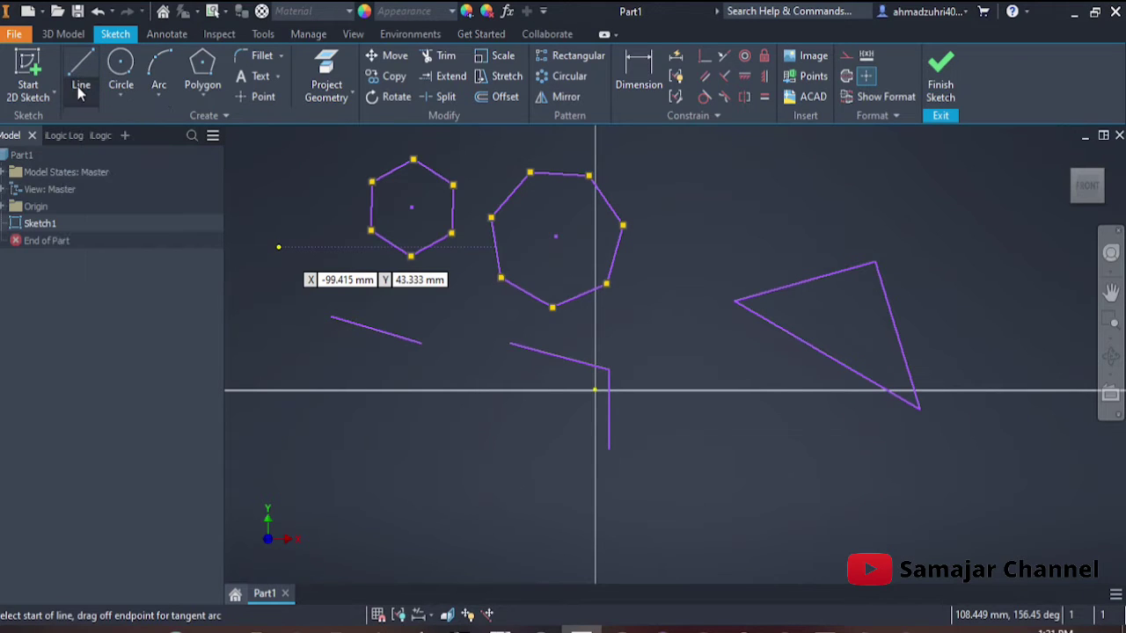
Draw an inscribed 100-sided polygon in the empty area above and right of the line-built triangle.
{"action": "left_click", "coordinate": [203, 93]}
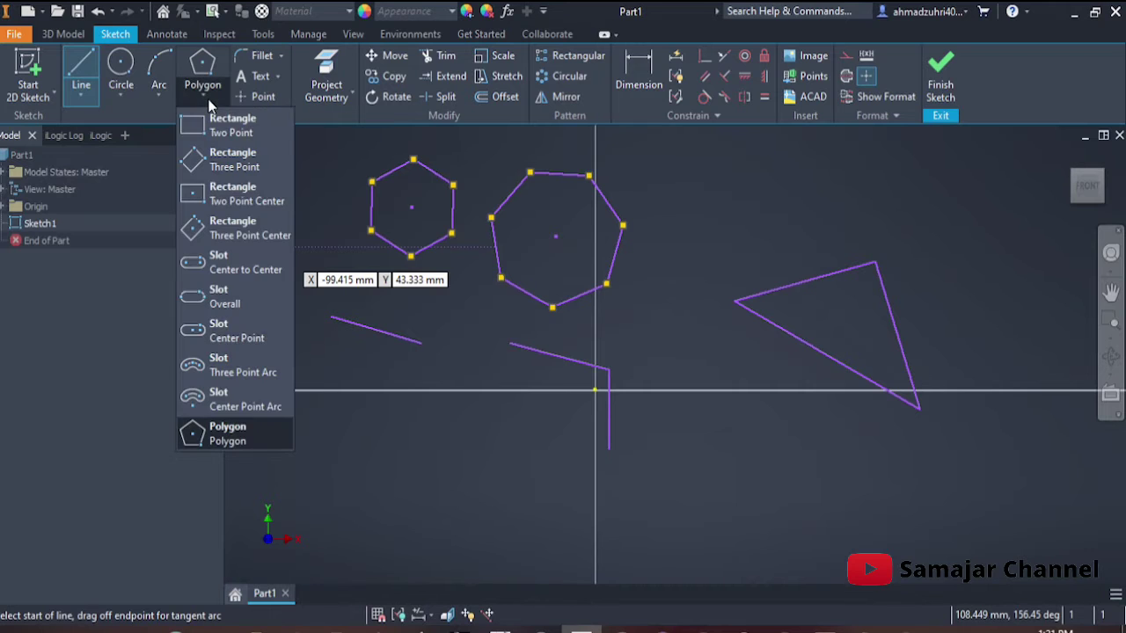
{"action": "left_click", "coordinate": [247, 433]}
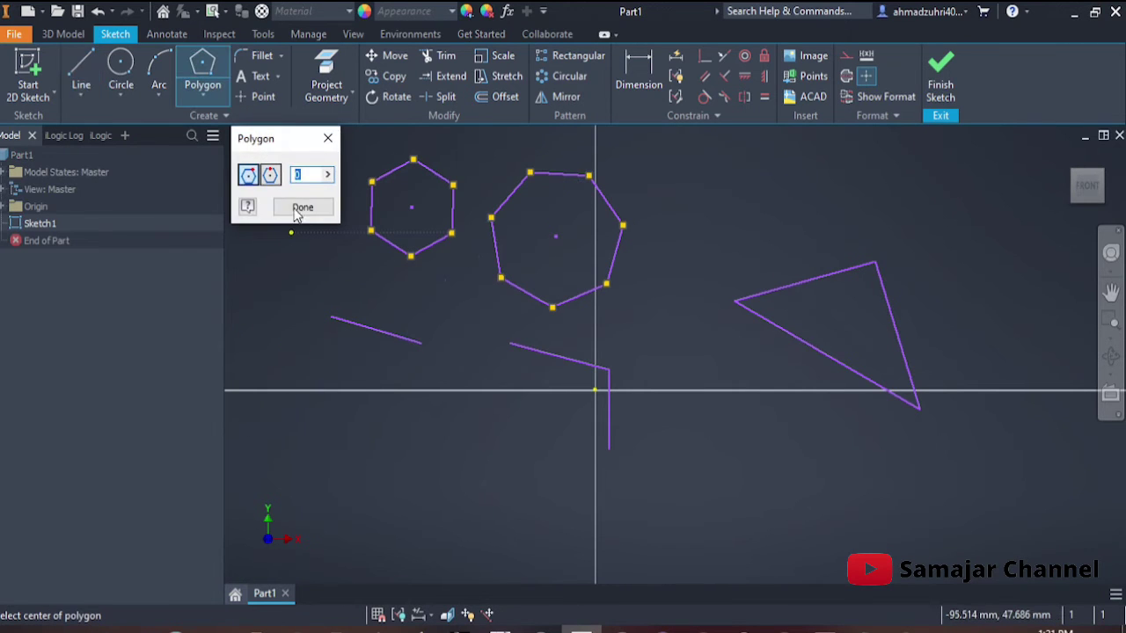
{"action": "type", "text": "3"}
{"action": "type", "text": "1"}
{"action": "type", "text": "00"}
{"action": "left_click", "coordinate": [303, 207]}
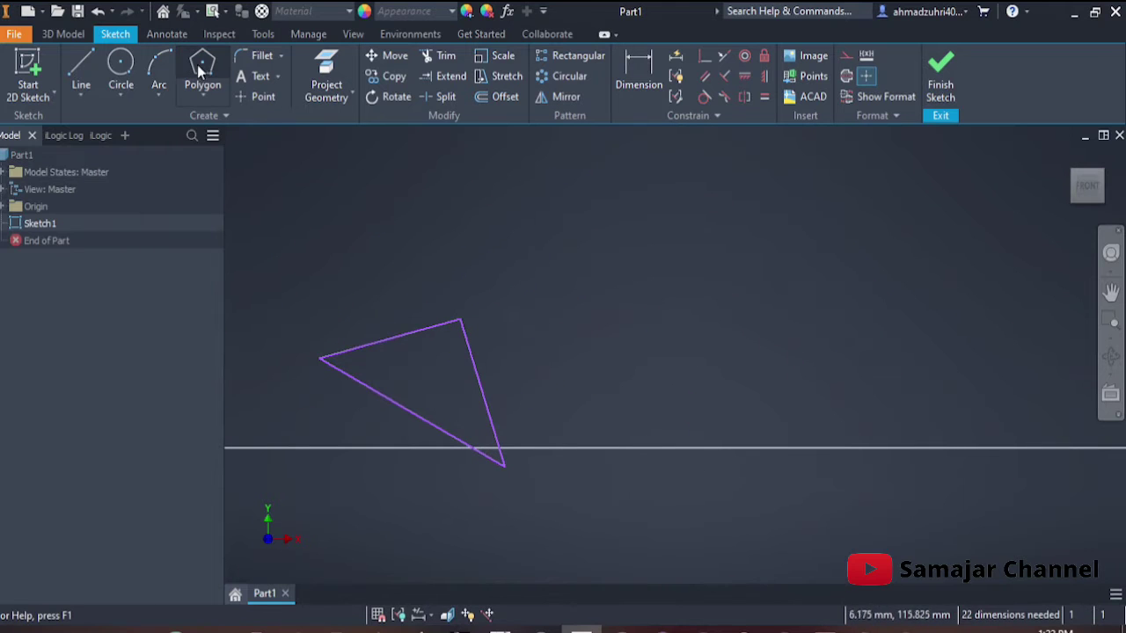
{"action": "left_click", "coordinate": [202, 69]}
{"action": "left_click", "coordinate": [607, 220]}
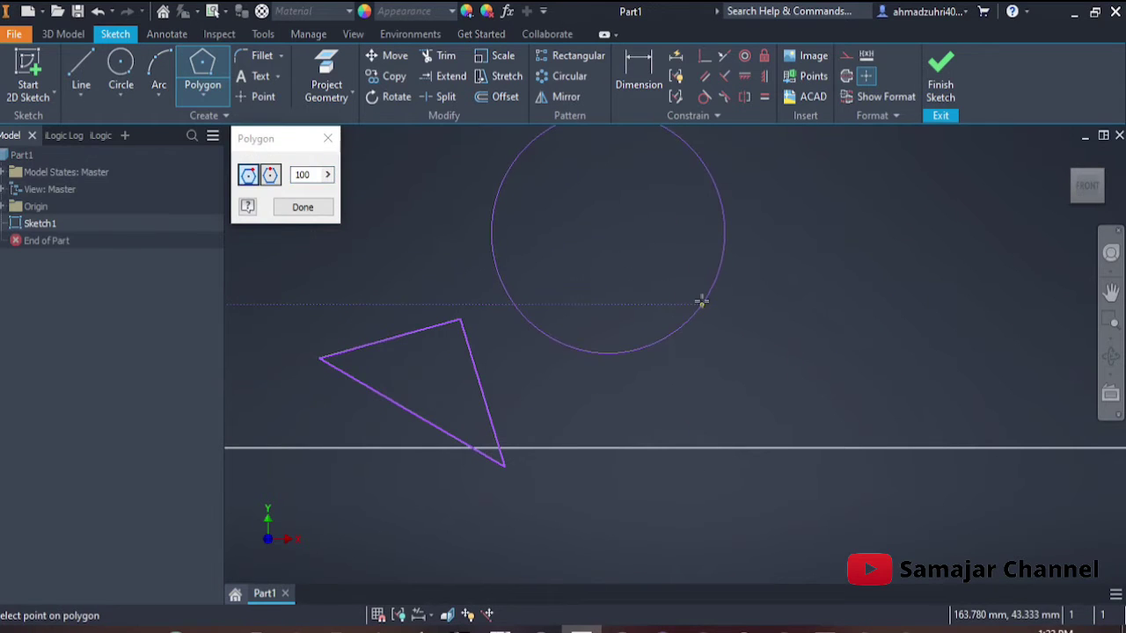
{"action": "left_click", "coordinate": [701, 302]}
{"action": "middle_click_drag", "start_coordinate": [688, 409], "coordinate": [644, 509]}
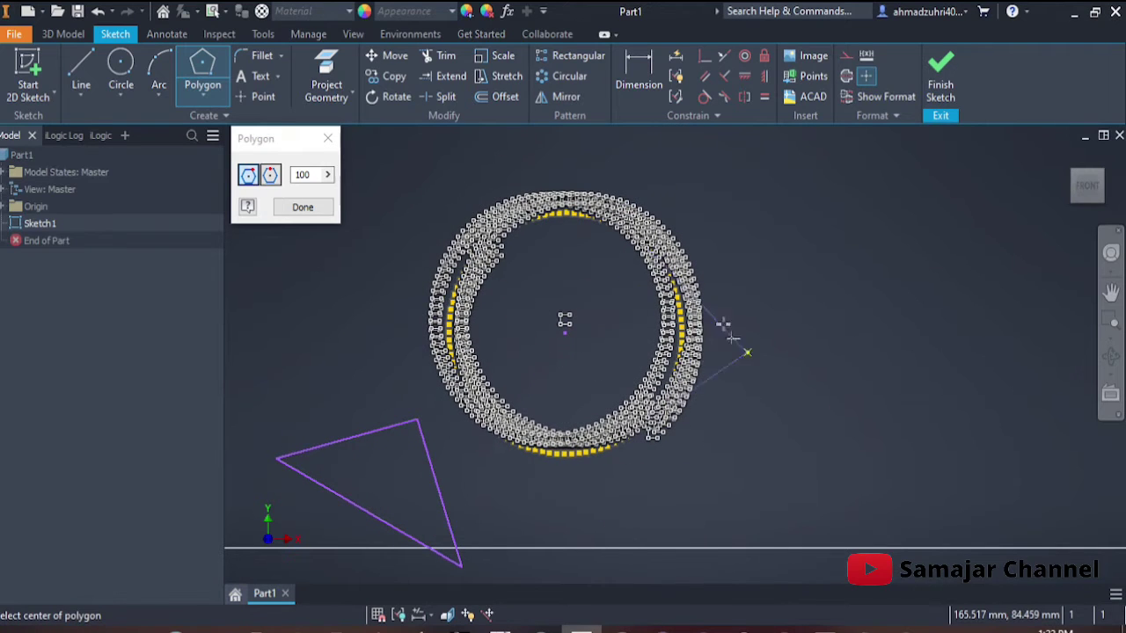
Try to set the polygon's side count to 1000.
{"action": "double_click", "coordinate": [300, 180]}
{"action": "type", "text": "1000"}
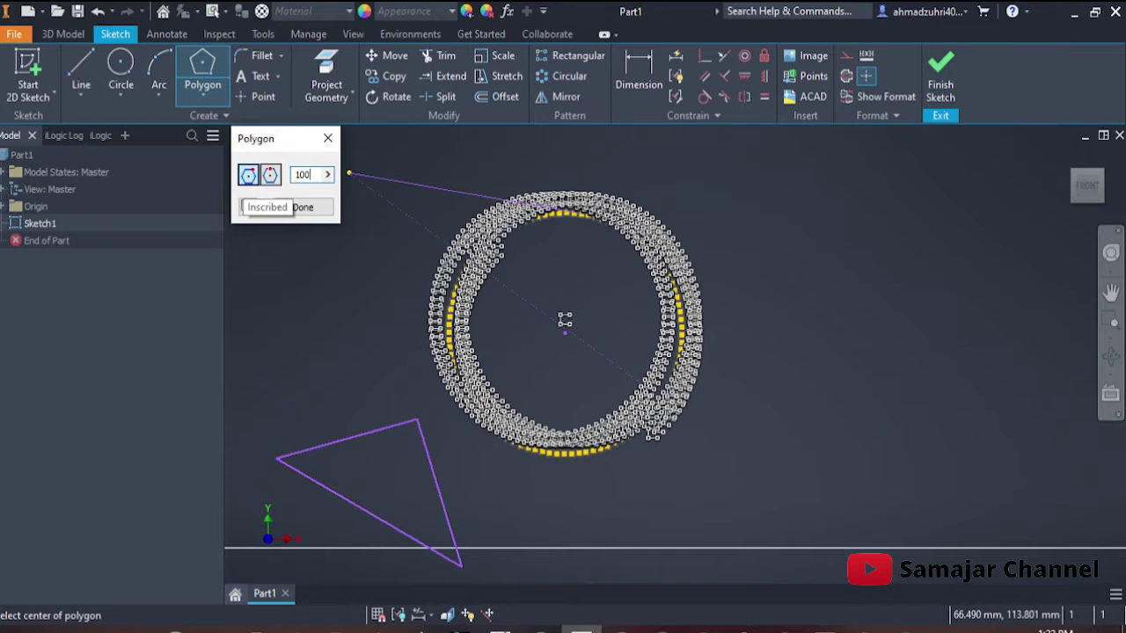
{"action": "type", "text": "0"}
{"action": "key", "text": "BackSpace"}
{"action": "key", "text": "BackSpace"}
{"action": "type", "text": "0"}
{"action": "key", "text": "BackSpace"}
{"action": "key", "text": "BackSpace"}
{"action": "key", "text": "BackSpace"}
{"action": "key", "text": "BackSpace"}
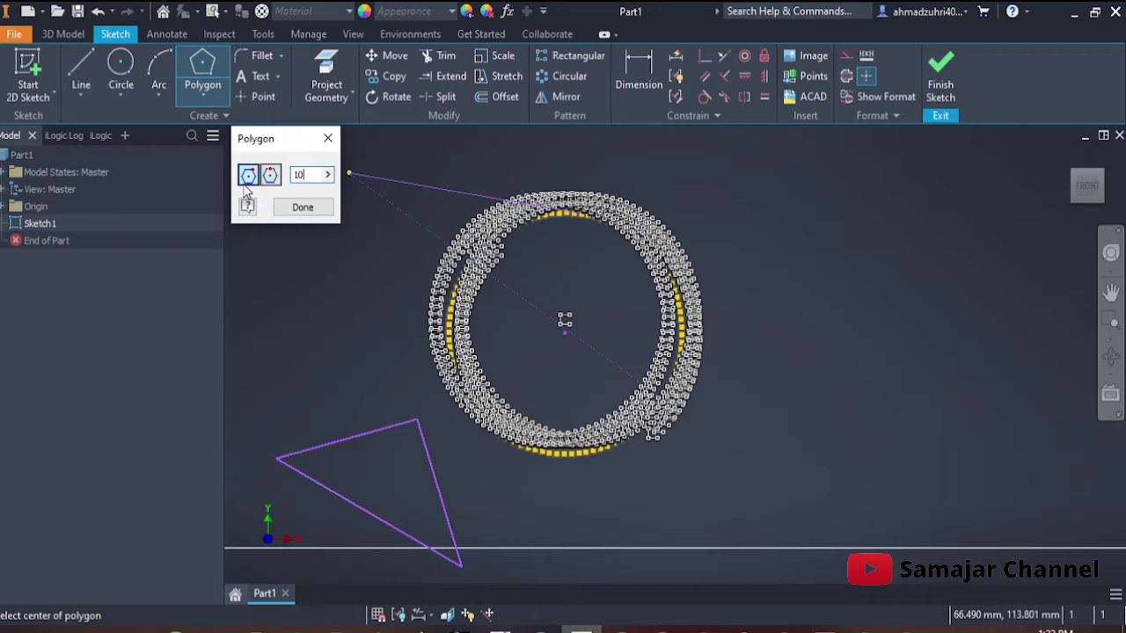
Try side counts of 200, 199, 150 and 130 for the polygon.
{"action": "type", "text": "200"}
{"action": "key", "text": "BackSpace"}
{"action": "key", "text": "BackSpace"}
{"action": "key", "text": "BackSpace"}
{"action": "type", "text": "199"}
{"action": "key", "text": "BackSpace"}
{"action": "key", "text": "BackSpace"}
{"action": "key", "text": "BackSpace"}
{"action": "type", "text": "10"}
{"action": "key", "text": "BackSpace"}
{"action": "type", "text": "50"}
{"action": "key", "text": "BackSpace"}
{"action": "key", "text": "BackSpace"}
{"action": "type", "text": "00"}
{"action": "key", "text": "BackSpace"}
{"action": "key", "text": "BackSpace"}
{"action": "type", "text": "00"}
{"action": "key", "text": "BackSpace"}
{"action": "key", "text": "BackSpace"}
{"action": "type", "text": "30"}
{"action": "key", "text": "BackSpace"}
{"action": "key", "text": "BackSpace"}
Draw an inscribed 120-sided polygon to the upper right of the 100-sided polygon.
{"action": "type", "text": "20"}
{"action": "key", "text": "BackSpace"}
{"action": "type", "text": "1"}
{"action": "key", "text": "BackSpace"}
{"action": "type", "text": "0"}
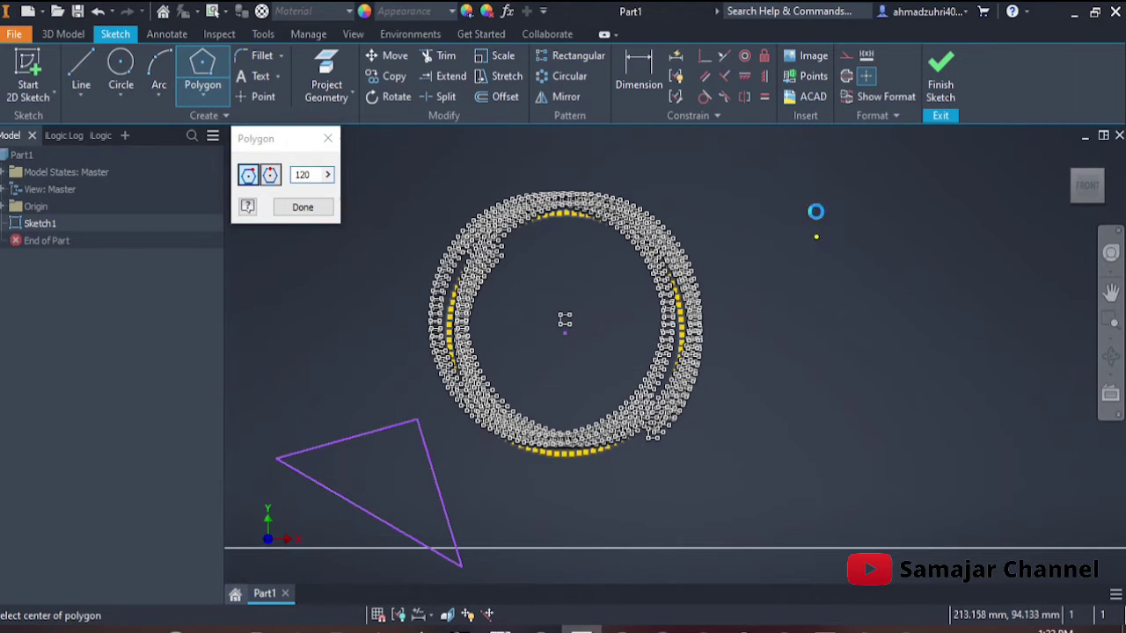
{"action": "left_click", "coordinate": [816, 237]}
{"action": "left_click", "coordinate": [882, 303]}
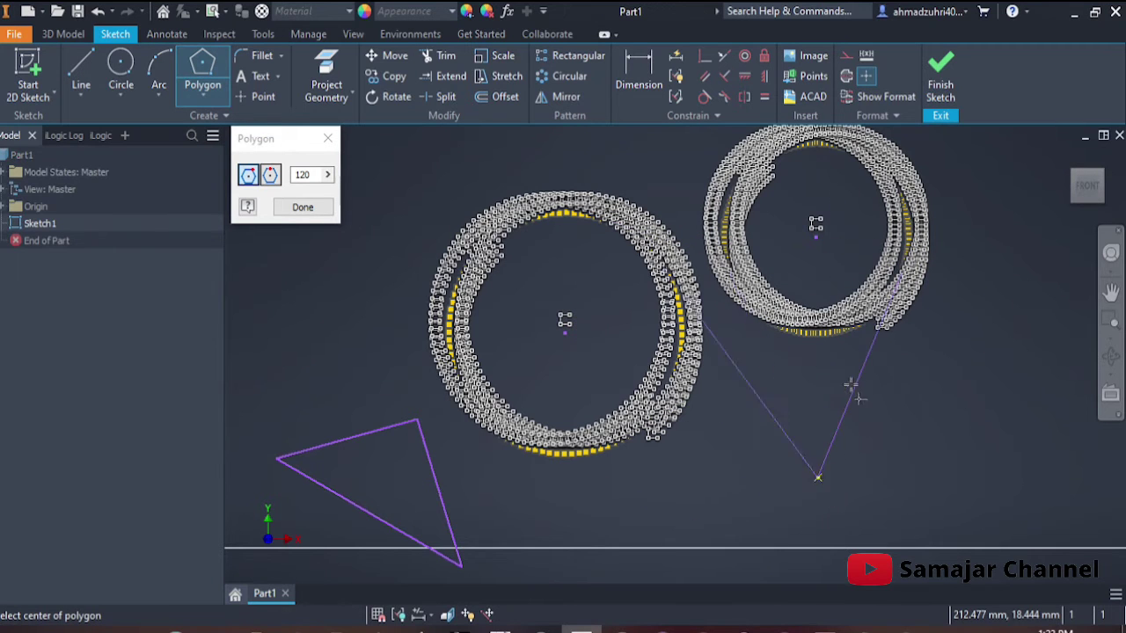
{"action": "scroll", "coordinate": [694, 420], "scroll_direction": "down", "scroll_amount": 5}
{"action": "scroll", "coordinate": [866, 372], "scroll_direction": "up", "scroll_amount": 8}
{"action": "scroll", "coordinate": [871, 374], "scroll_direction": "down", "scroll_amount": 2}
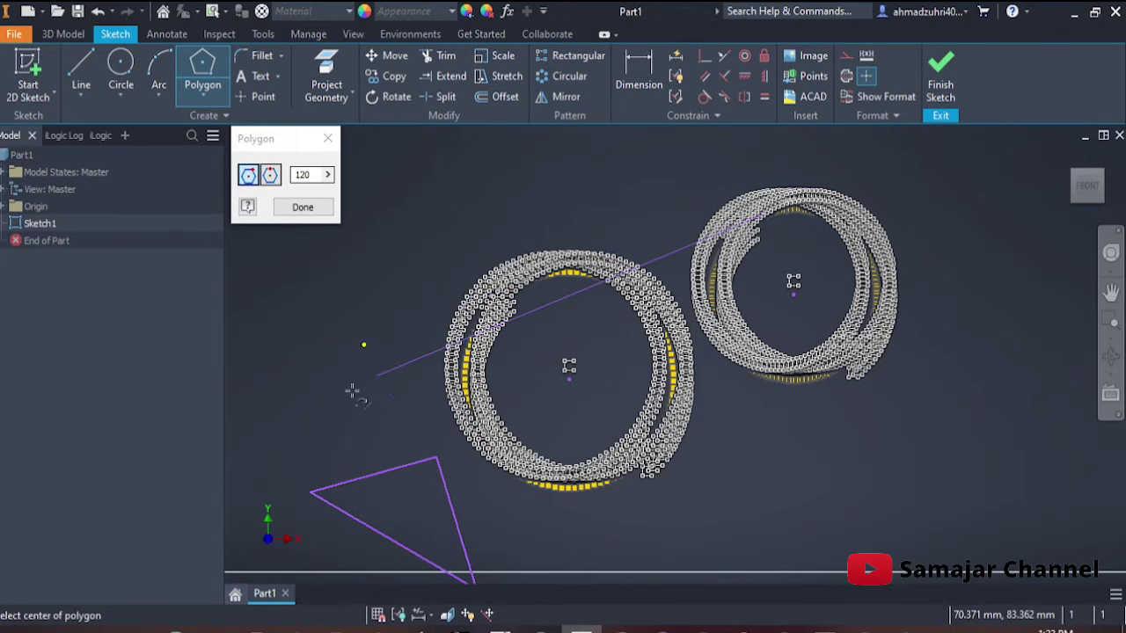
Set the polygon options to 5 sides and Inscribed, and leave the Polygon command.
{"action": "mouse_move", "coordinate": [365, 418]}
{"action": "middle_mouse_down"}
{"action": "mouse_move", "coordinate": [567, 383]}
{"action": "mouse_move", "coordinate": [597, 392]}
{"action": "middle_mouse_up"}
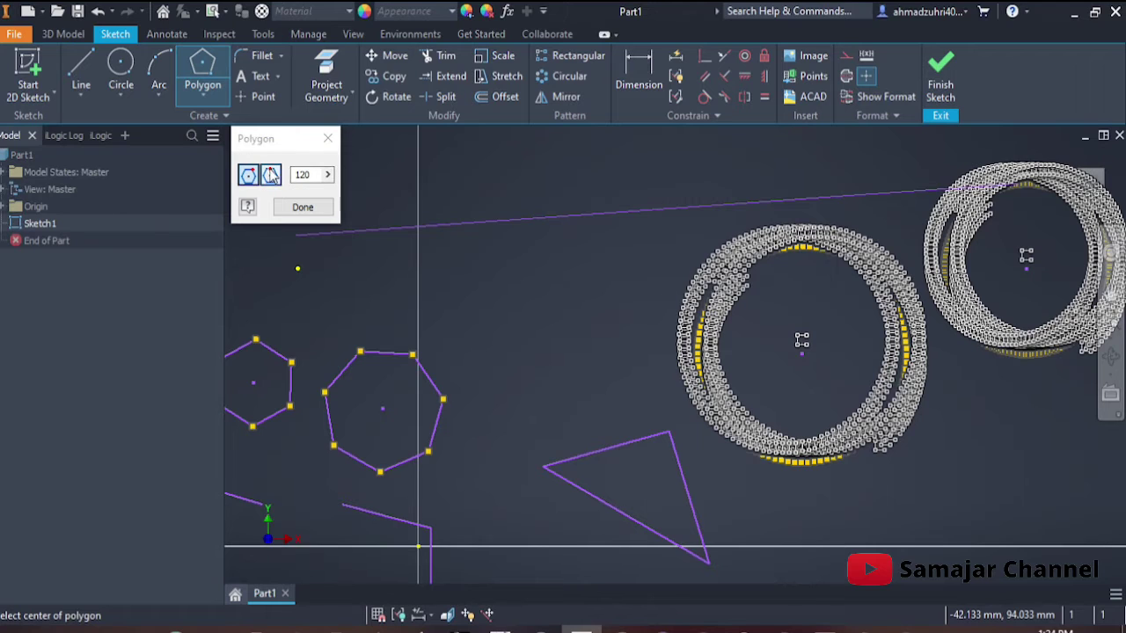
{"action": "left_click", "coordinate": [273, 175]}
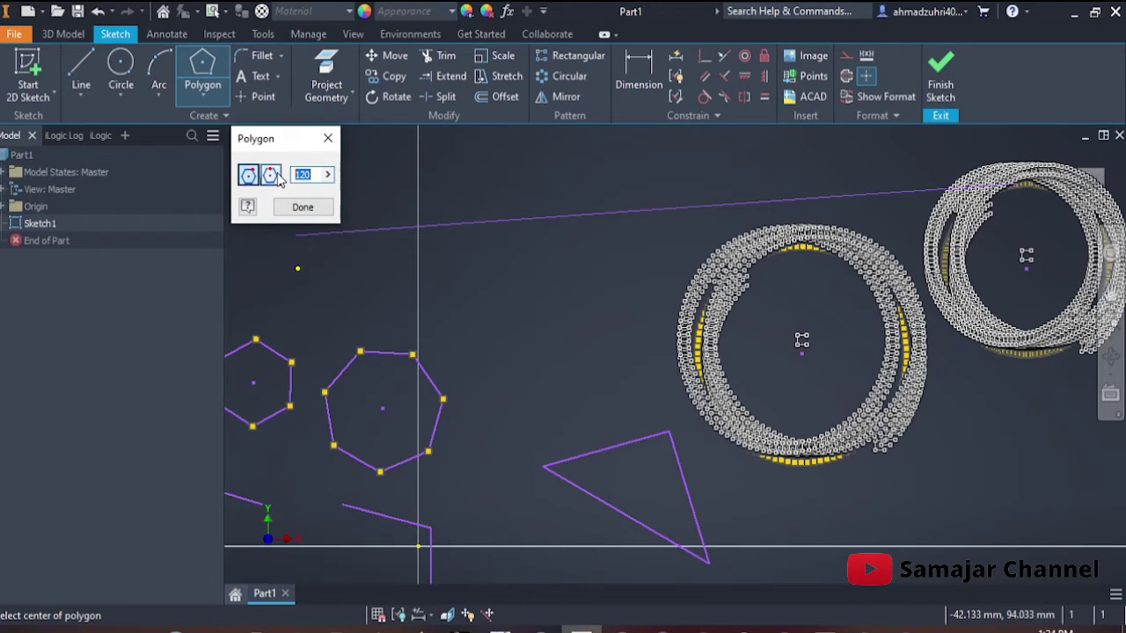
{"action": "type", "text": "5"}
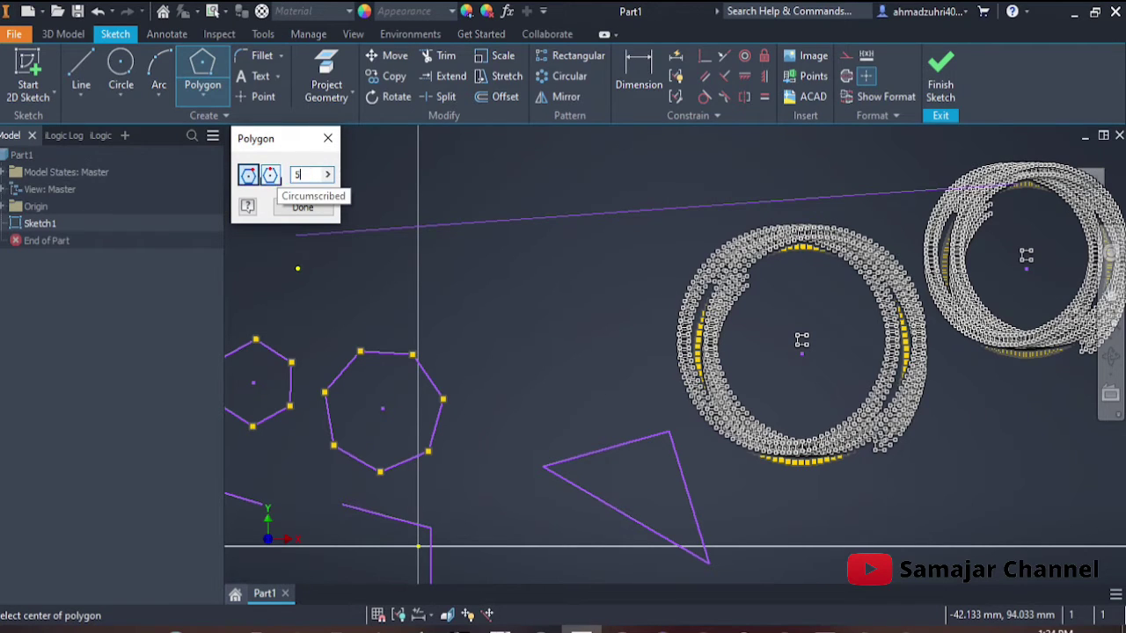
{"action": "left_click", "coordinate": [249, 175]}
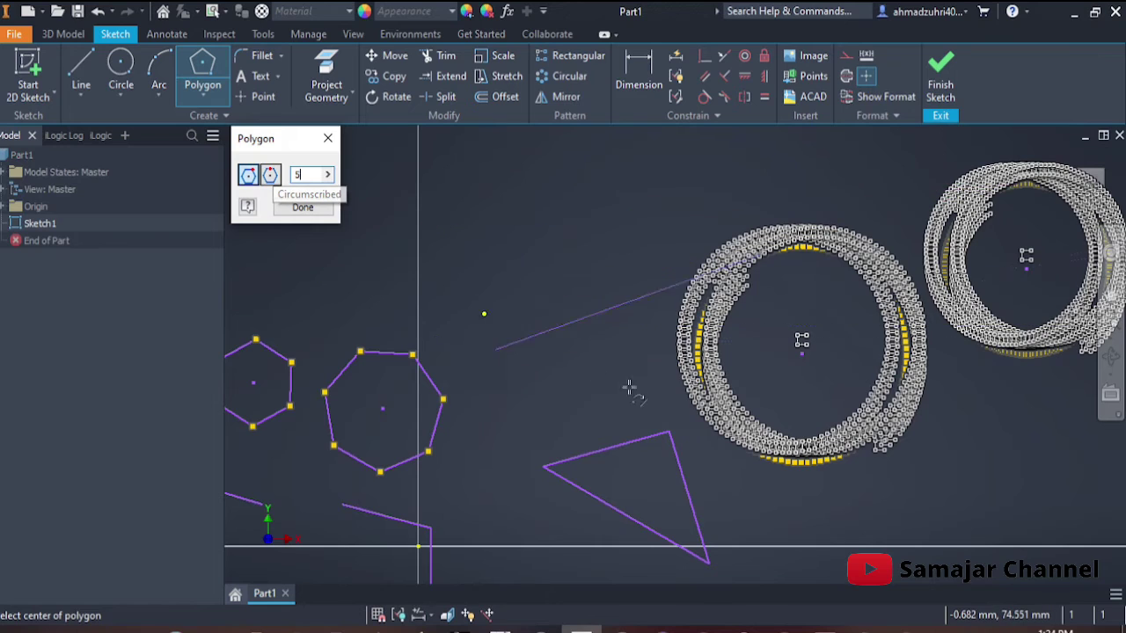
{"action": "middle_click_drag", "start_coordinate": [837, 469], "coordinate": [549, 328]}
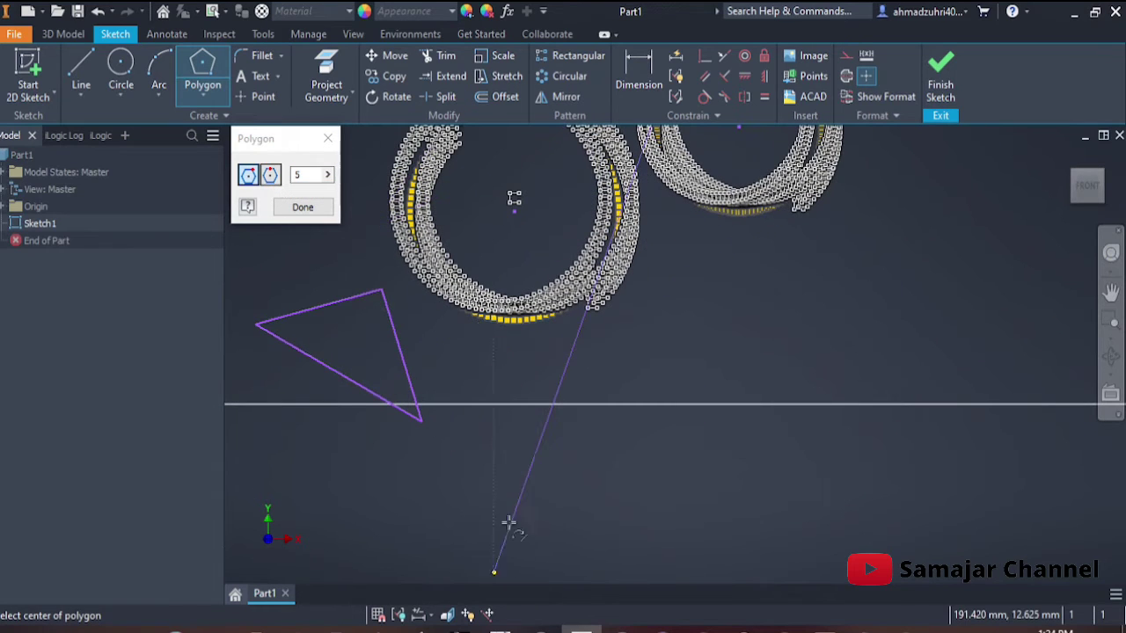
{"action": "mouse_move", "coordinate": [505, 522]}
{"action": "middle_mouse_down"}
{"action": "mouse_move", "coordinate": [625, 490]}
{"action": "mouse_move", "coordinate": [827, 469]}
{"action": "mouse_move", "coordinate": [759, 515]}
{"action": "middle_mouse_up"}
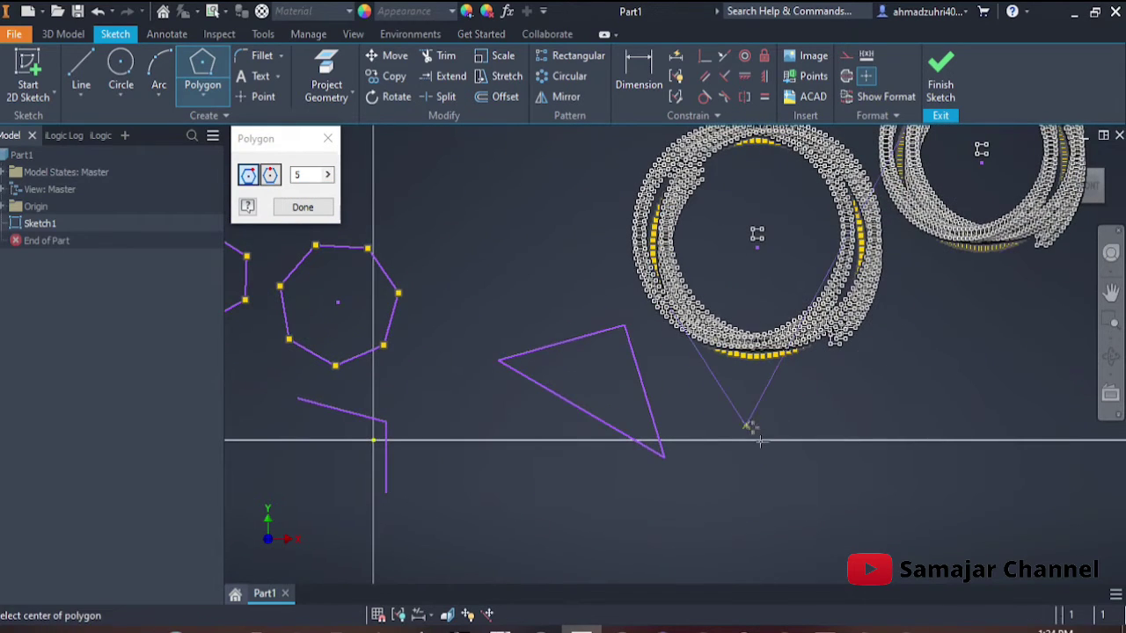
{"action": "middle_click_drag", "start_coordinate": [753, 446], "coordinate": [754, 495]}
{"action": "left_click", "coordinate": [762, 435]}
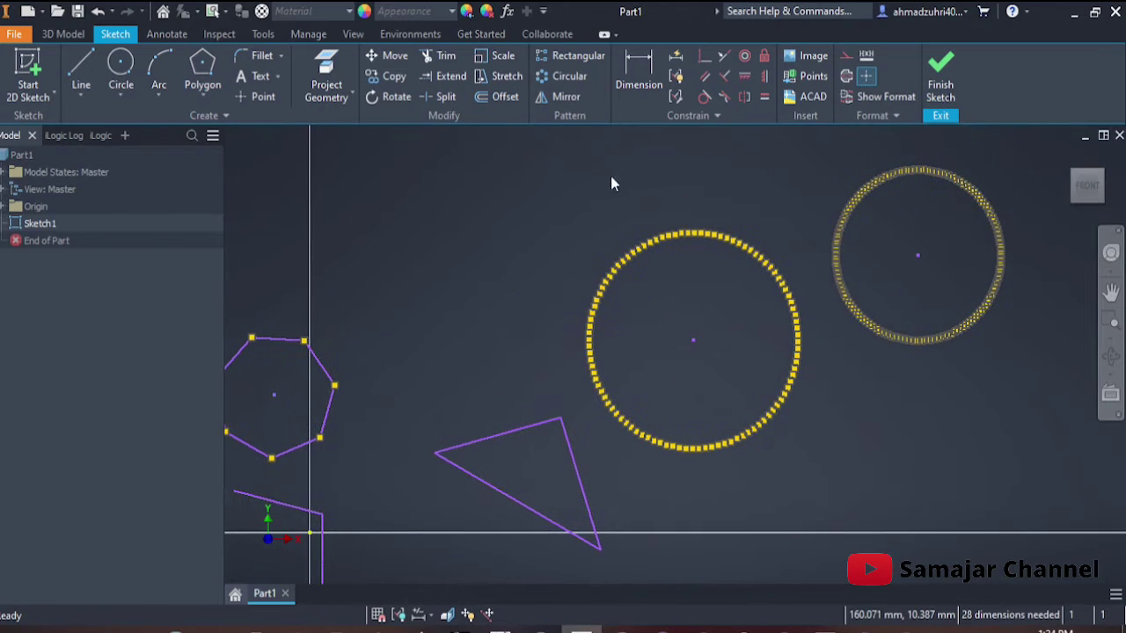
Delete the 100-sided and 120-sided polygons, including the leftover edge fragments of the smaller one.
{"action": "left_click_drag", "start_coordinate": [544, 174], "coordinate": [1000, 478]}
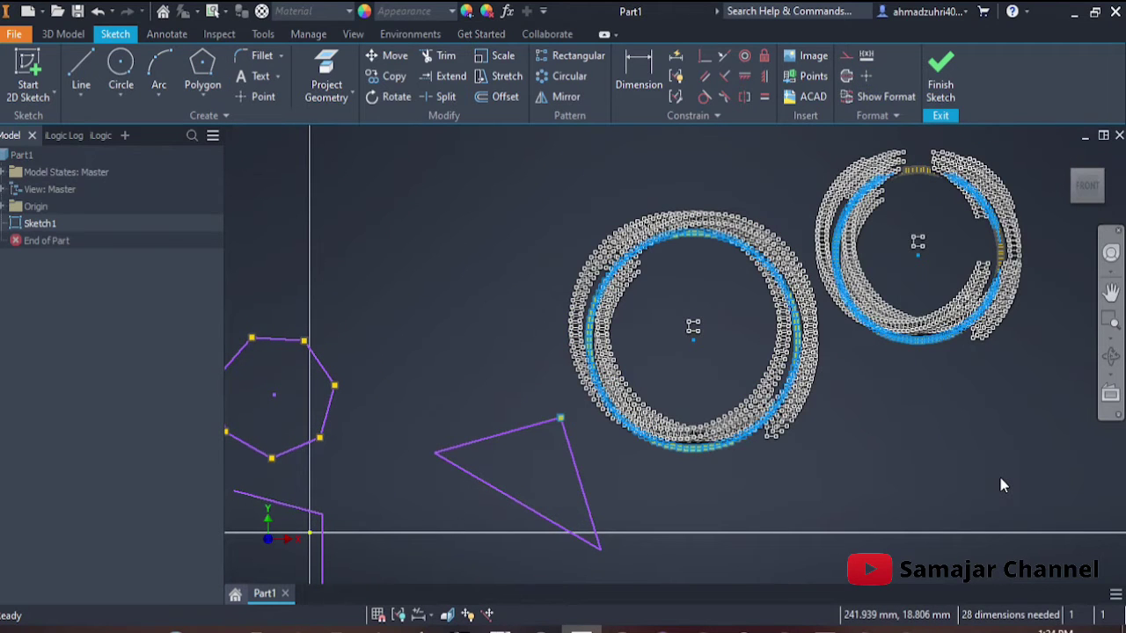
{"action": "key", "text": "Delete"}
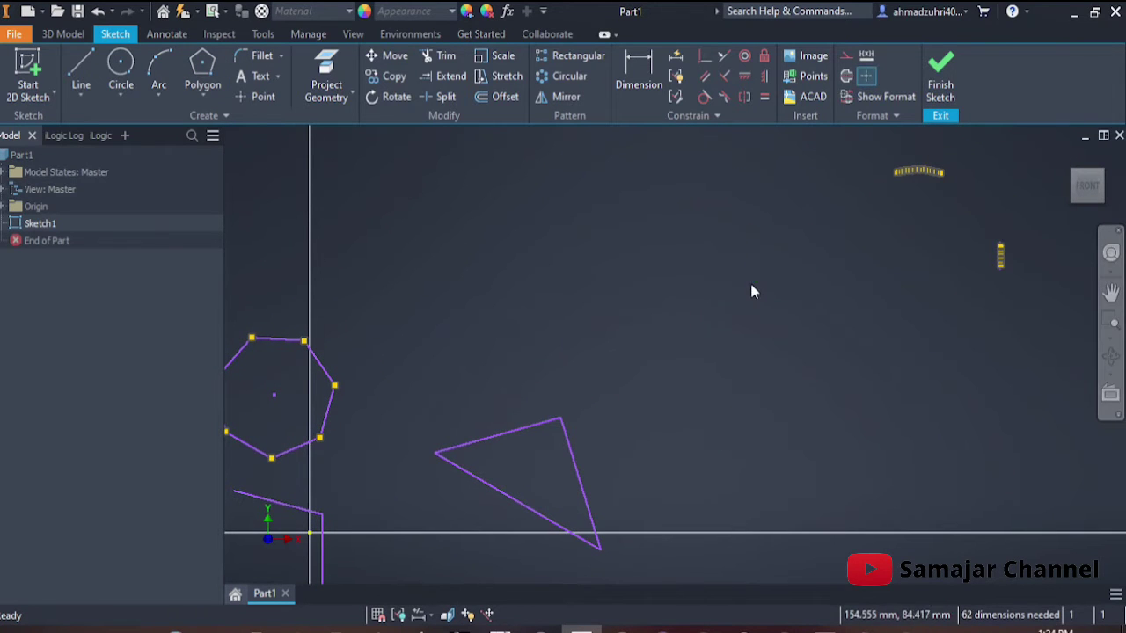
{"action": "middle_click_drag", "start_coordinate": [750, 284], "coordinate": [661, 322]}
{"action": "left_click_drag", "start_coordinate": [721, 170], "coordinate": [981, 379]}
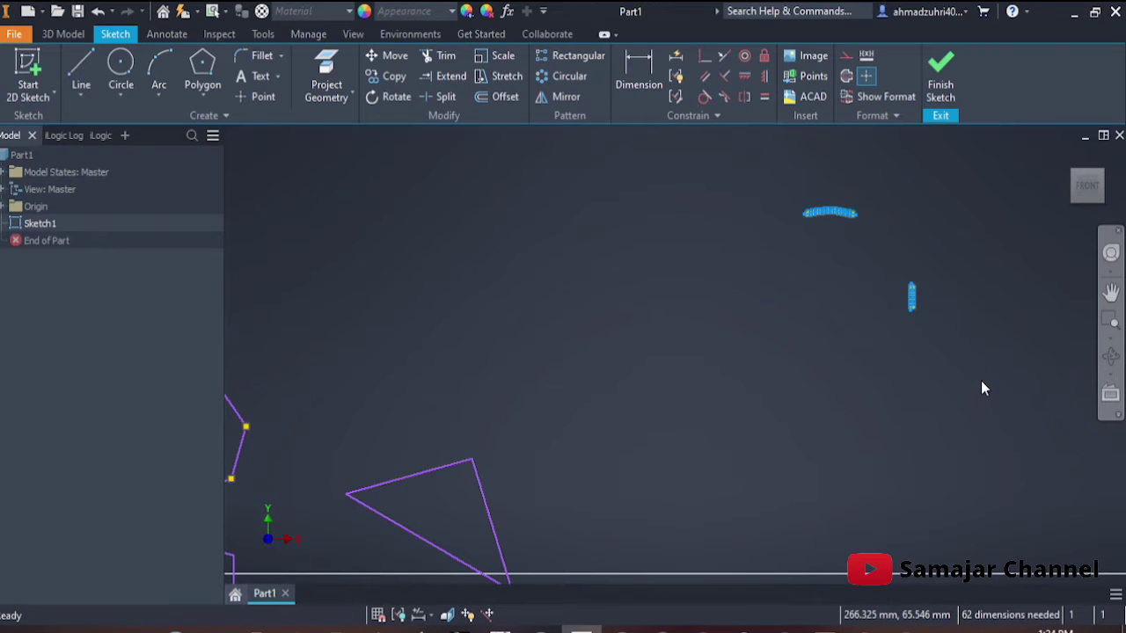
{"action": "key", "text": "Delete"}
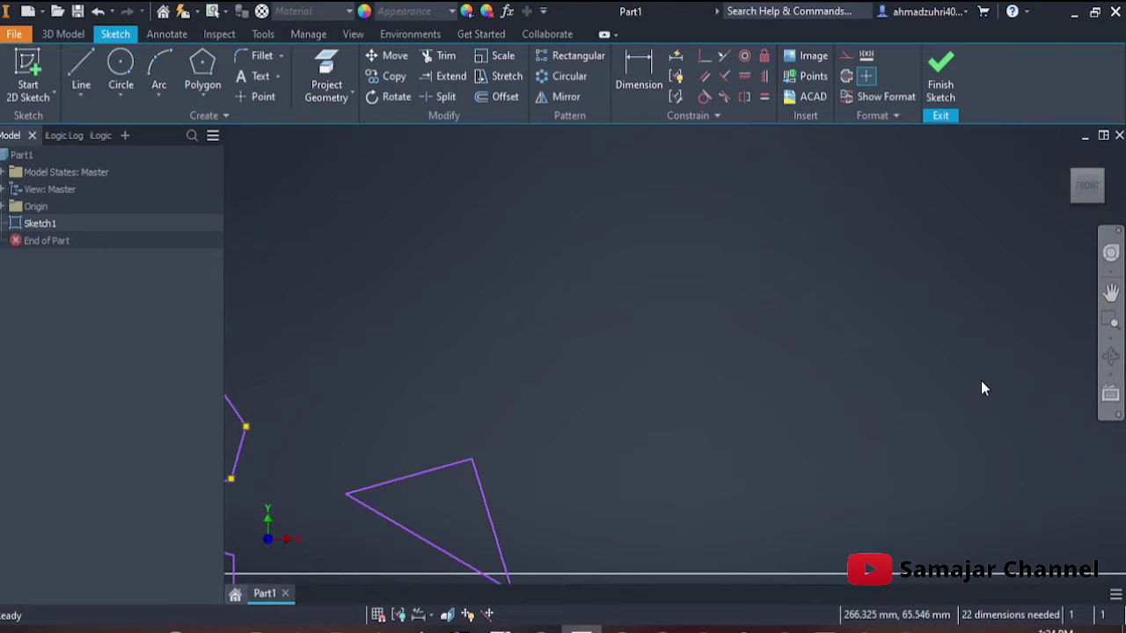
Draw an inscribed 5-sided polygon above the line-built triangle.
{"action": "left_click", "coordinate": [201, 84]}
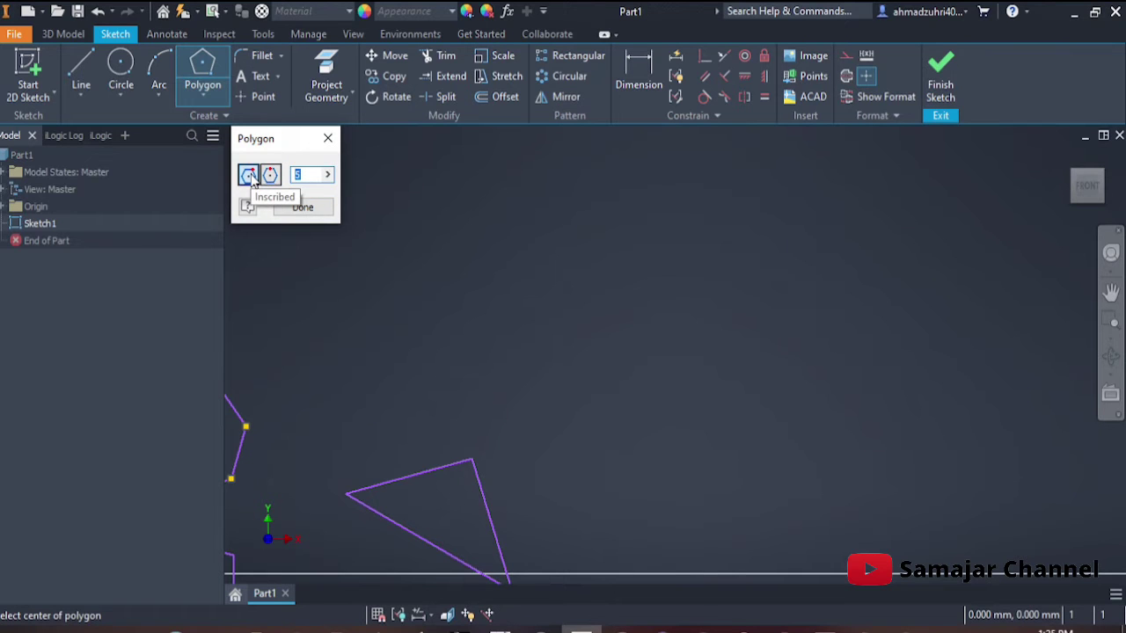
{"action": "left_click", "coordinate": [401, 204]}
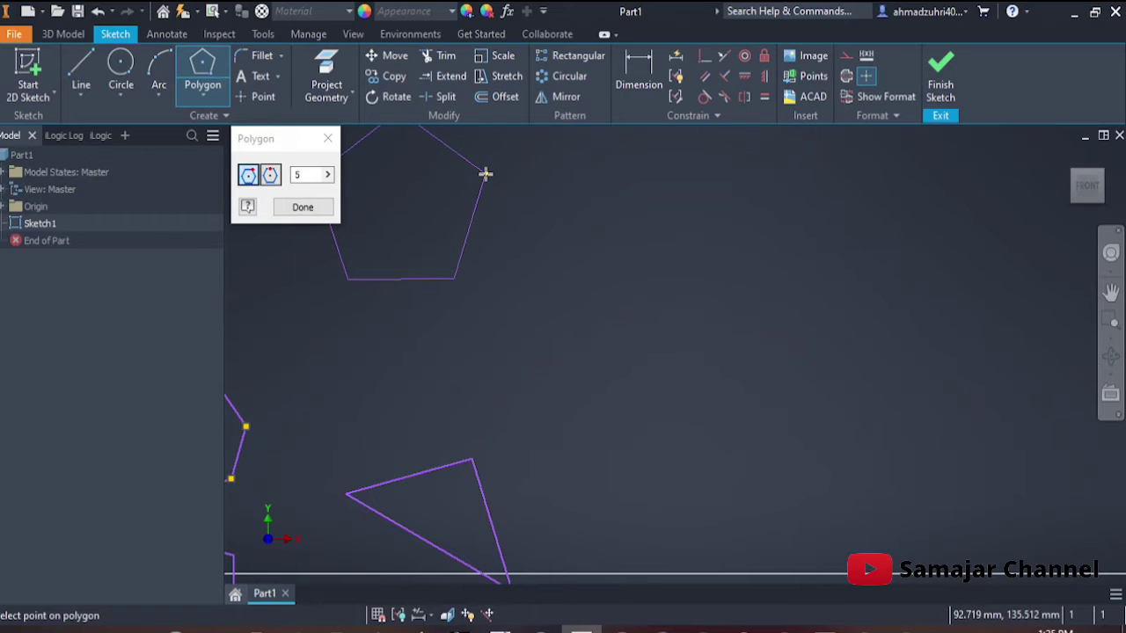
{"action": "left_click", "coordinate": [485, 174]}
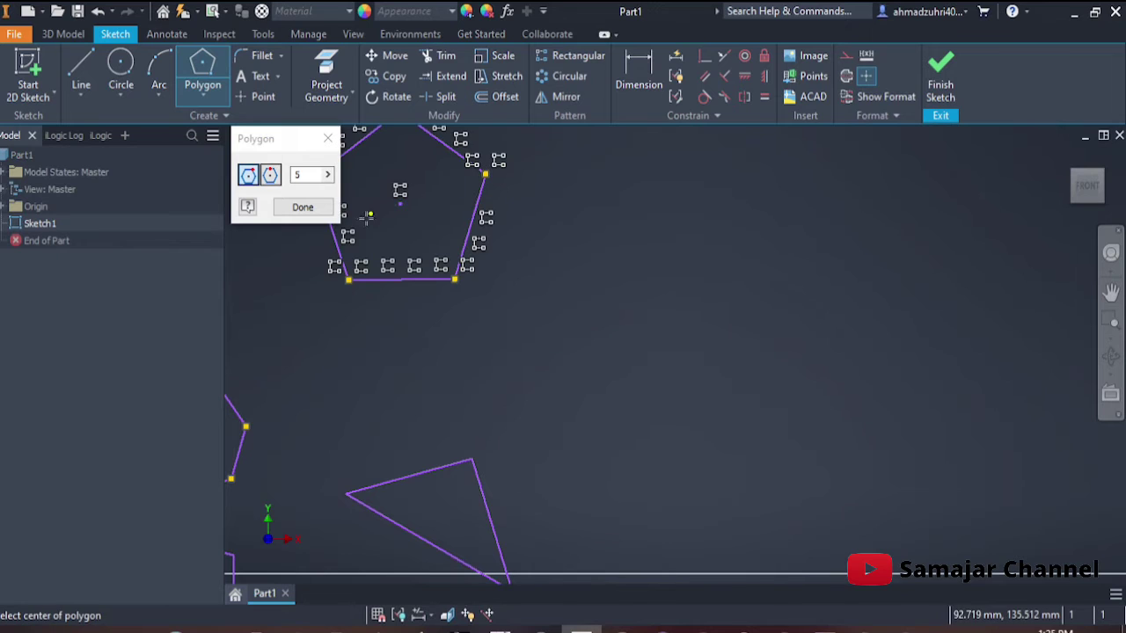
Draw a circumscribed 5-sided polygon of similar size to the right of the inscribed pentagon.
{"action": "left_click", "coordinate": [273, 176]}
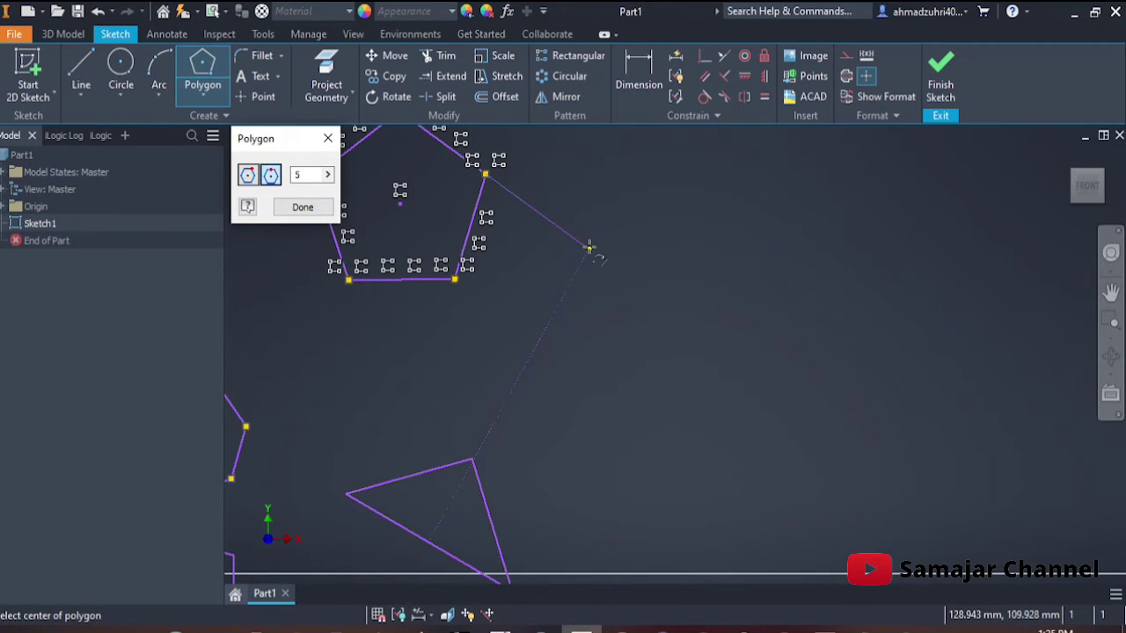
{"action": "mouse_move", "coordinate": [589, 248]}
{"action": "middle_mouse_down"}
{"action": "mouse_move", "coordinate": [500, 321]}
{"action": "mouse_move", "coordinate": [515, 269]}
{"action": "mouse_move", "coordinate": [551, 252]}
{"action": "mouse_move", "coordinate": [528, 281]}
{"action": "mouse_move", "coordinate": [573, 204]}
{"action": "middle_mouse_up"}
{"action": "left_click", "coordinate": [573, 204]}
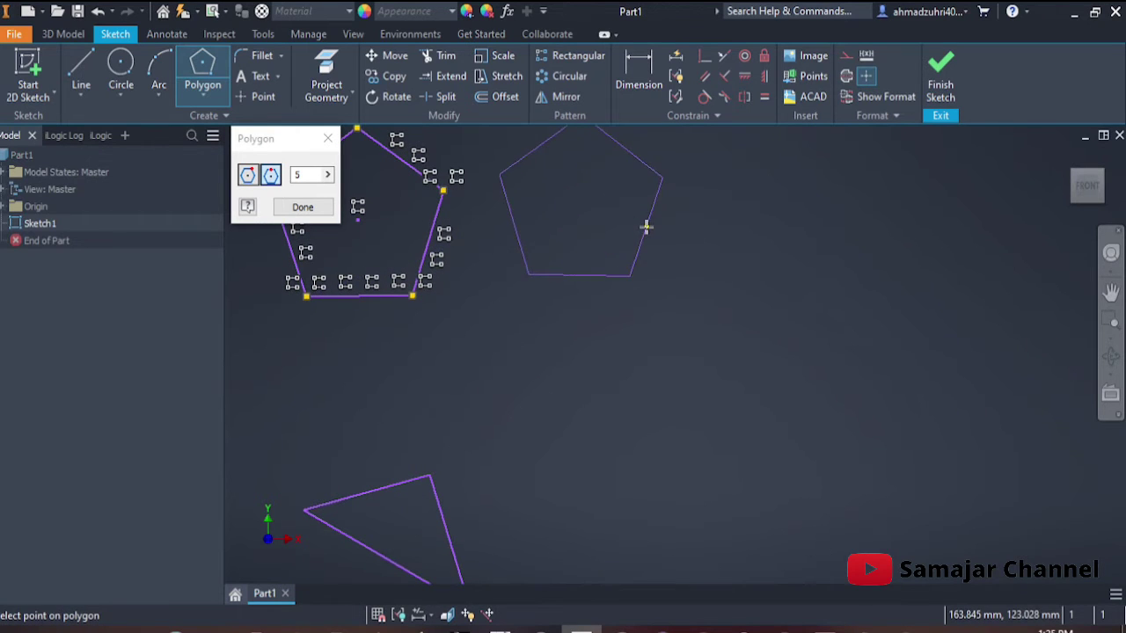
{"action": "left_click", "coordinate": [651, 229]}
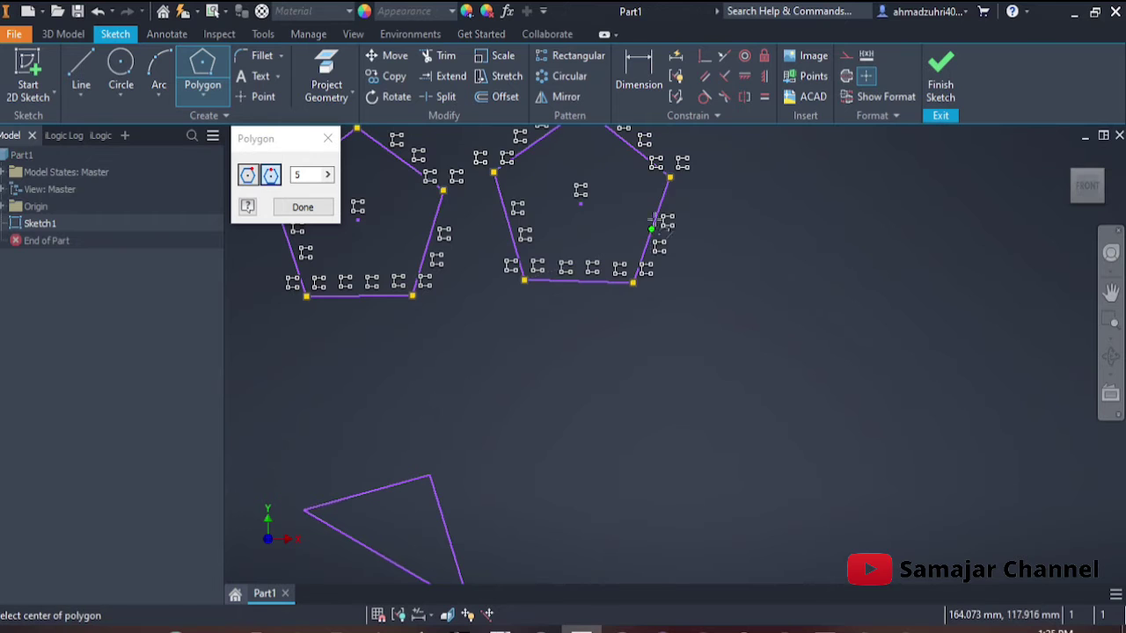
Draw a small circumscribed polygon directly below the circumscribed pentagon, using a side count of 5.5.
{"action": "middle_click_drag", "start_coordinate": [691, 277], "coordinate": [827, 306]}
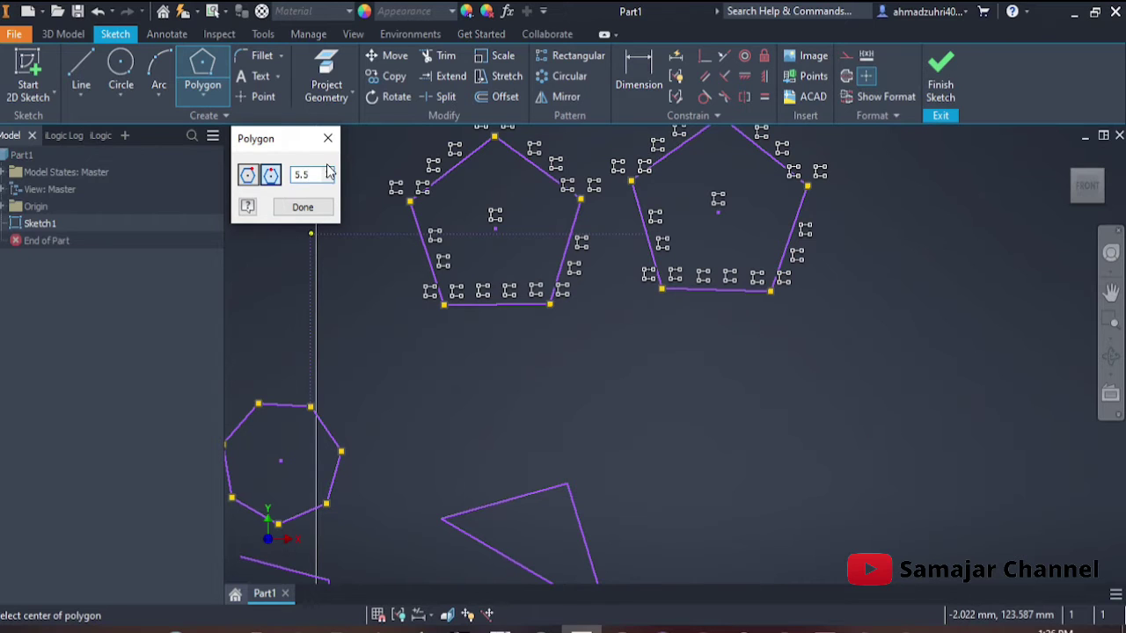
{"action": "left_click", "coordinate": [720, 347]}
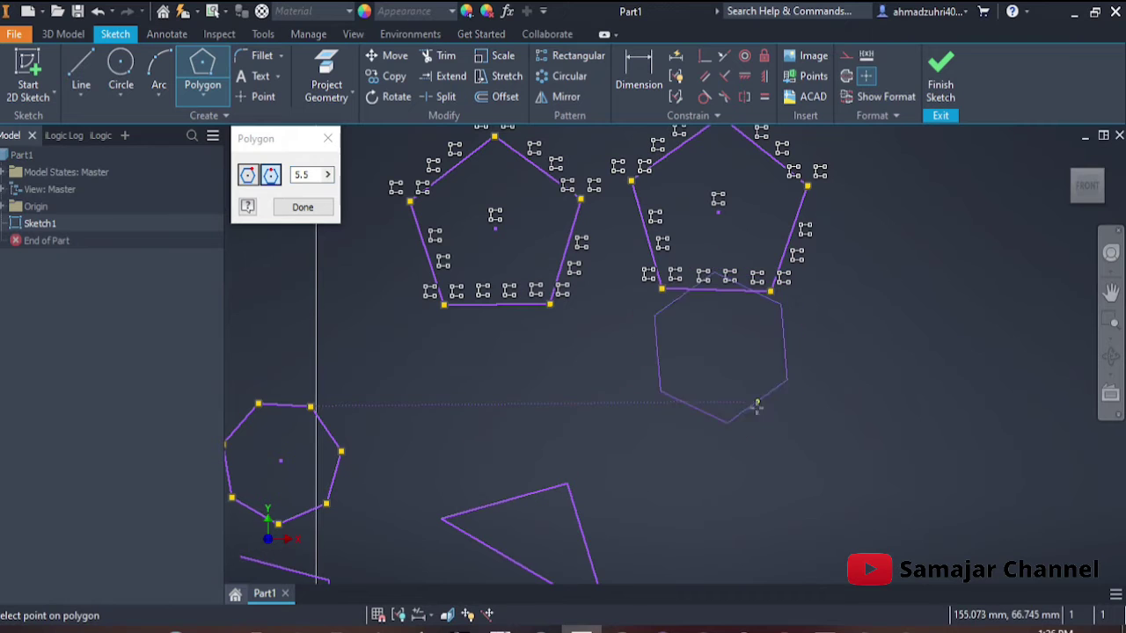
{"action": "left_click", "coordinate": [755, 370]}
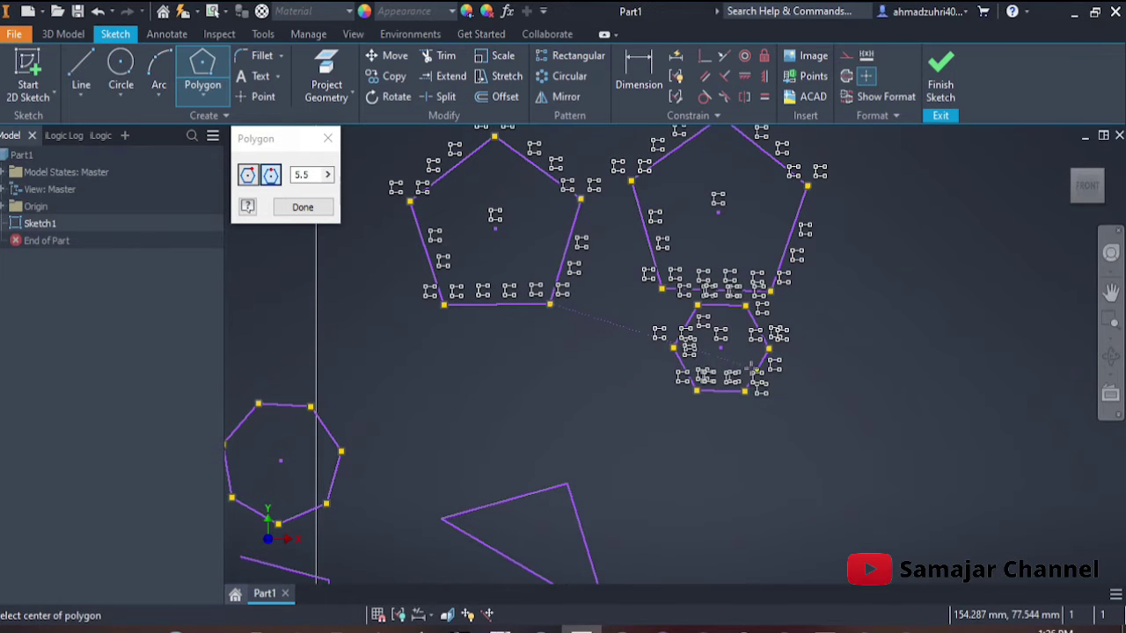
Draw a circumscribed polygon with a side count of 6.5 to the right of the small hexagon below the pentagon.
{"action": "scroll", "coordinate": [774, 430], "scroll_direction": "down", "scroll_amount": 3}
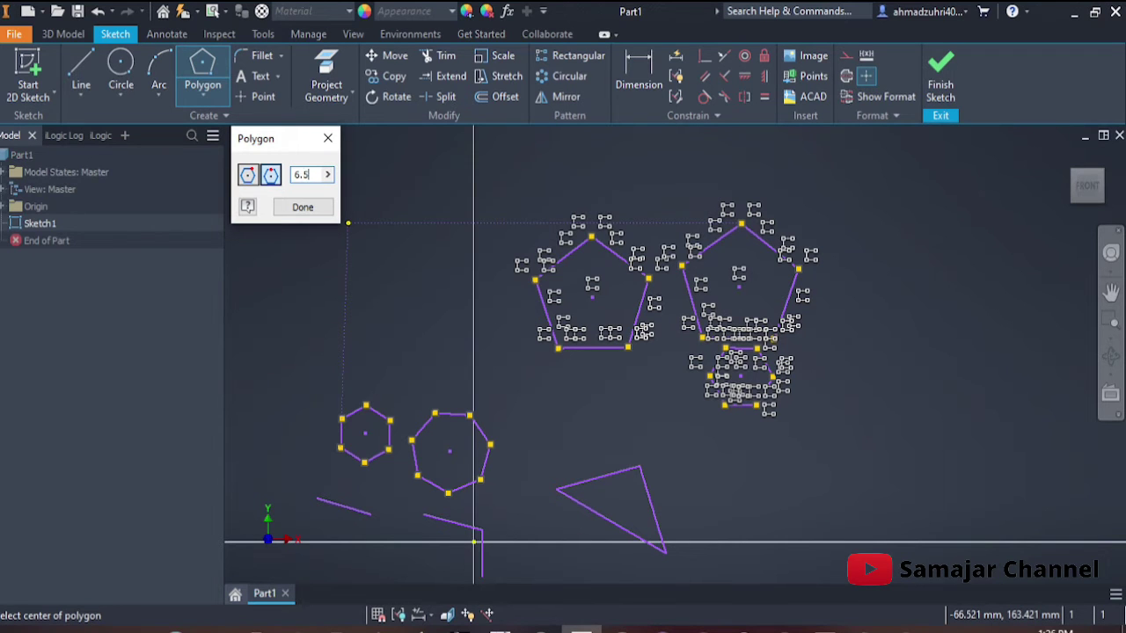
{"action": "scroll", "coordinate": [744, 357], "scroll_direction": "up", "scroll_amount": 3}
{"action": "middle_click_drag", "start_coordinate": [744, 357], "coordinate": [757, 241]}
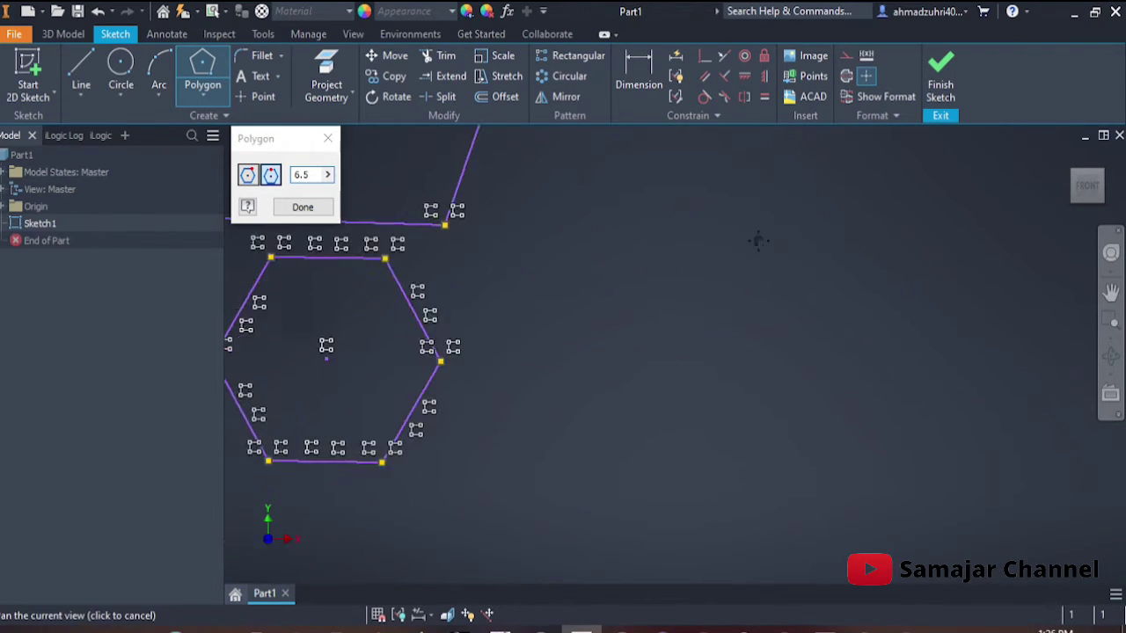
{"action": "left_click", "coordinate": [657, 320]}
{"action": "left_click", "coordinate": [694, 415]}
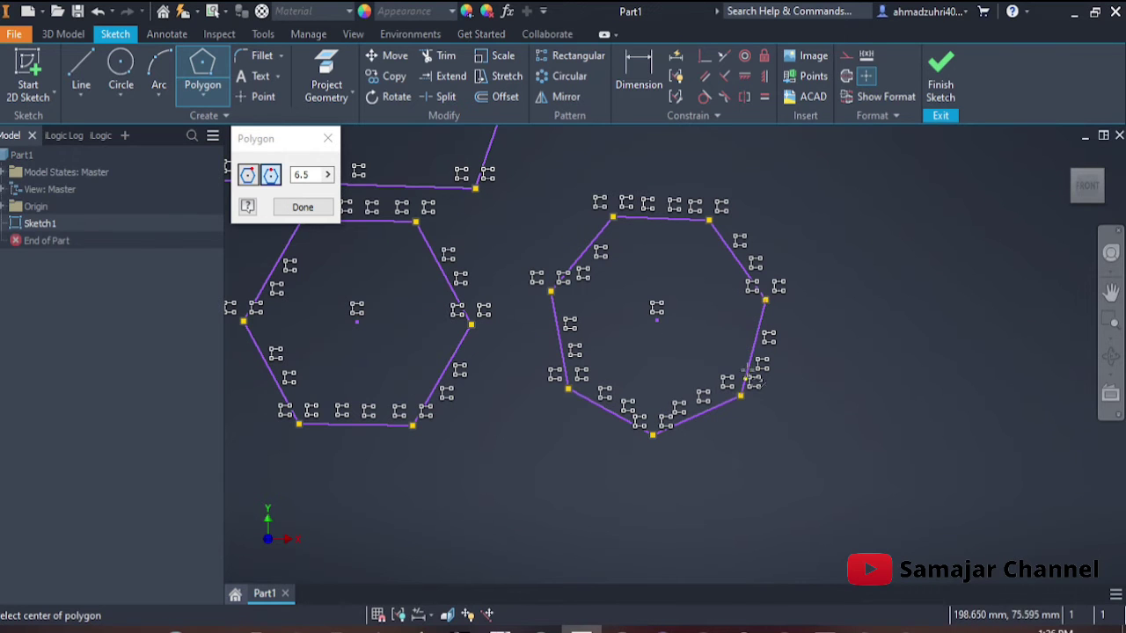
Draw a circumscribed polygon with a side count of 6.4 to the right of the small heptagon.
{"action": "middle_click_drag", "start_coordinate": [693, 378], "coordinate": [754, 339]}
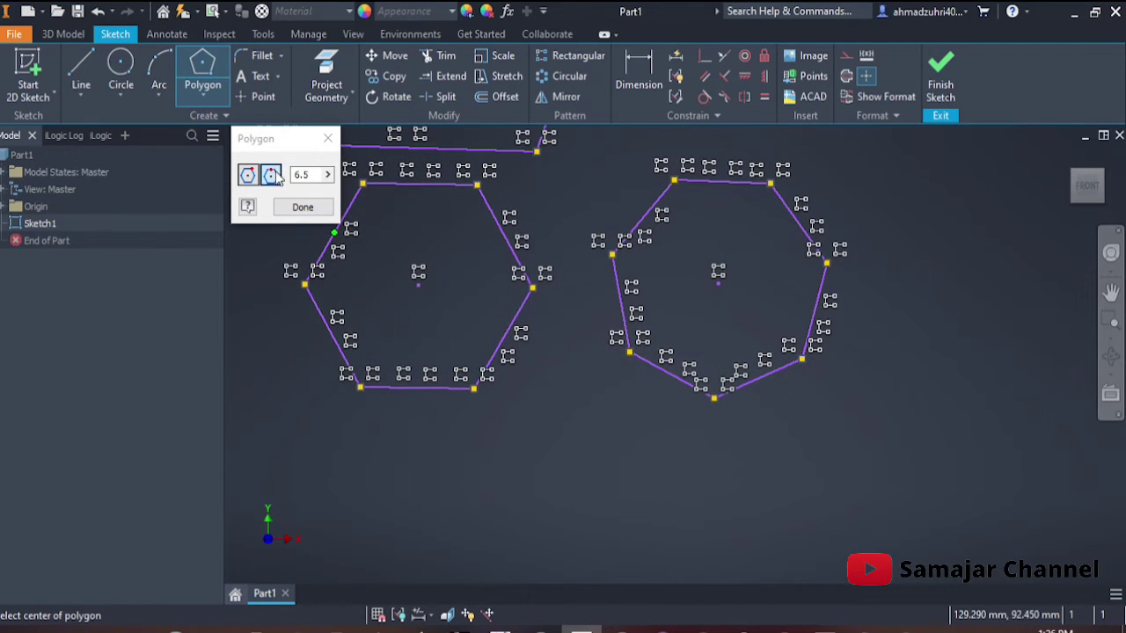
{"action": "left_click", "coordinate": [309, 175]}
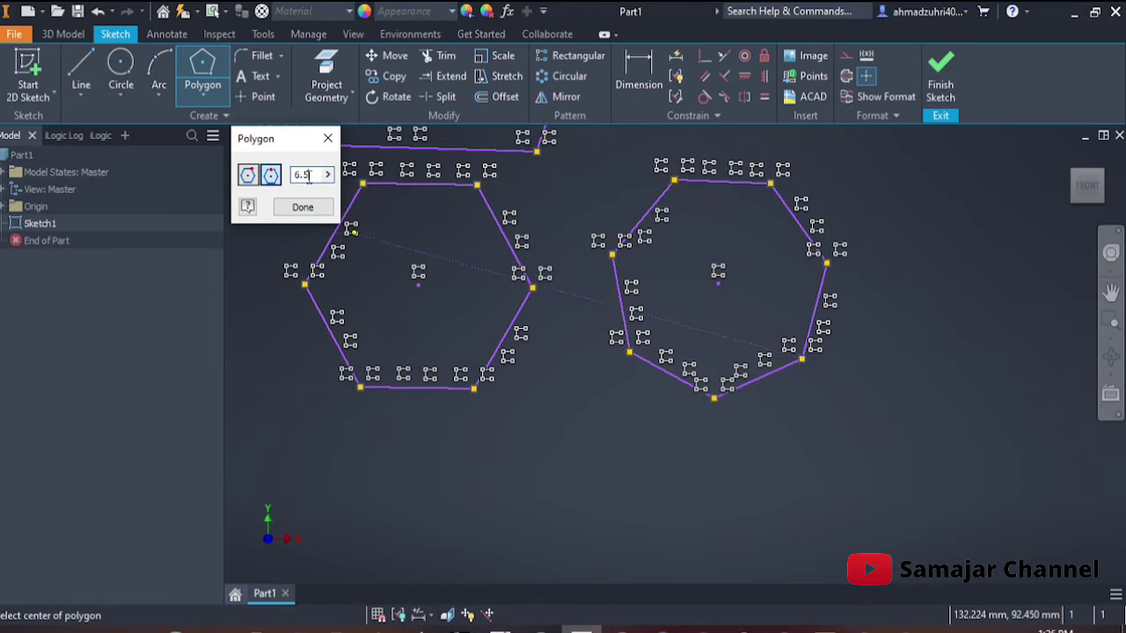
{"action": "type", "text": ".4"}
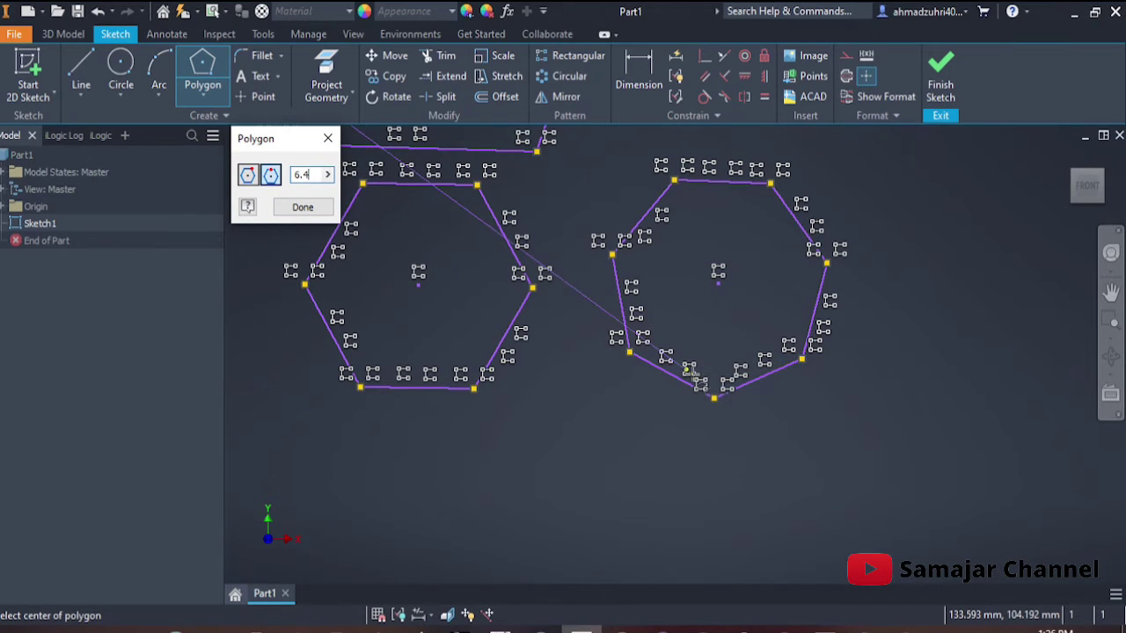
{"action": "middle_click_drag", "start_coordinate": [663, 373], "coordinate": [520, 401]}
{"action": "left_click", "coordinate": [872, 289]}
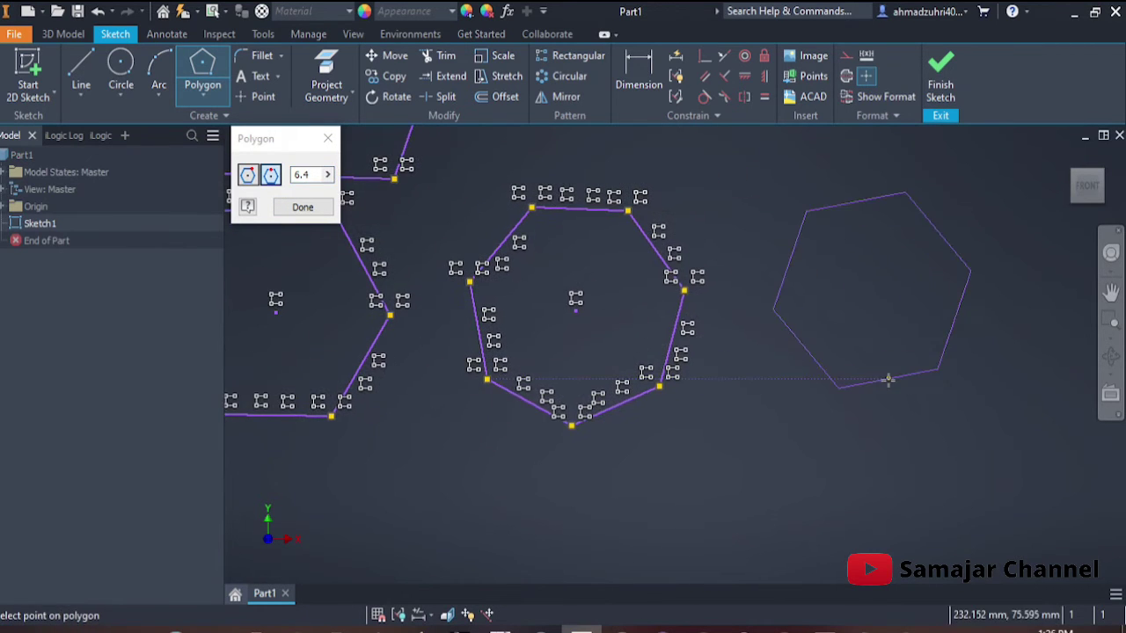
{"action": "left_click", "coordinate": [888, 378]}
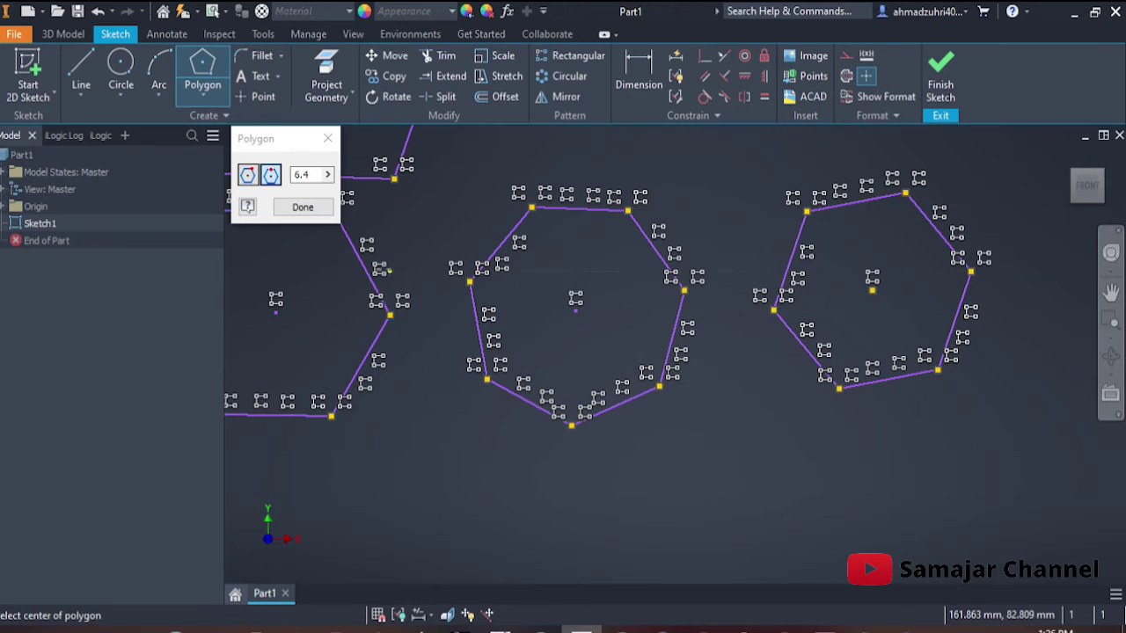
{"action": "middle_click_drag", "start_coordinate": [420, 441], "coordinate": [459, 434]}
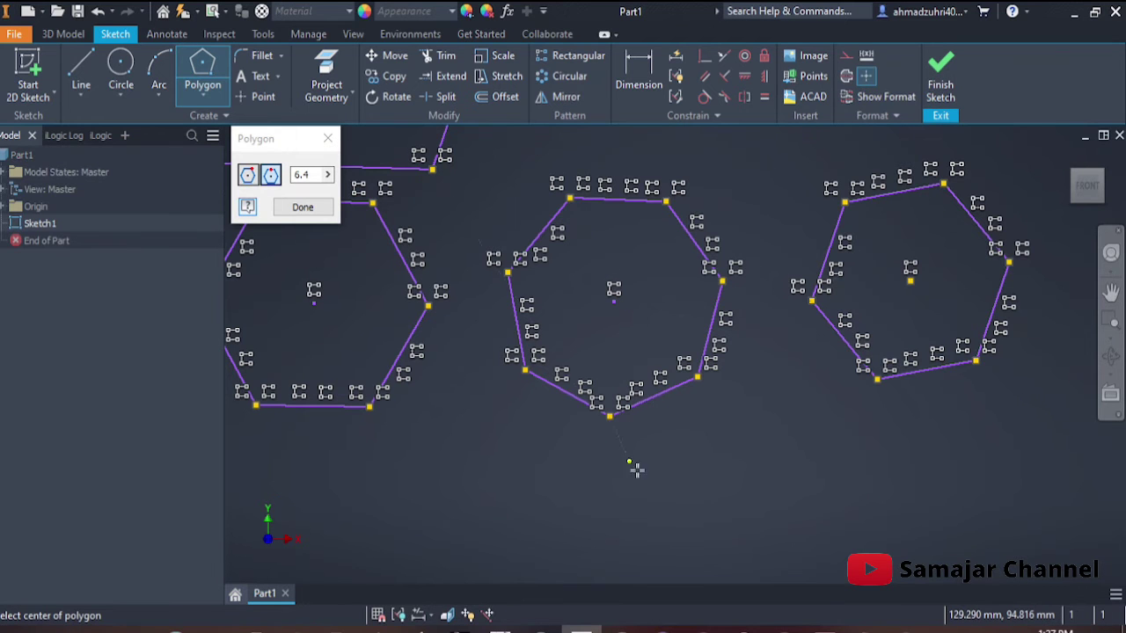
{"action": "middle_click_drag", "start_coordinate": [635, 469], "coordinate": [776, 426]}
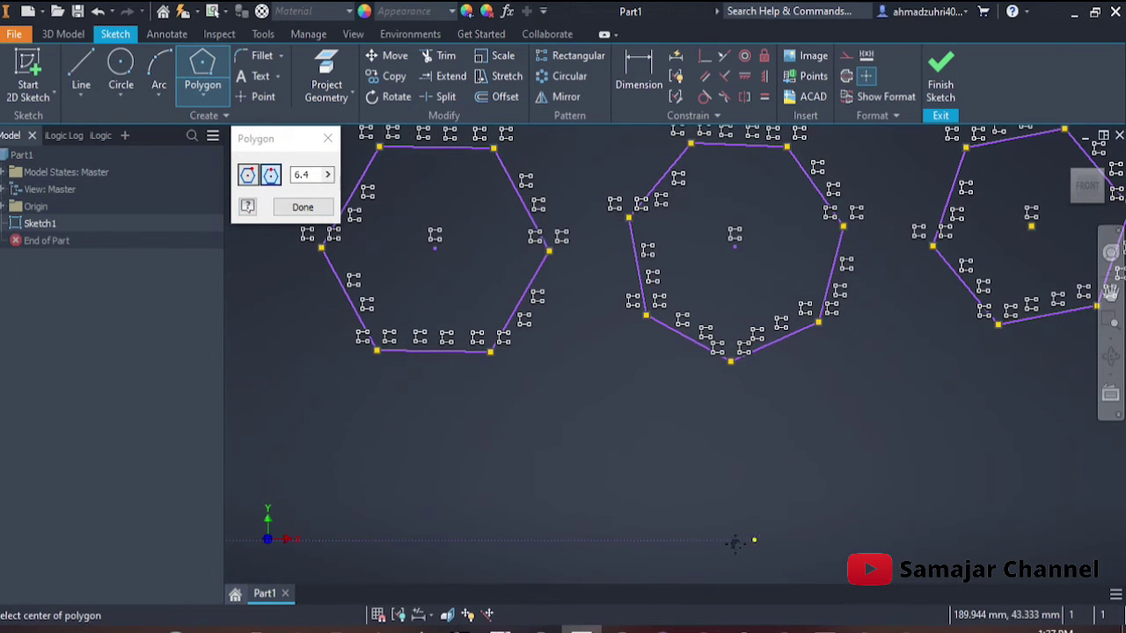
{"action": "middle_click_drag", "start_coordinate": [736, 540], "coordinate": [601, 611]}
{"action": "middle_click_drag", "start_coordinate": [507, 381], "coordinate": [623, 305]}
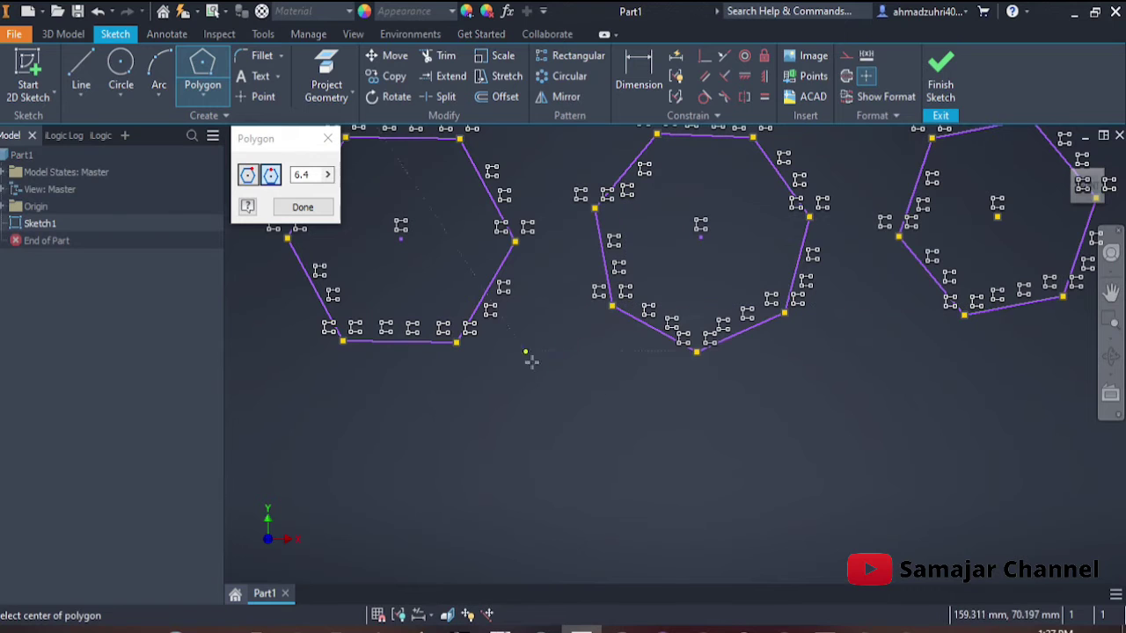
{"action": "middle_click_drag", "start_coordinate": [588, 387], "coordinate": [606, 409]}
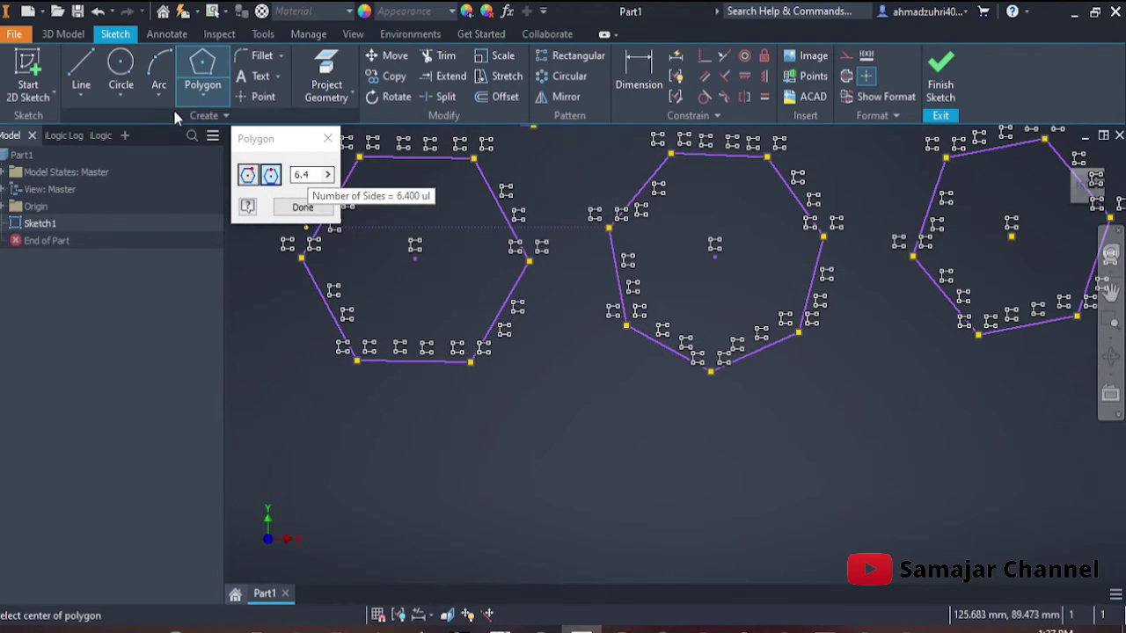
{"action": "middle_click_drag", "start_coordinate": [573, 396], "coordinate": [667, 401]}
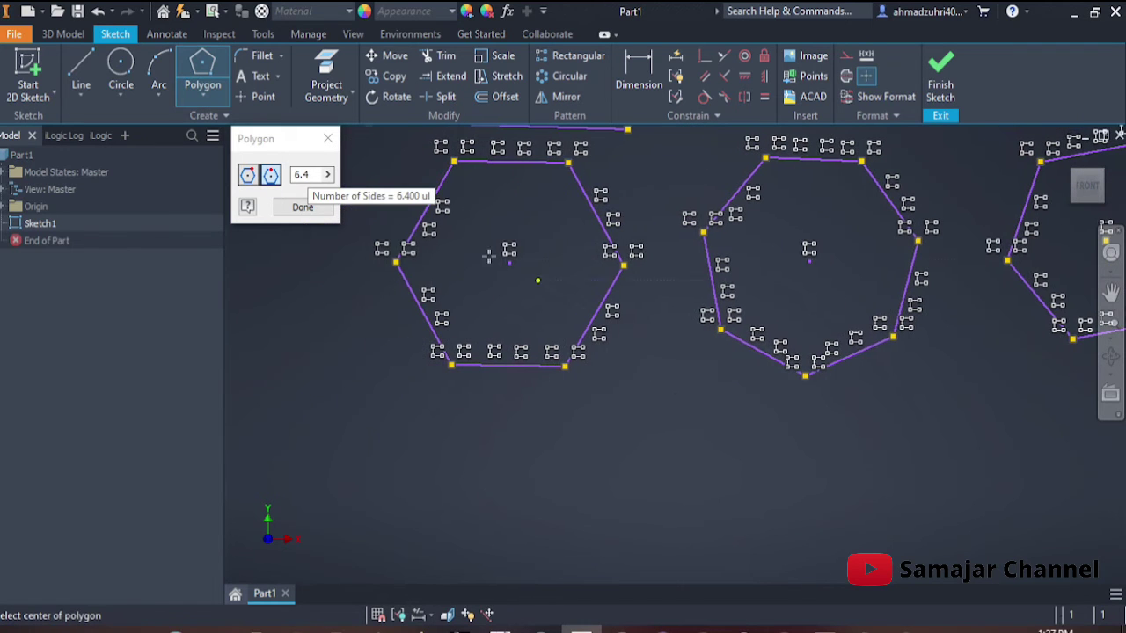
Draw a circumscribed 7-sided polygon below the gap between the small hexagon and the small heptagon.
{"action": "double_click", "coordinate": [308, 175]}
{"action": "type", "text": "7"}
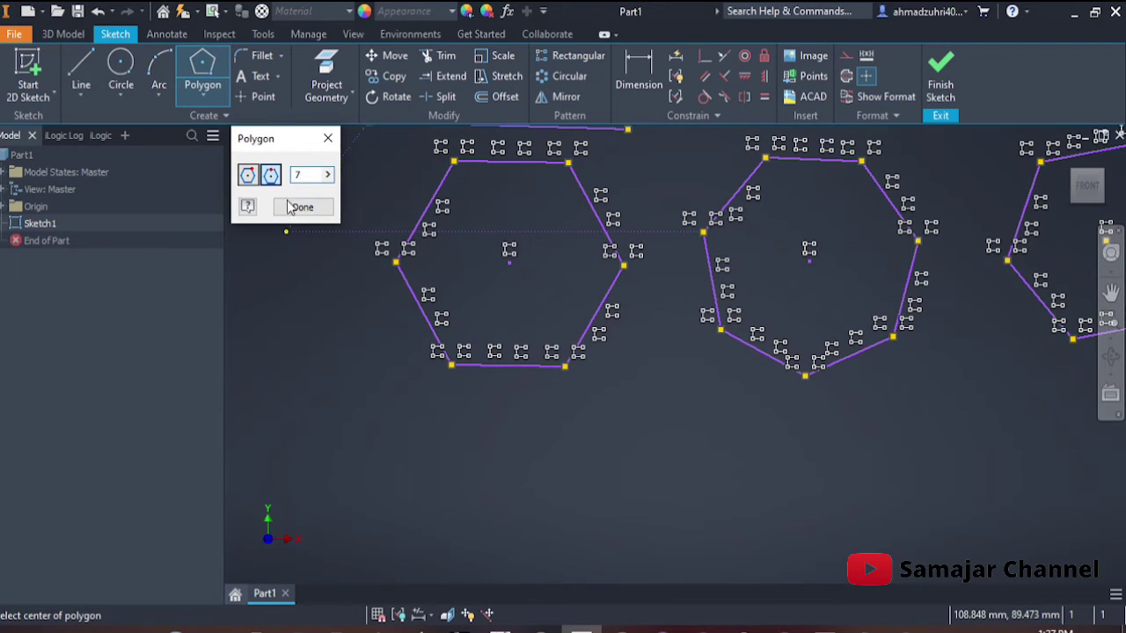
{"action": "middle_click_drag", "start_coordinate": [796, 426], "coordinate": [729, 322]}
{"action": "left_click", "coordinate": [585, 367]}
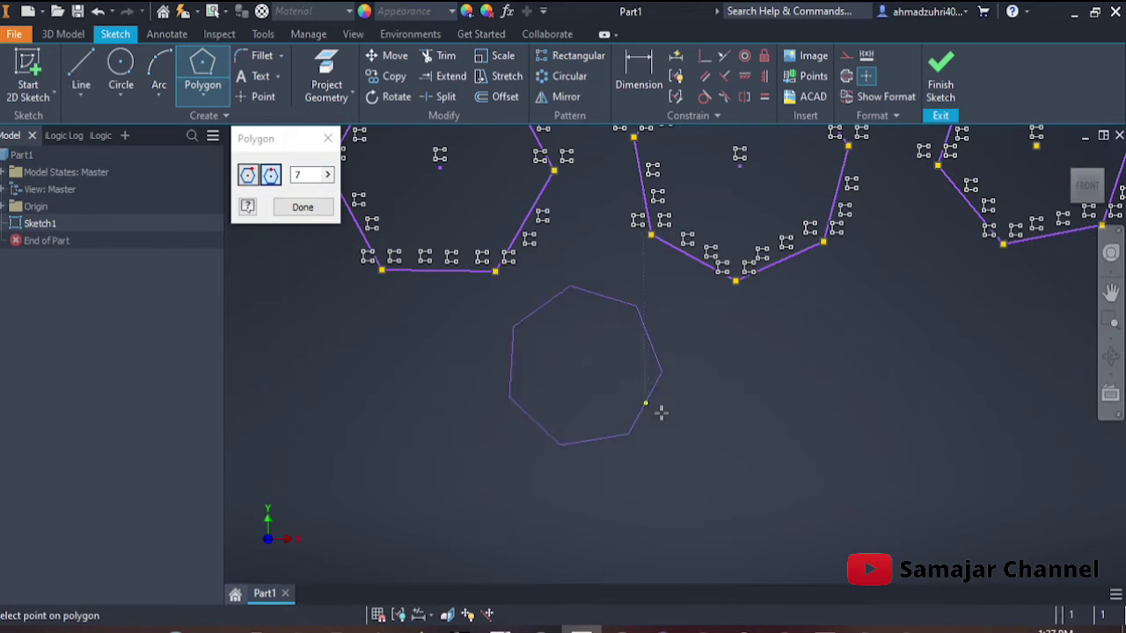
{"action": "left_click", "coordinate": [664, 415]}
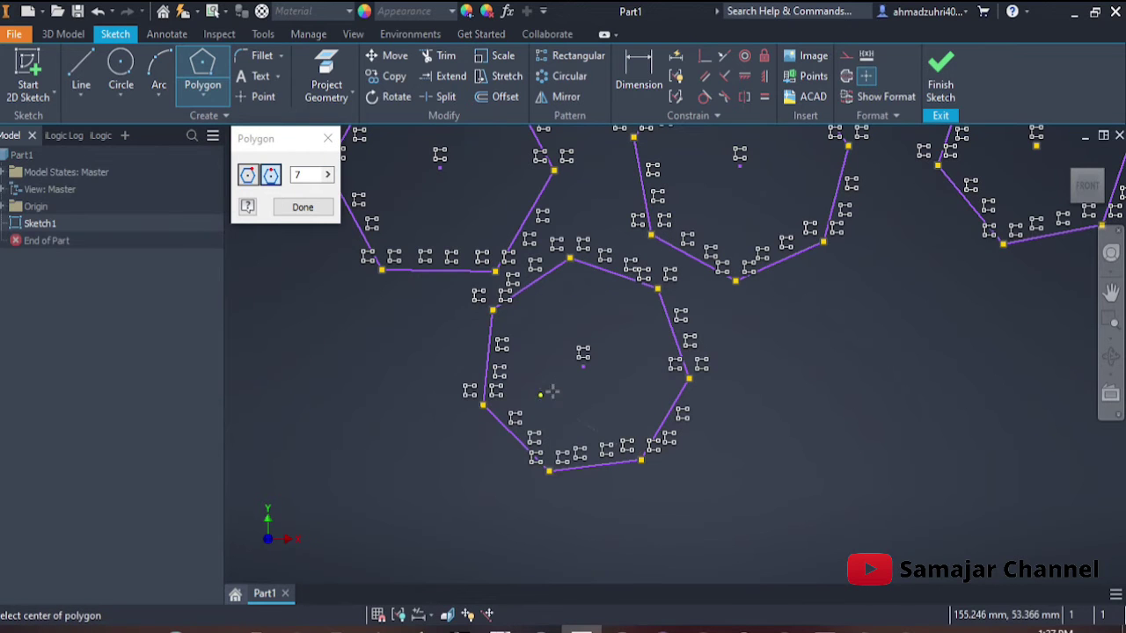
Draw a two-point rectangle 12 mm wide and 13 mm high to the right of the lower circumscribed heptagon.
{"action": "left_click", "coordinate": [215, 100]}
{"action": "left_click", "coordinate": [231, 125]}
{"action": "middle_click_drag", "start_coordinate": [940, 366], "coordinate": [658, 382]}
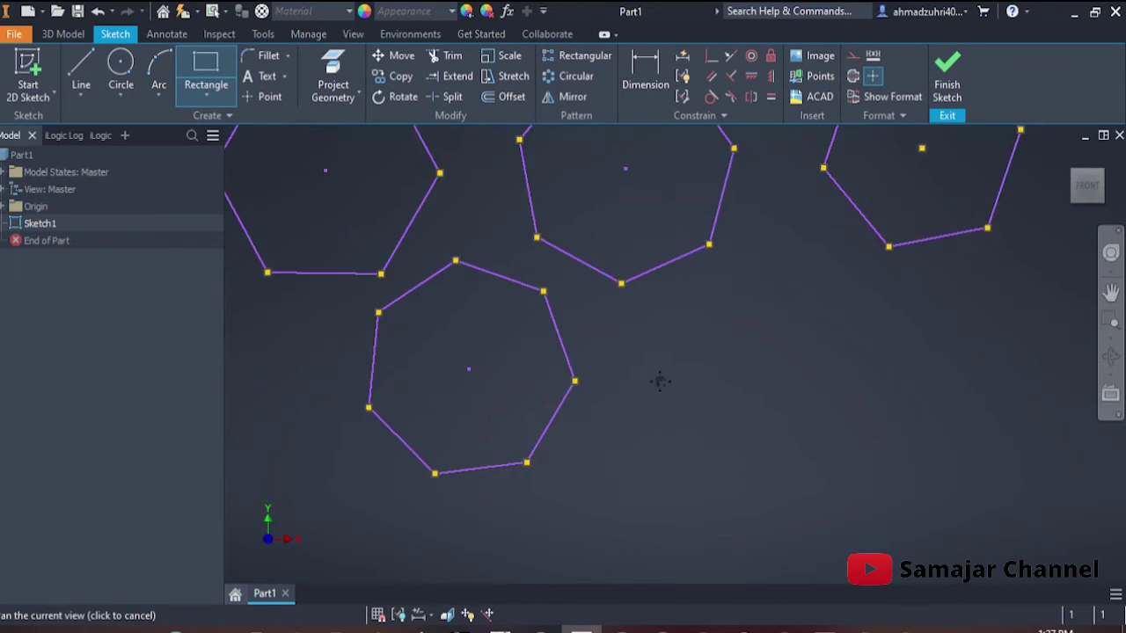
{"action": "left_click", "coordinate": [658, 376]}
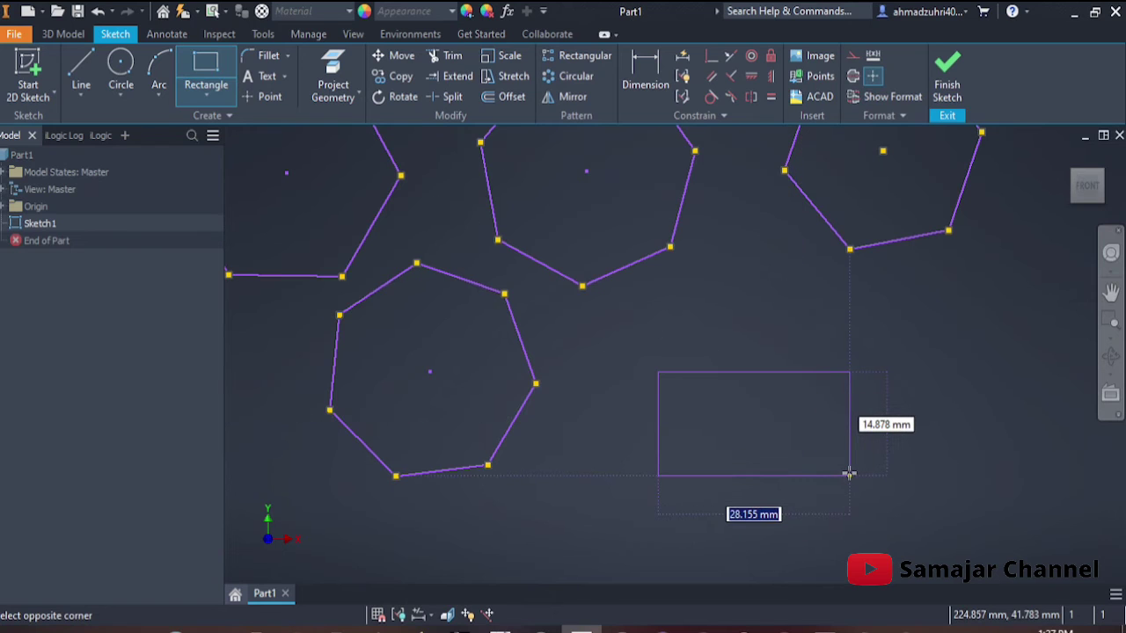
{"action": "type", "text": "12"}
{"action": "key", "text": "Tab"}
{"action": "type", "text": "13"}
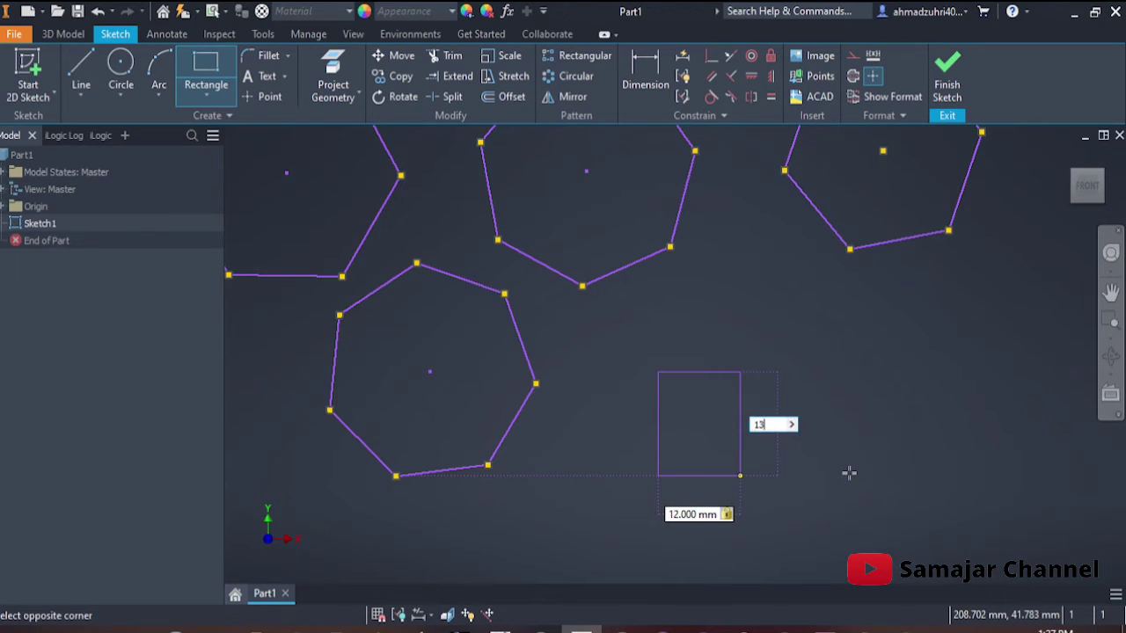
{"action": "key", "text": "Return"}
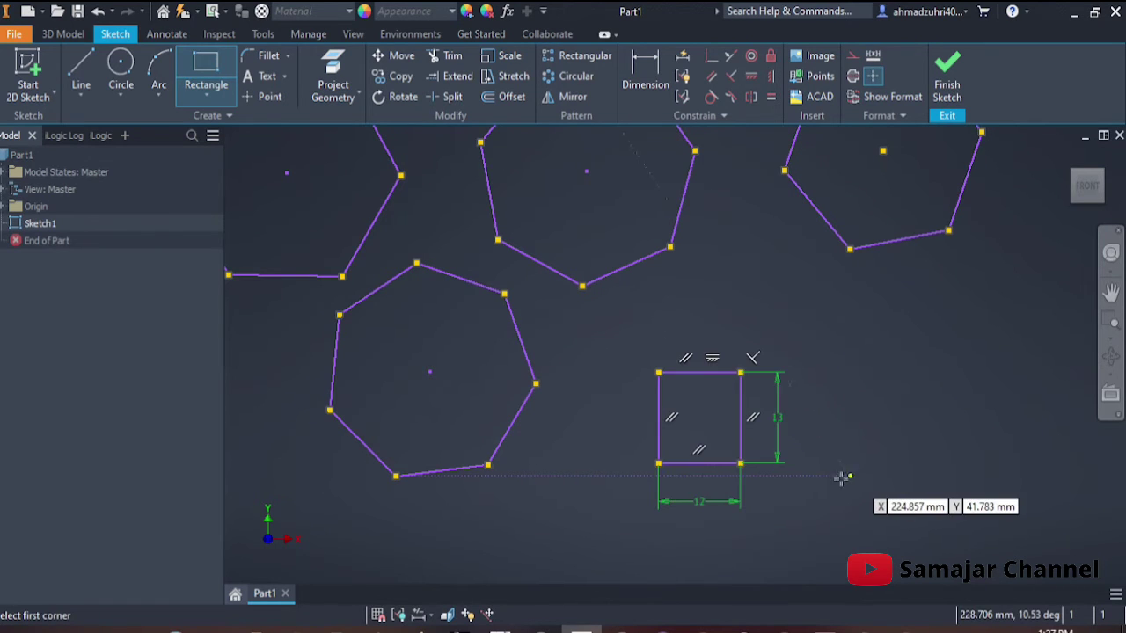
Draw an inscribed 7-sided polygon to the right of the rectangle, below the rightmost hexagon.
{"action": "left_click", "coordinate": [190, 91]}
{"action": "left_click", "coordinate": [228, 429]}
{"action": "middle_click_drag", "start_coordinate": [818, 482], "coordinate": [674, 384]}
{"action": "left_click", "coordinate": [674, 379]}
{"action": "left_click", "coordinate": [721, 437]}
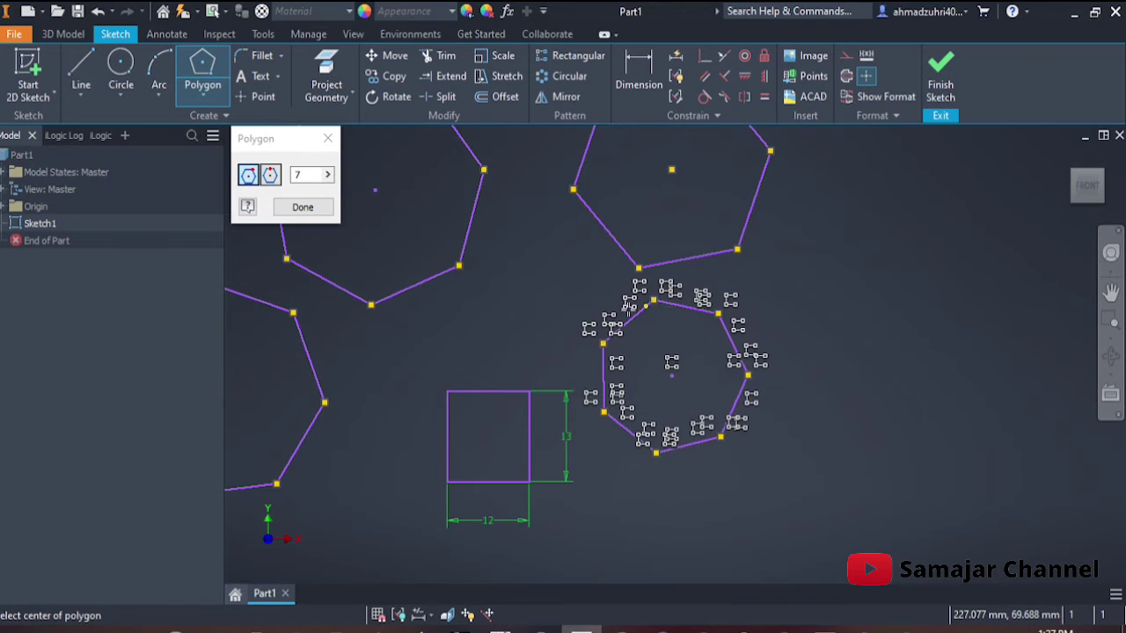
{"action": "middle_click_drag", "start_coordinate": [776, 420], "coordinate": [922, 374]}
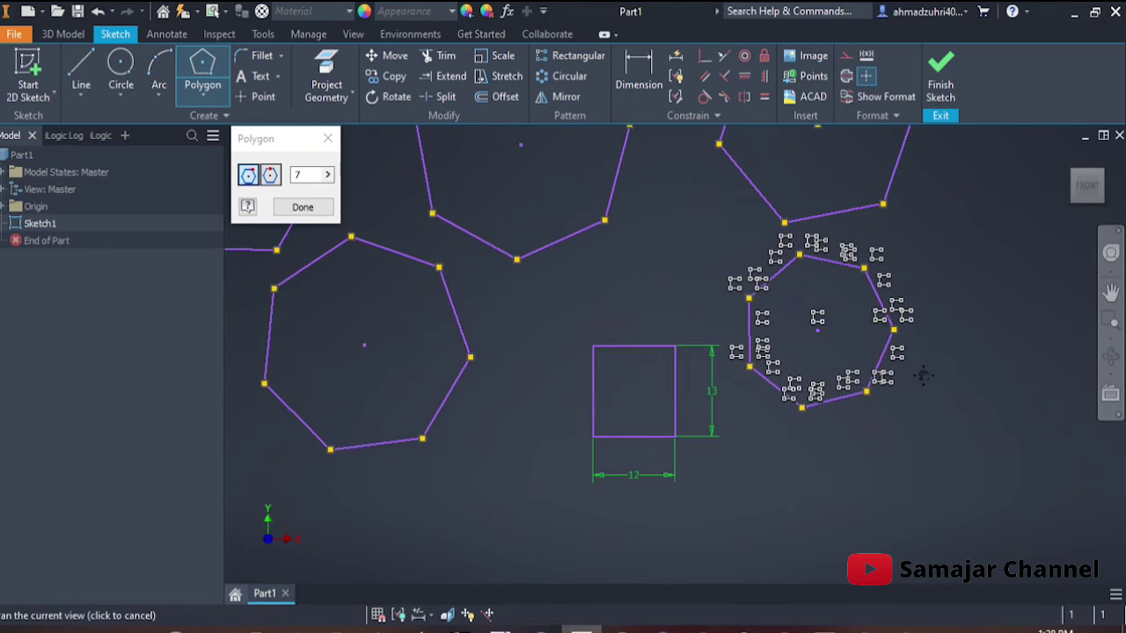
{"action": "middle_click_drag", "start_coordinate": [451, 448], "coordinate": [605, 373]}
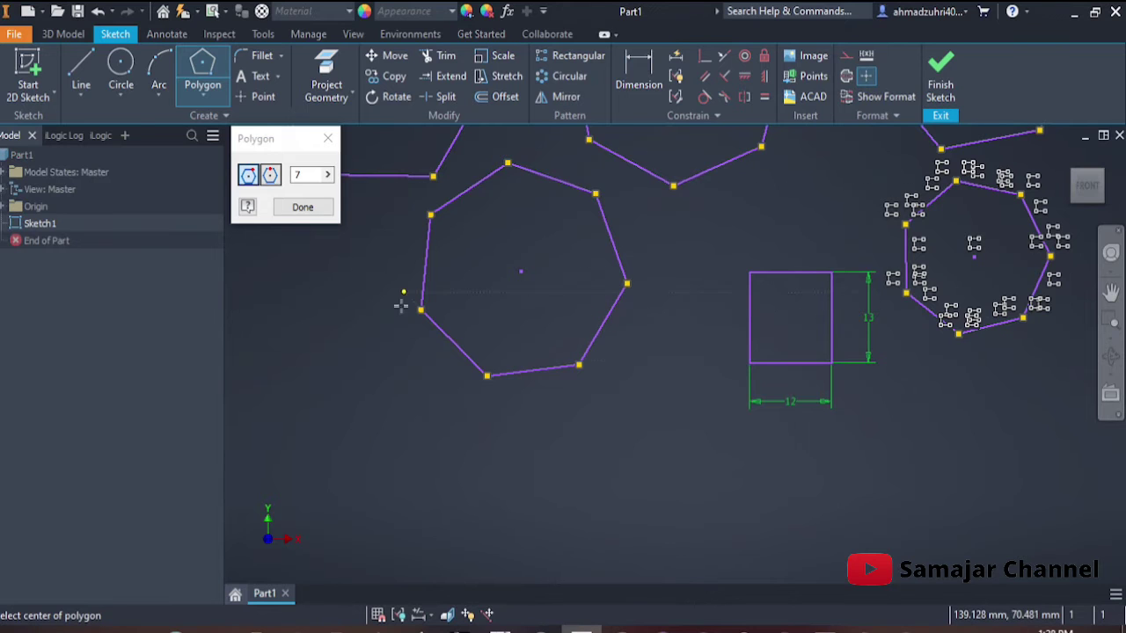
{"action": "middle_click_drag", "start_coordinate": [435, 374], "coordinate": [675, 425]}
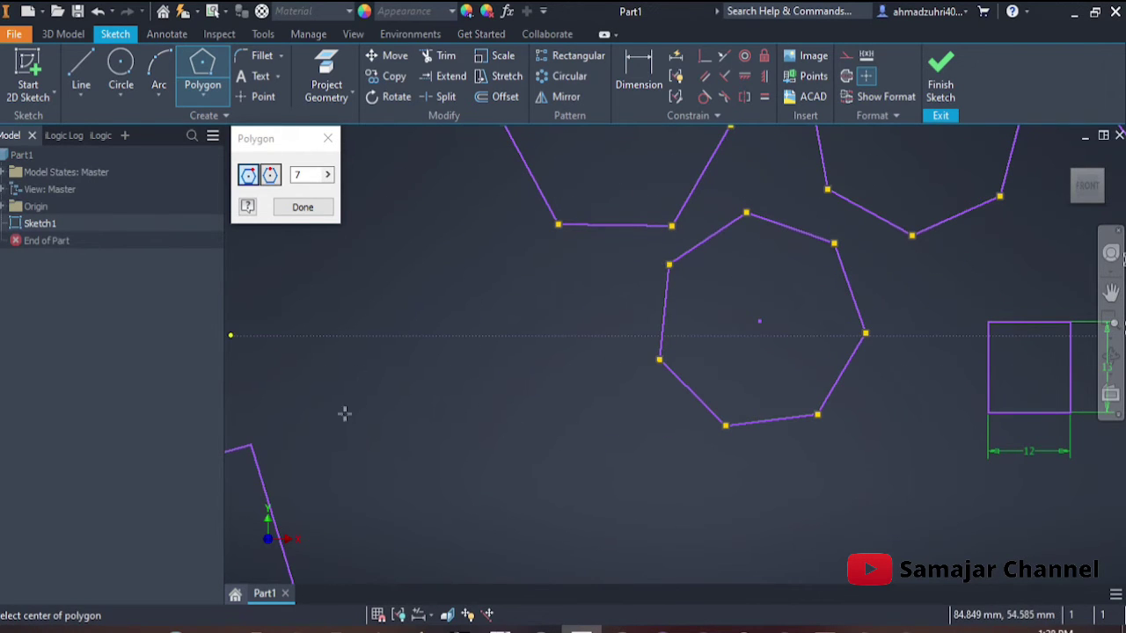
{"action": "middle_click_drag", "start_coordinate": [578, 459], "coordinate": [643, 402]}
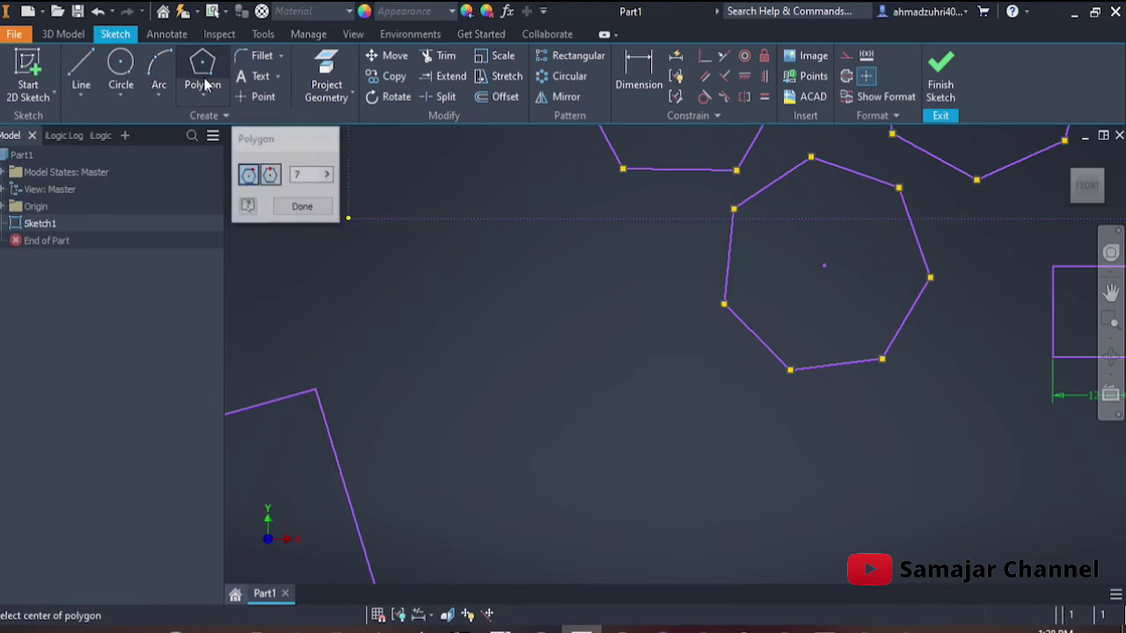
{"action": "mouse_move", "coordinate": [589, 371]}
{"action": "middle_mouse_down"}
{"action": "mouse_move", "coordinate": [879, 548]}
{"action": "mouse_move", "coordinate": [719, 533]}
{"action": "mouse_move", "coordinate": [682, 463]}
{"action": "middle_mouse_up"}
{"action": "scroll", "coordinate": [788, 431], "scroll_direction": "down", "scroll_amount": 5}
{"action": "middle_click_drag", "start_coordinate": [688, 381], "coordinate": [626, 263]}
{"action": "mouse_move", "coordinate": [920, 492]}
{"action": "middle_mouse_down"}
{"action": "mouse_move", "coordinate": [868, 465]}
{"action": "mouse_move", "coordinate": [839, 465]}
{"action": "middle_mouse_up"}
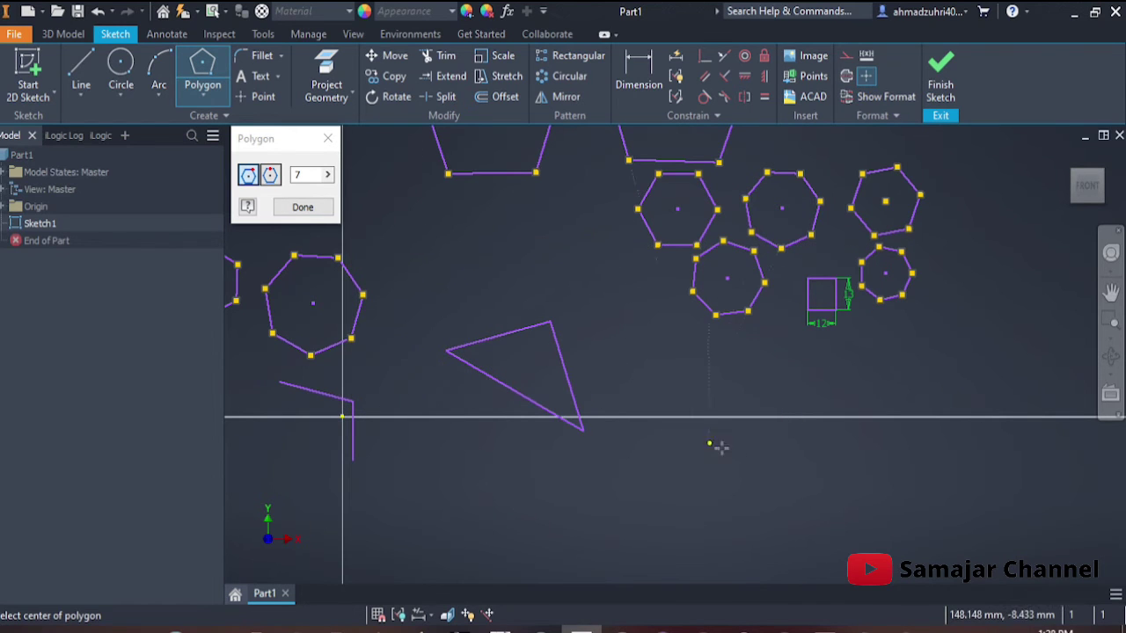
{"action": "scroll", "coordinate": [783, 460], "scroll_direction": "down", "scroll_amount": 3}
{"action": "scroll", "coordinate": [784, 448], "scroll_direction": "up", "scroll_amount": 2}
{"action": "scroll", "coordinate": [783, 448], "scroll_direction": "up", "scroll_amount": 2}
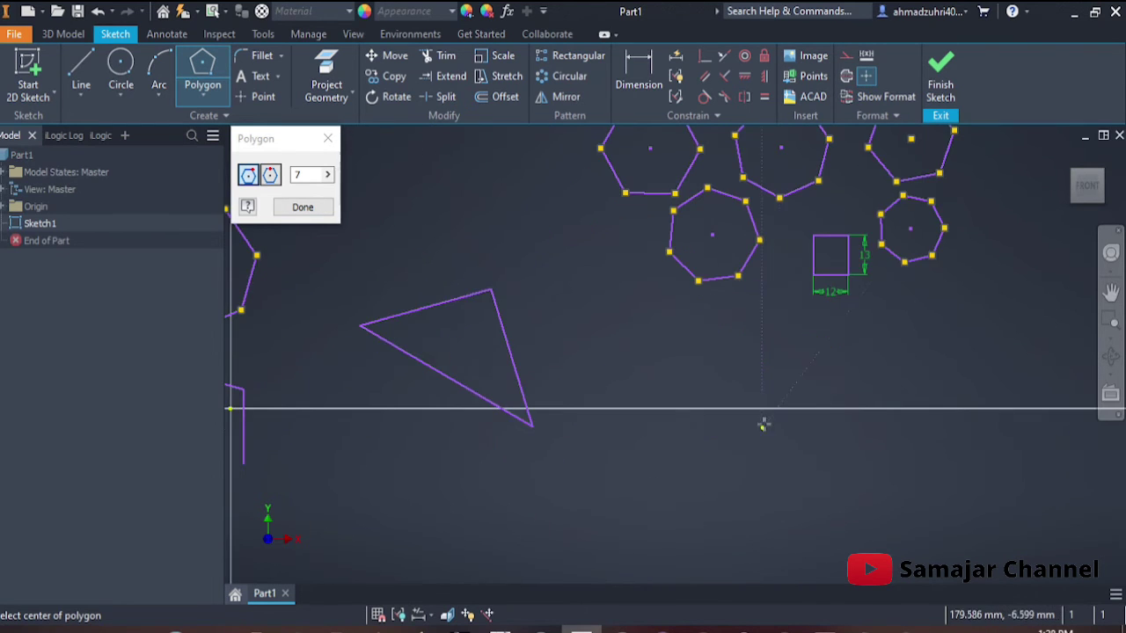
{"action": "middle_click_drag", "start_coordinate": [731, 490], "coordinate": [697, 435]}
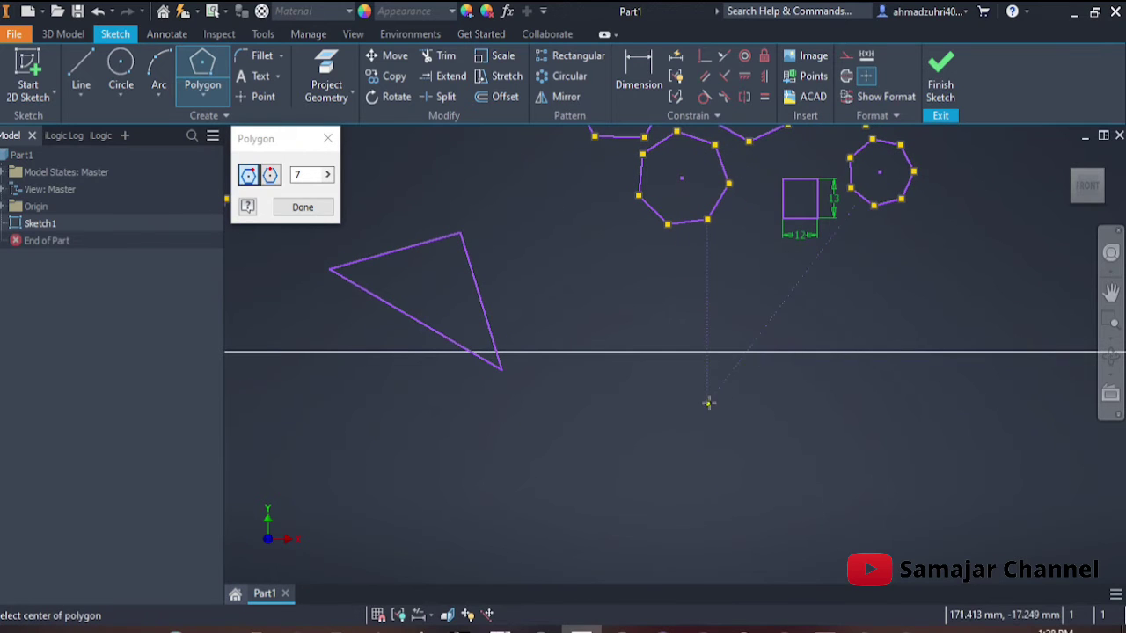
{"action": "left_click", "coordinate": [708, 402]}
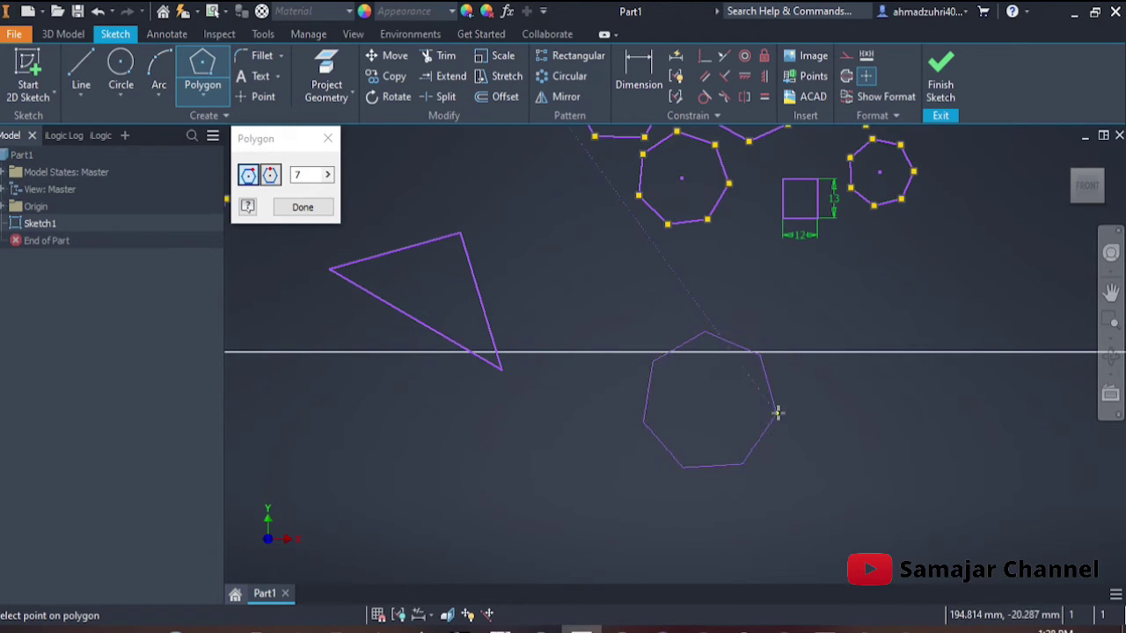
{"action": "key", "text": "Escape"}
Draw a small inscribed 7-sided polygon with sides of about 2.6 mm across the horizontal axis, with one vertex straight above its center.
{"action": "scroll", "coordinate": [535, 446], "scroll_direction": "up", "scroll_amount": 4}
{"action": "scroll", "coordinate": [554, 435], "scroll_direction": "down", "scroll_amount": 6}
{"action": "scroll", "coordinate": [642, 203], "scroll_direction": "down", "scroll_amount": 3}
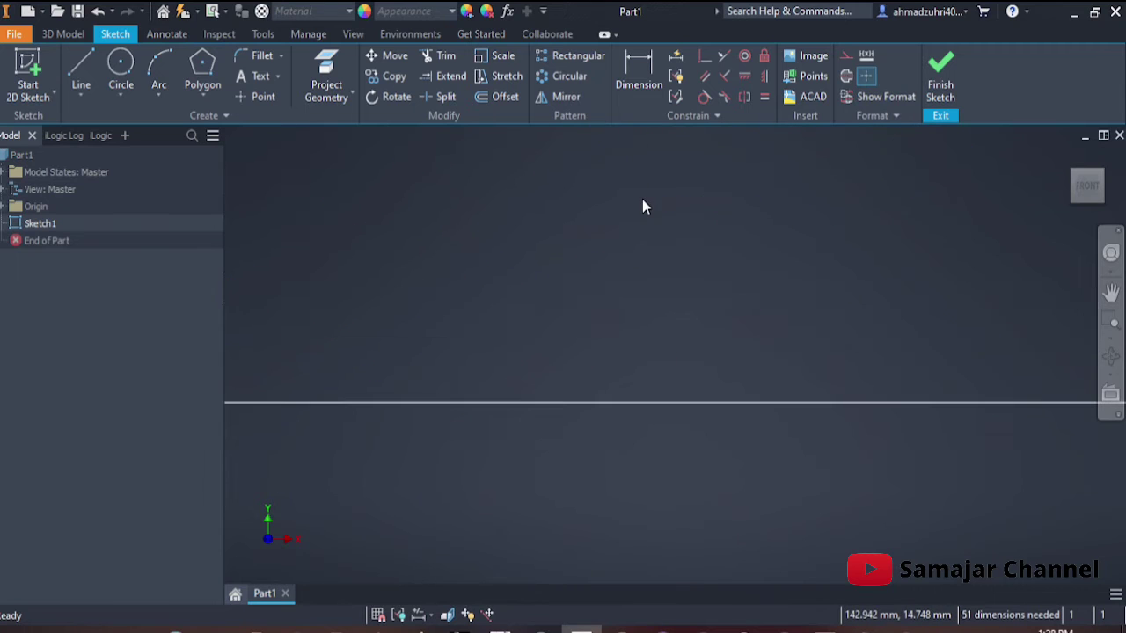
{"action": "middle_click_drag", "start_coordinate": [642, 211], "coordinate": [631, 295]}
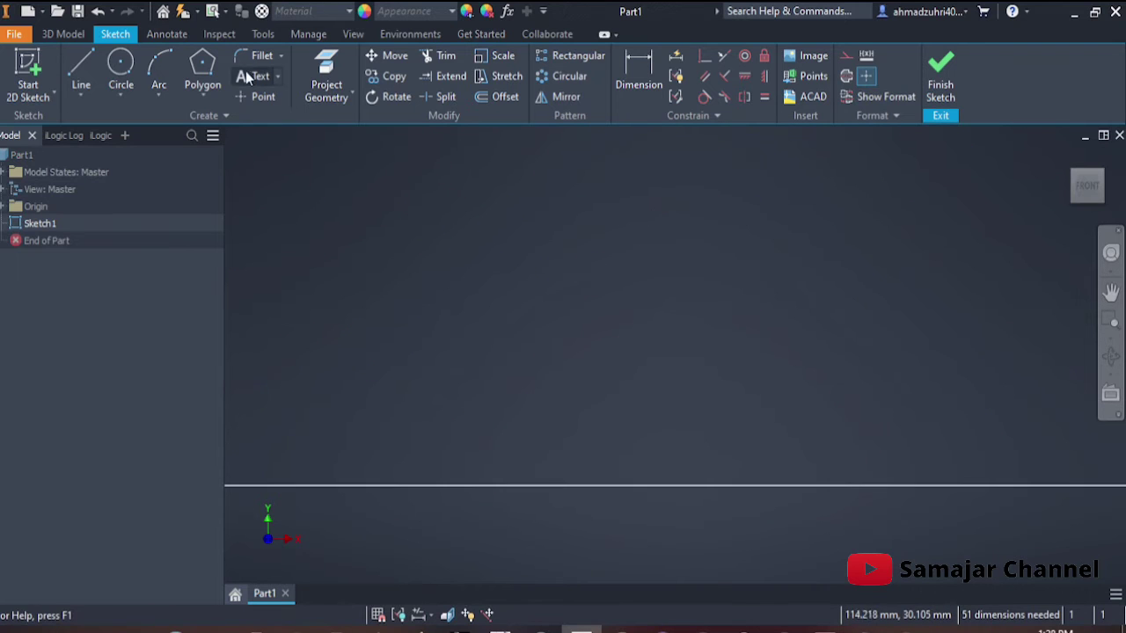
{"action": "left_click", "coordinate": [602, 466]}
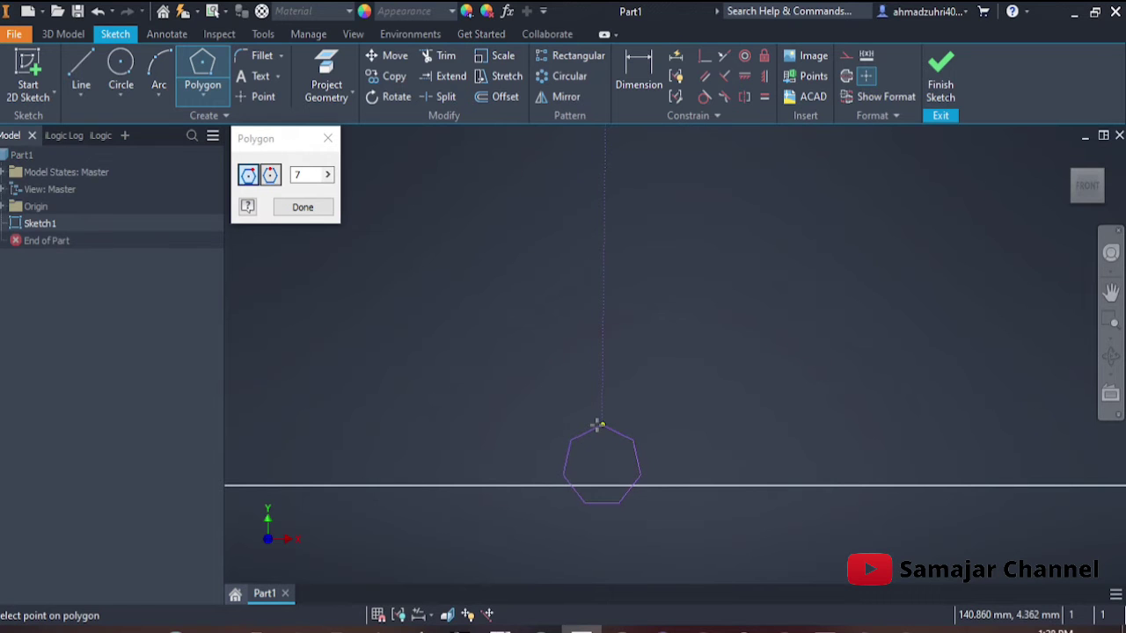
{"action": "left_click", "coordinate": [600, 426]}
{"action": "scroll", "coordinate": [732, 440], "scroll_direction": "up", "scroll_amount": 5}
{"action": "middle_click_drag", "start_coordinate": [724, 434], "coordinate": [918, 246]}
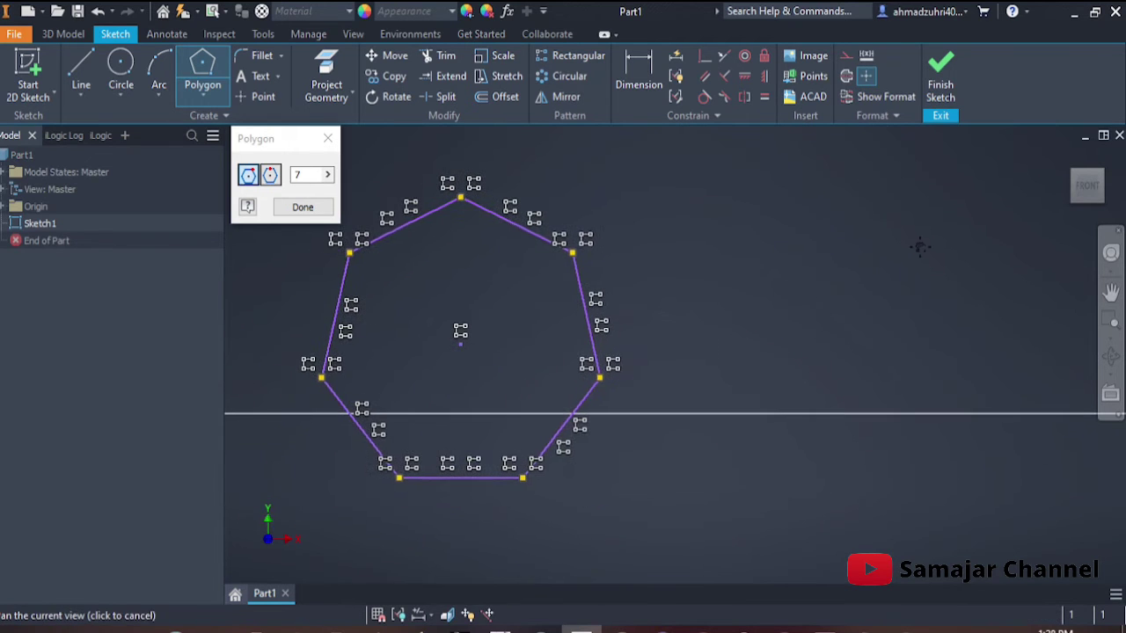
Dimension the bottom side of the small heptagon on the horizontal axis to 4 mm.
{"action": "left_click", "coordinate": [651, 81]}
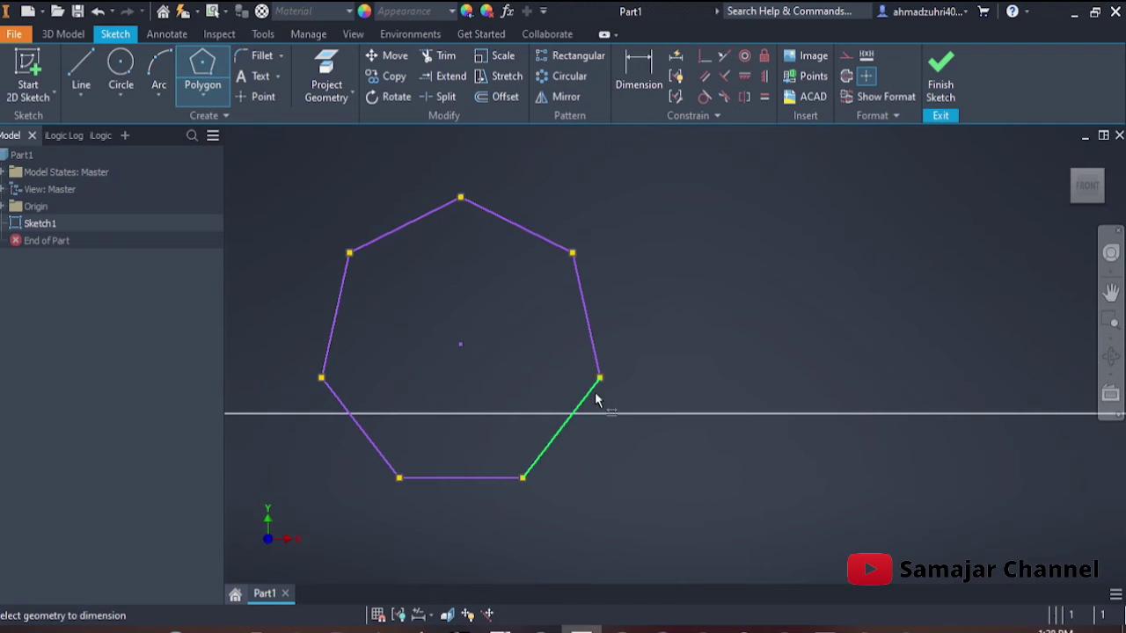
{"action": "left_click", "coordinate": [477, 480]}
{"action": "left_click", "coordinate": [471, 532]}
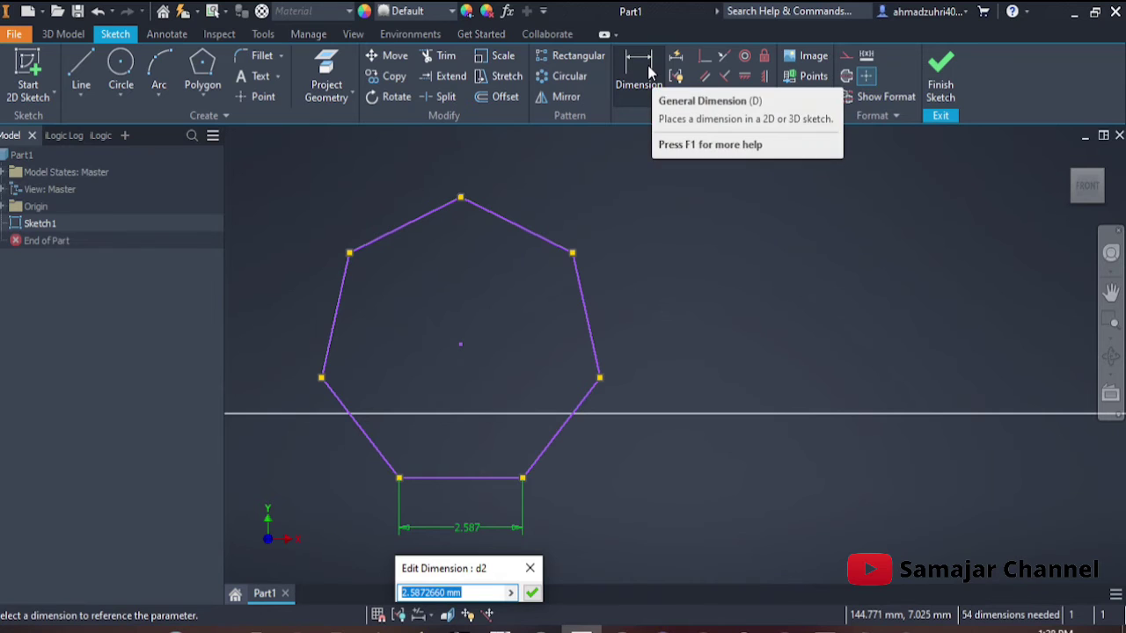
{"action": "type", "text": "4"}
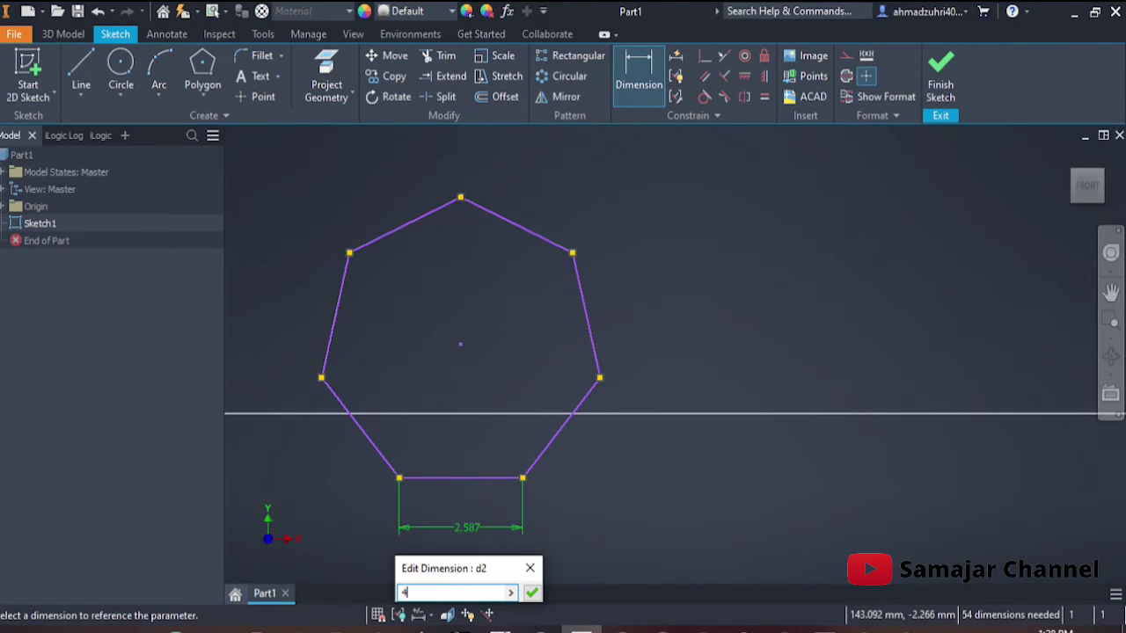
{"action": "key", "text": "Return"}
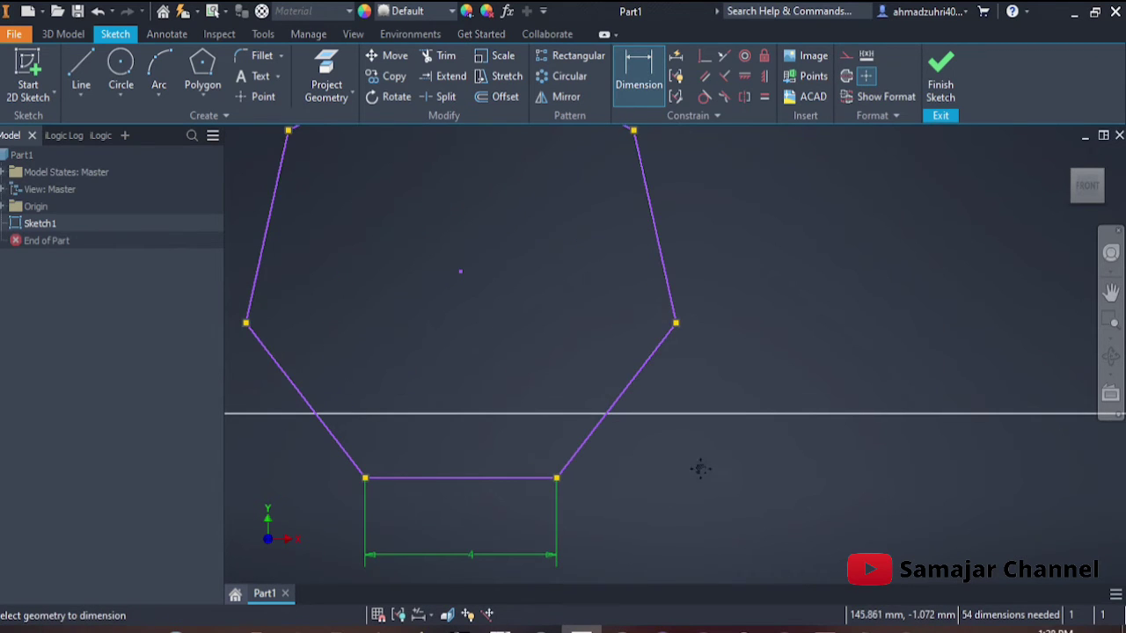
{"action": "middle_click_drag", "start_coordinate": [700, 469], "coordinate": [700, 510]}
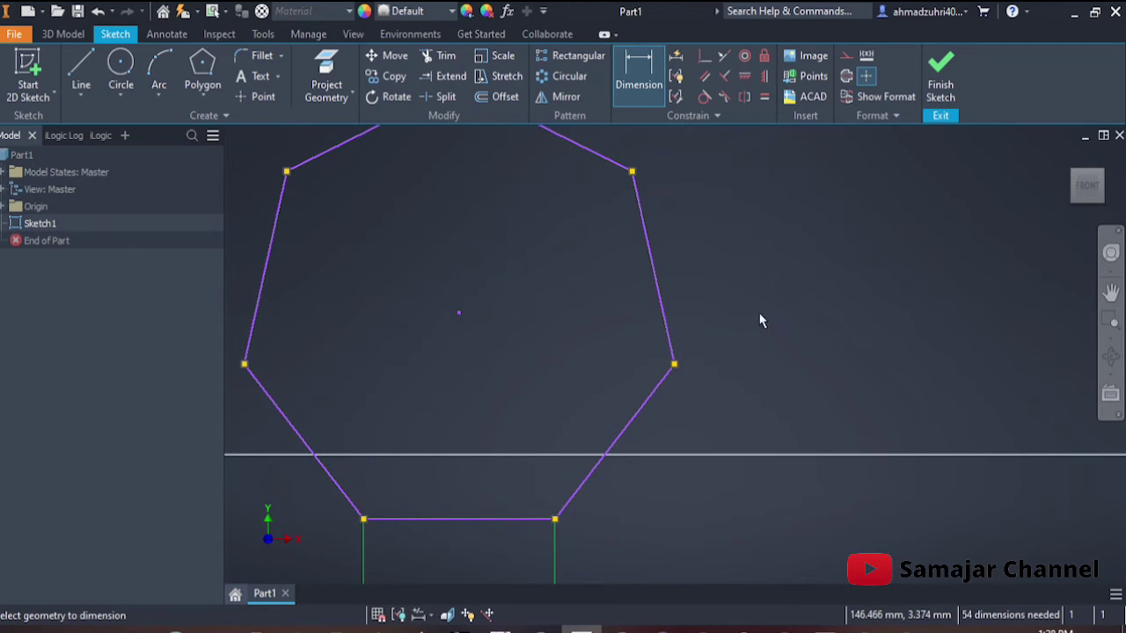
Draw an inscribed 7-sided polygon above the horizontal axis, right of the 4 mm heptagon, with sides of about 1.8 mm and a vertical left side.
{"action": "middle_click_drag", "start_coordinate": [762, 321], "coordinate": [672, 395]}
{"action": "left_click", "coordinate": [202, 70]}
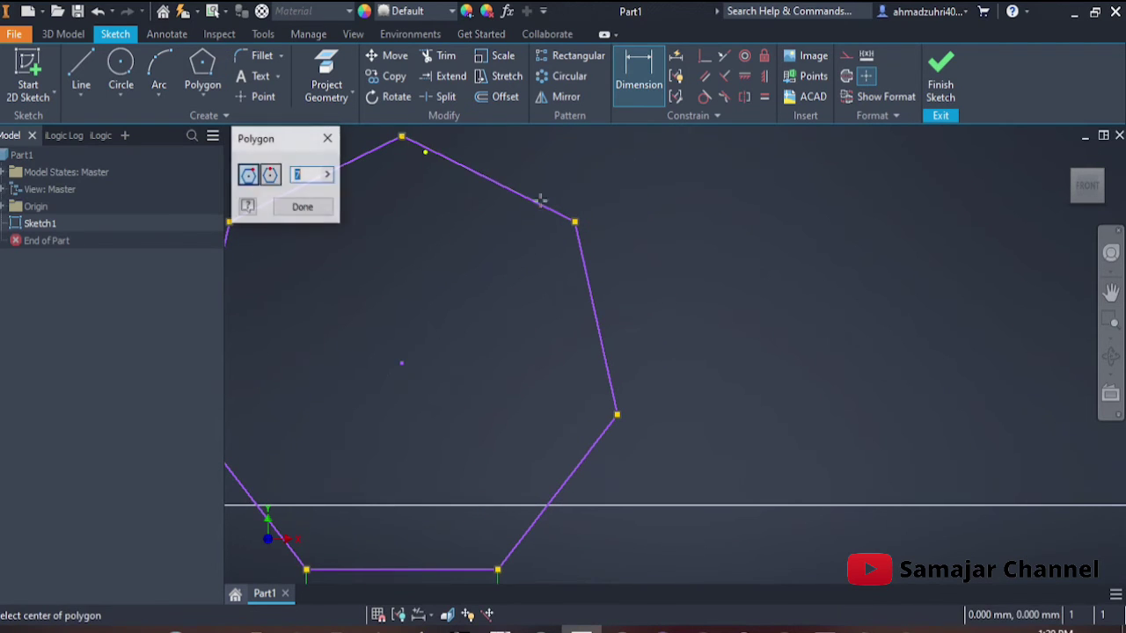
{"action": "middle_click_drag", "start_coordinate": [937, 427], "coordinate": [678, 421]}
{"action": "left_click", "coordinate": [721, 273]}
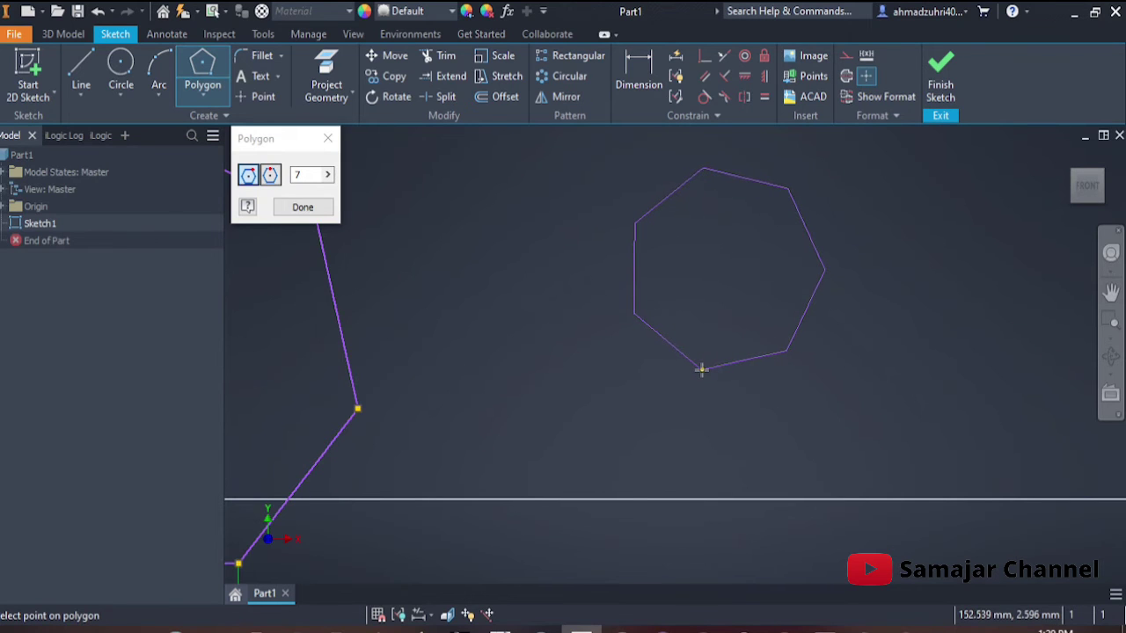
{"action": "left_click", "coordinate": [702, 369]}
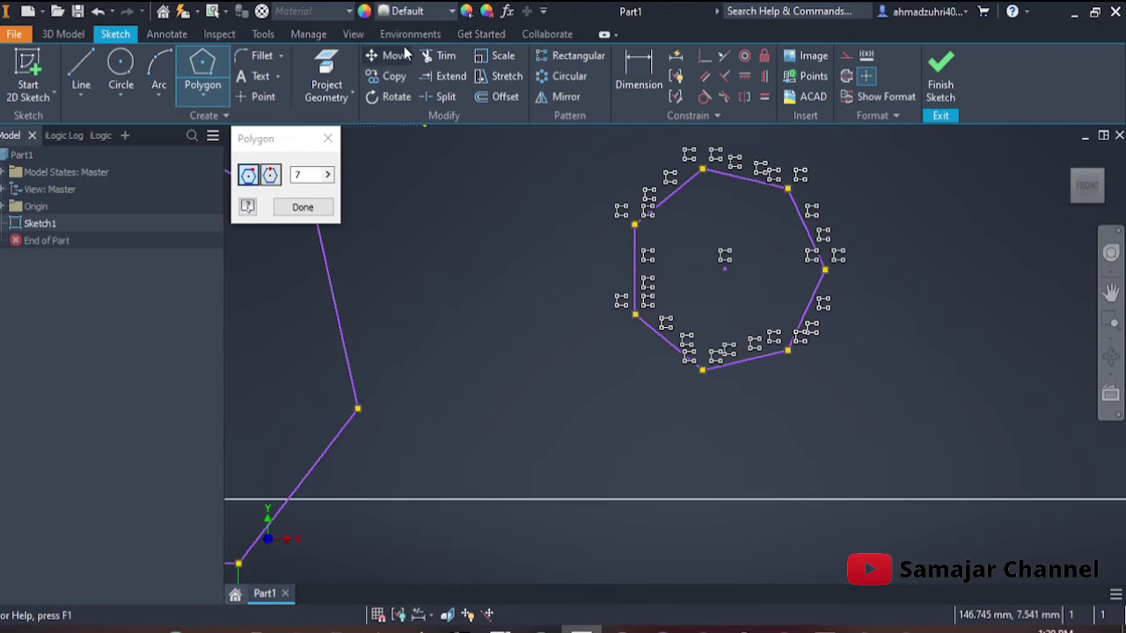
Dimension the vertical left side of the new heptagon to 2 mm.
{"action": "left_click", "coordinate": [639, 74]}
{"action": "left_click", "coordinate": [642, 277]}
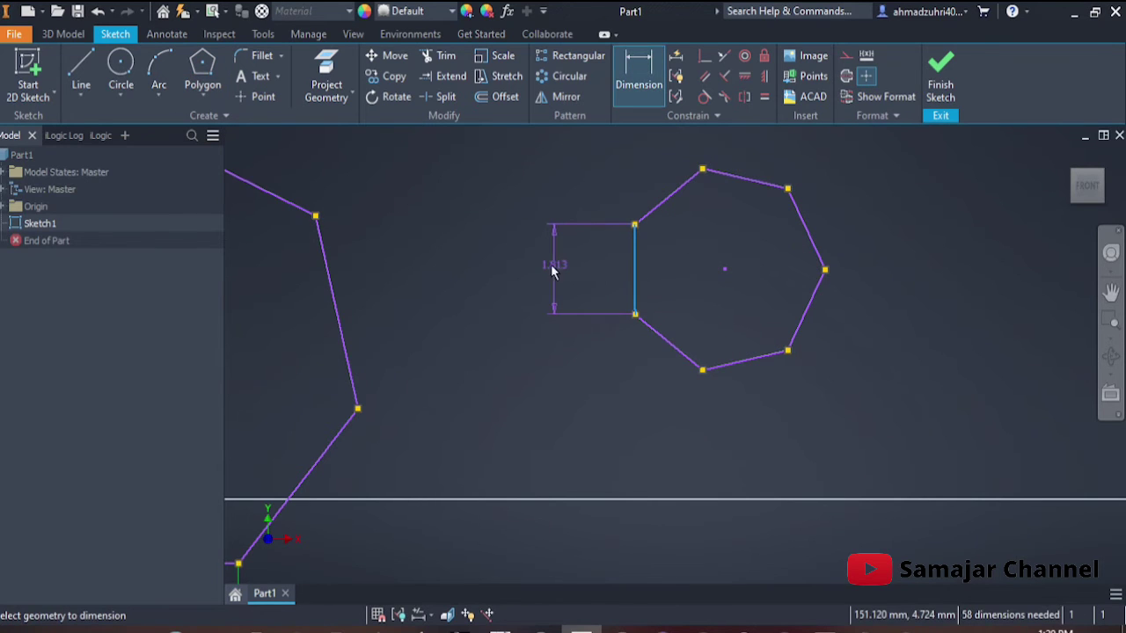
{"action": "left_click", "coordinate": [550, 274]}
{"action": "type", "text": "2"}
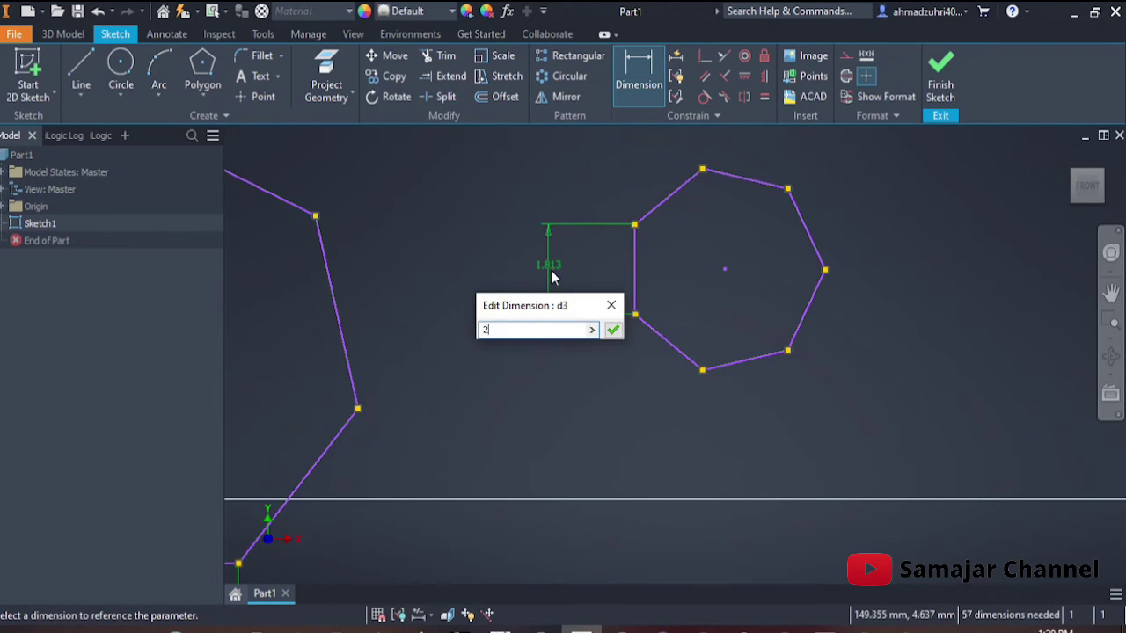
{"action": "left_click", "coordinate": [621, 338]}
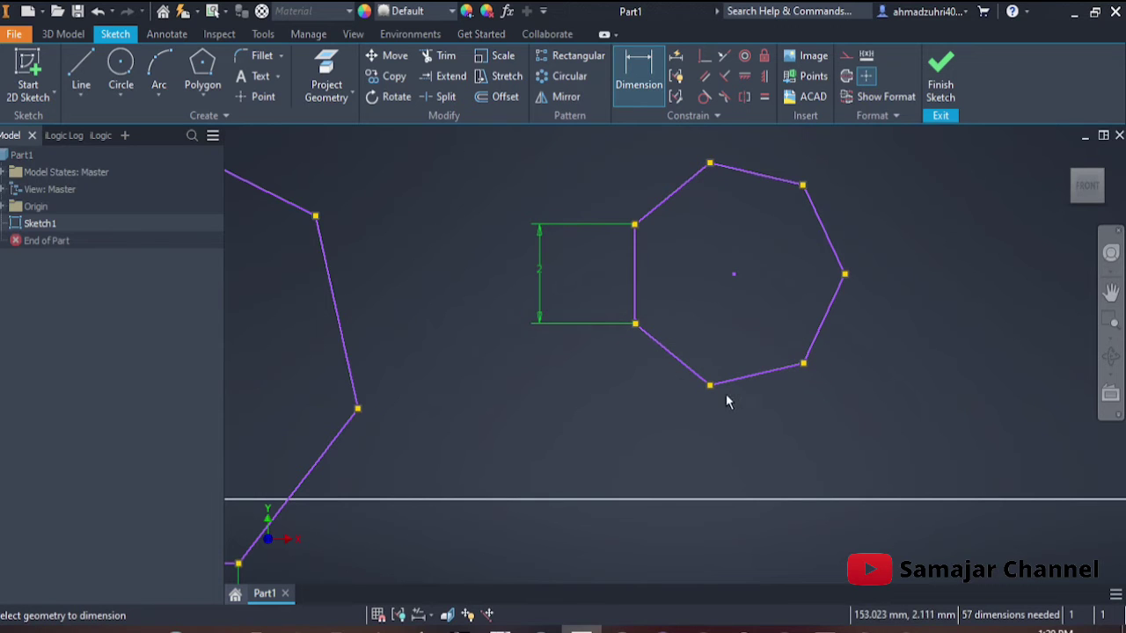
Draw another inscribed 7-sided polygon centered near the horizontal axis, below and to the right of the 2 mm heptagon, with one vertex pointing down.
{"action": "middle_click_drag", "start_coordinate": [760, 428], "coordinate": [736, 367]}
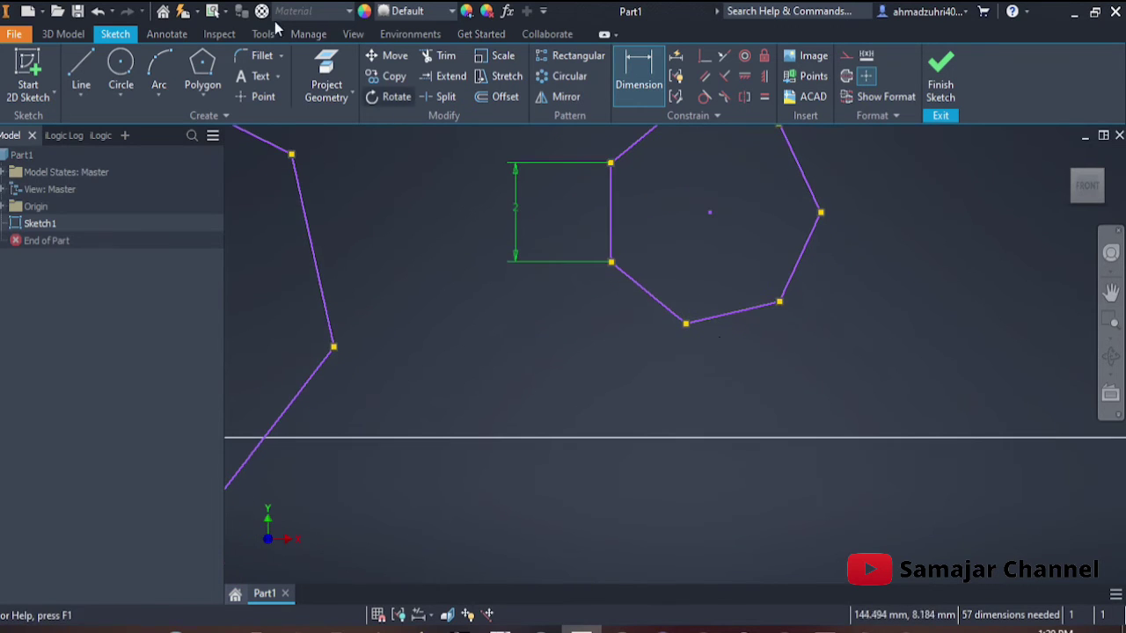
{"action": "left_click", "coordinate": [202, 74]}
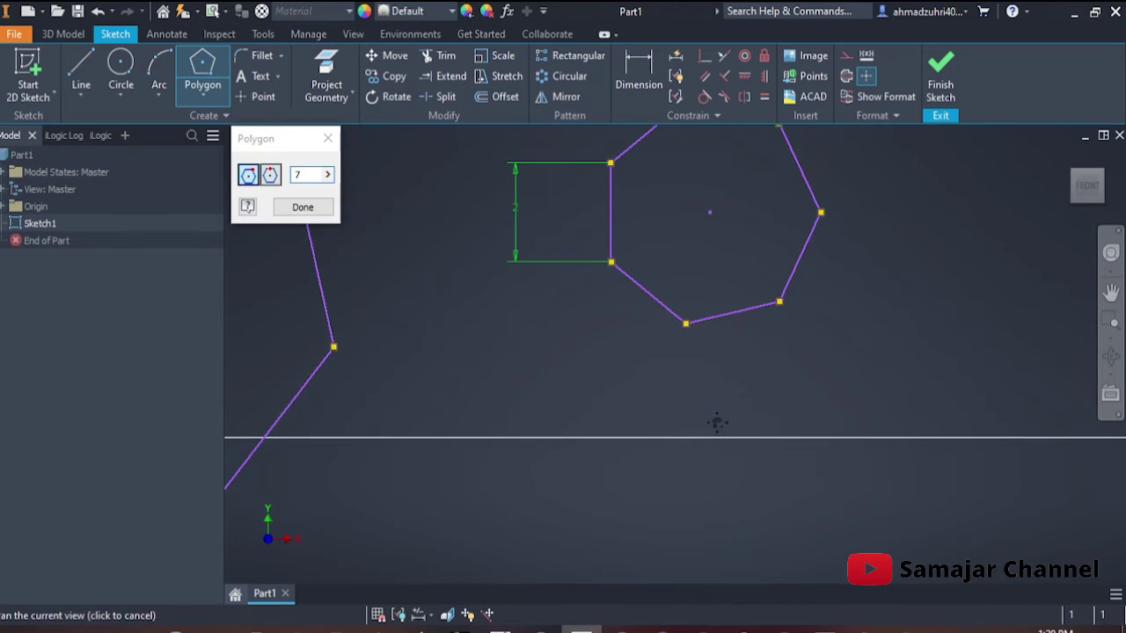
{"action": "left_click", "coordinate": [814, 440]}
{"action": "left_click", "coordinate": [921, 423]}
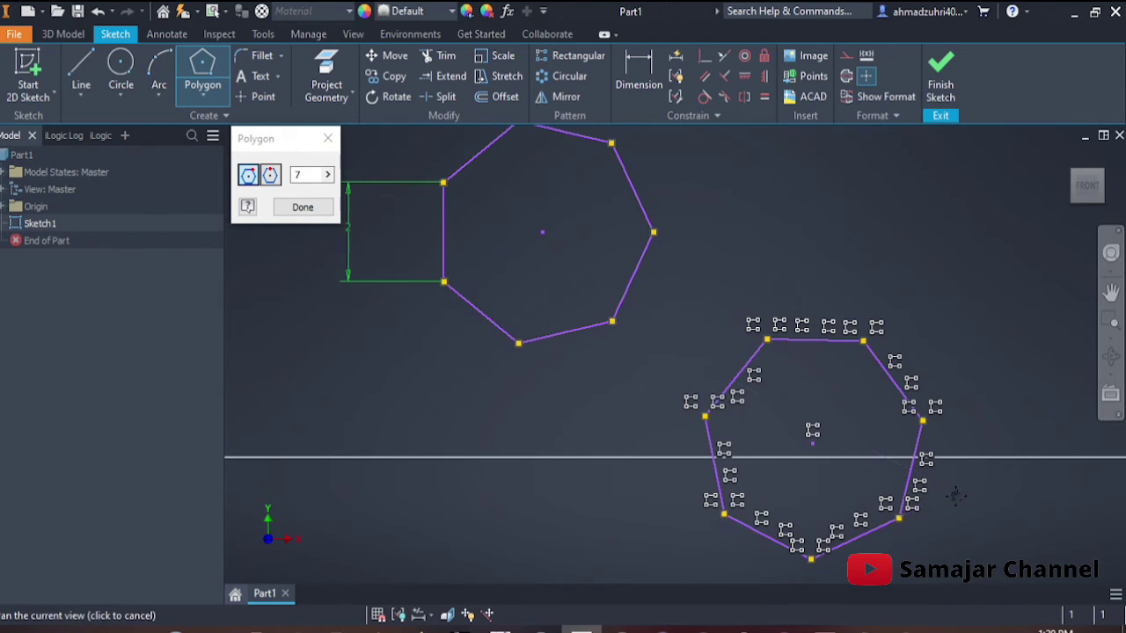
Add a vertical dimension to the slanted right side of the heptagon that crosses the horizontal axis, keeping its drawn size.
{"action": "middle_click_drag", "start_coordinate": [922, 452], "coordinate": [835, 404]}
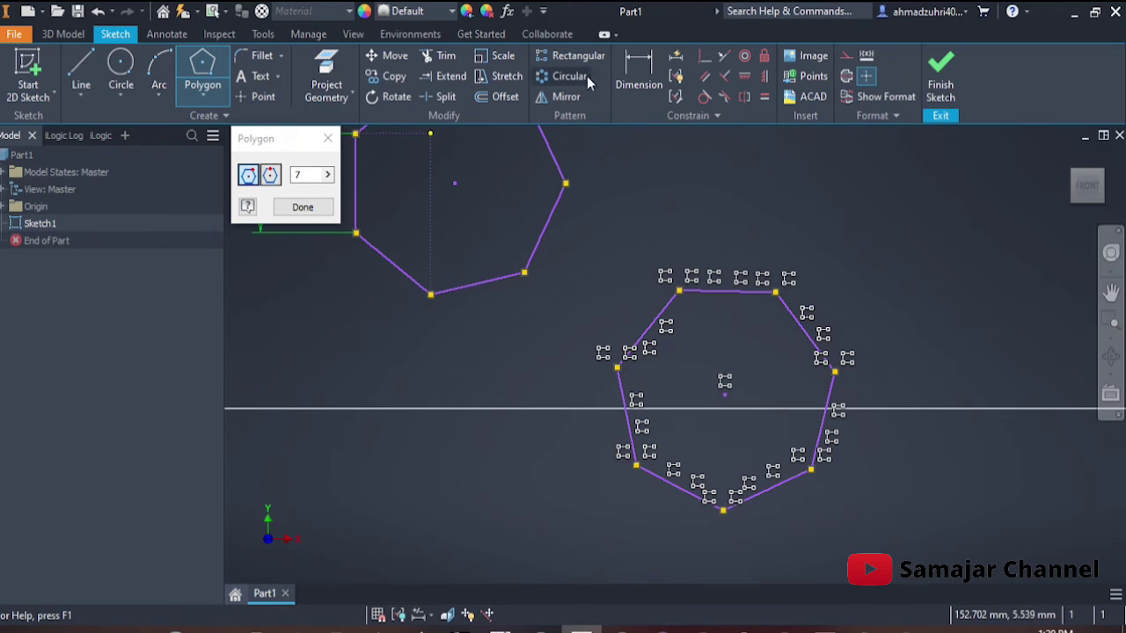
{"action": "left_click", "coordinate": [633, 79]}
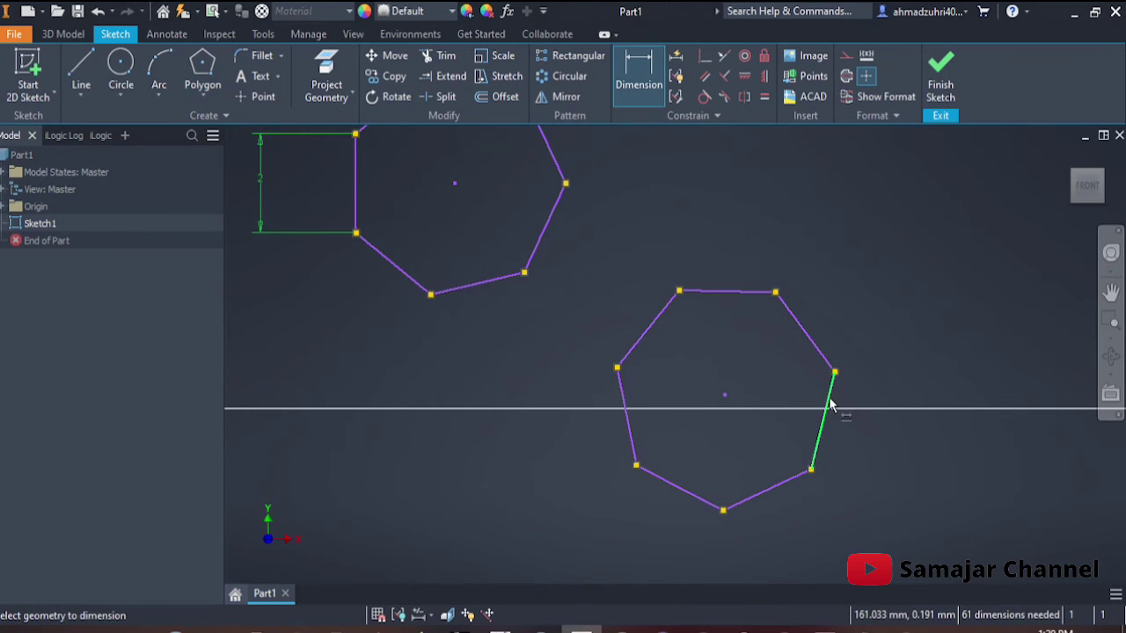
{"action": "left_click", "coordinate": [942, 382]}
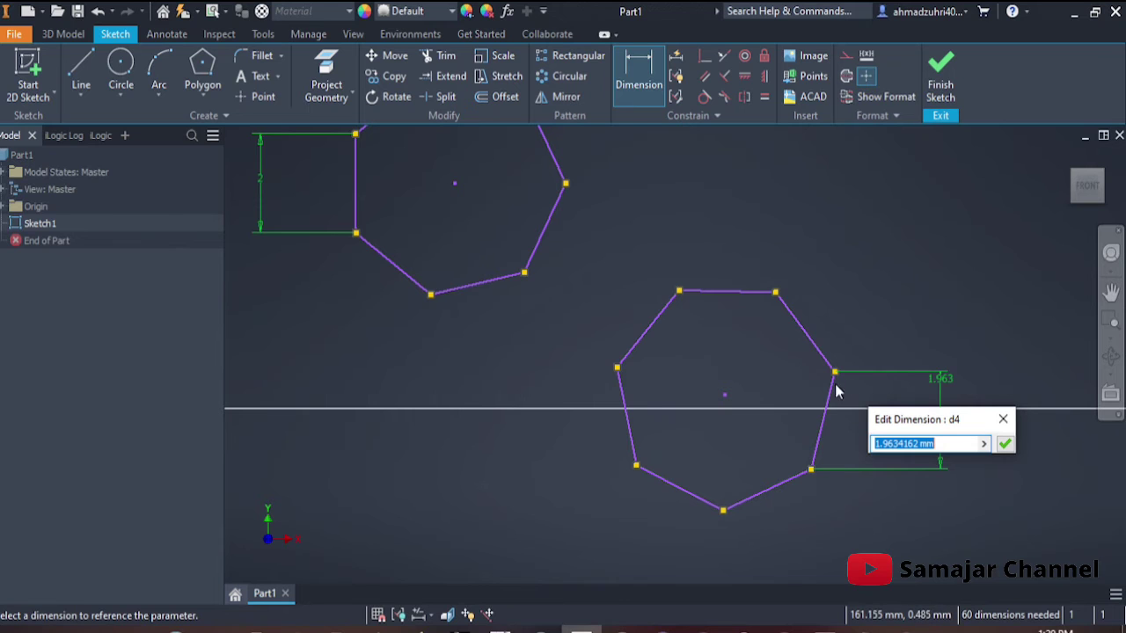
Draw a vertical line from the heptagon's right vertex down to the level of its lower-right vertex.
{"action": "left_click", "coordinate": [84, 71]}
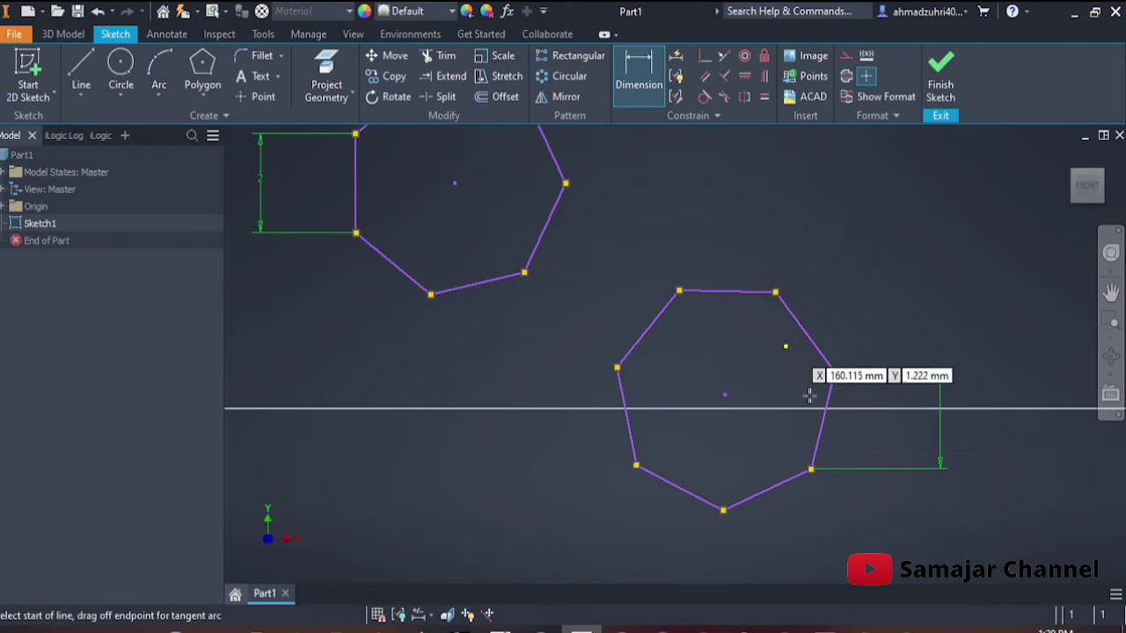
{"action": "middle_click_drag", "start_coordinate": [799, 428], "coordinate": [635, 442]}
{"action": "left_click", "coordinate": [671, 385]}
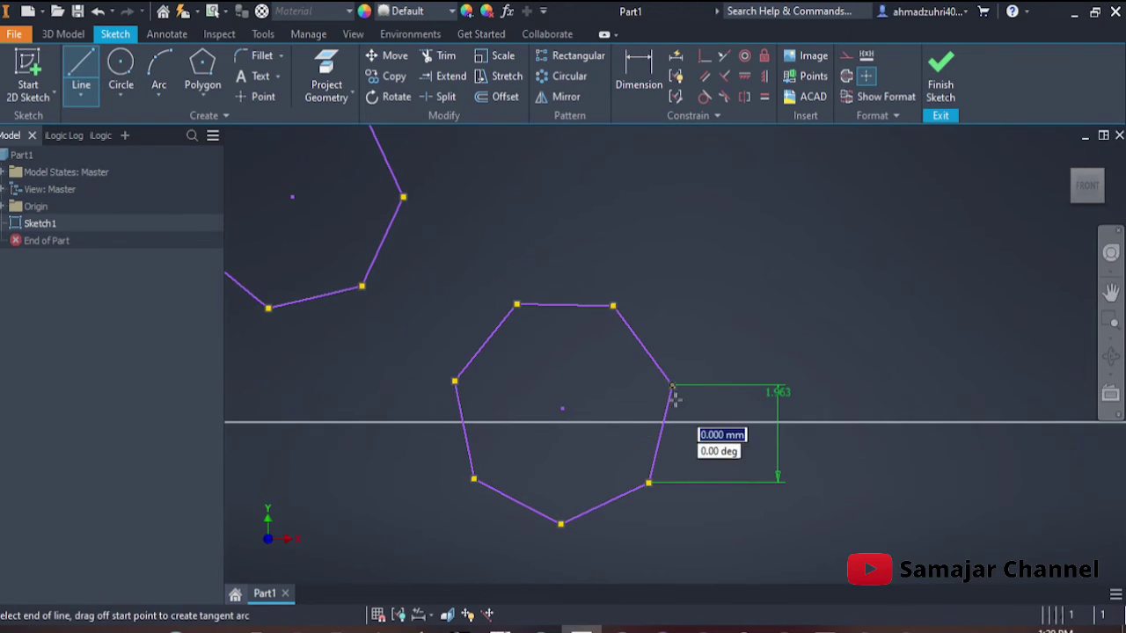
{"action": "left_click", "coordinate": [672, 483]}
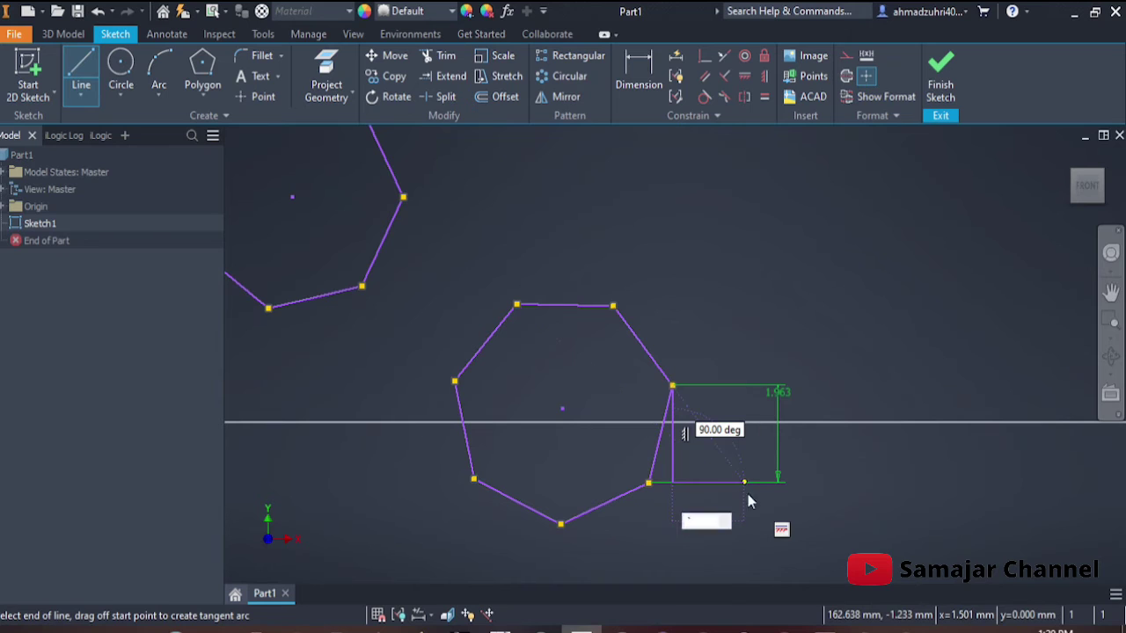
Dimension the length of the vertical line beside the heptagon, keeping its drawn size.
{"action": "left_click", "coordinate": [626, 88]}
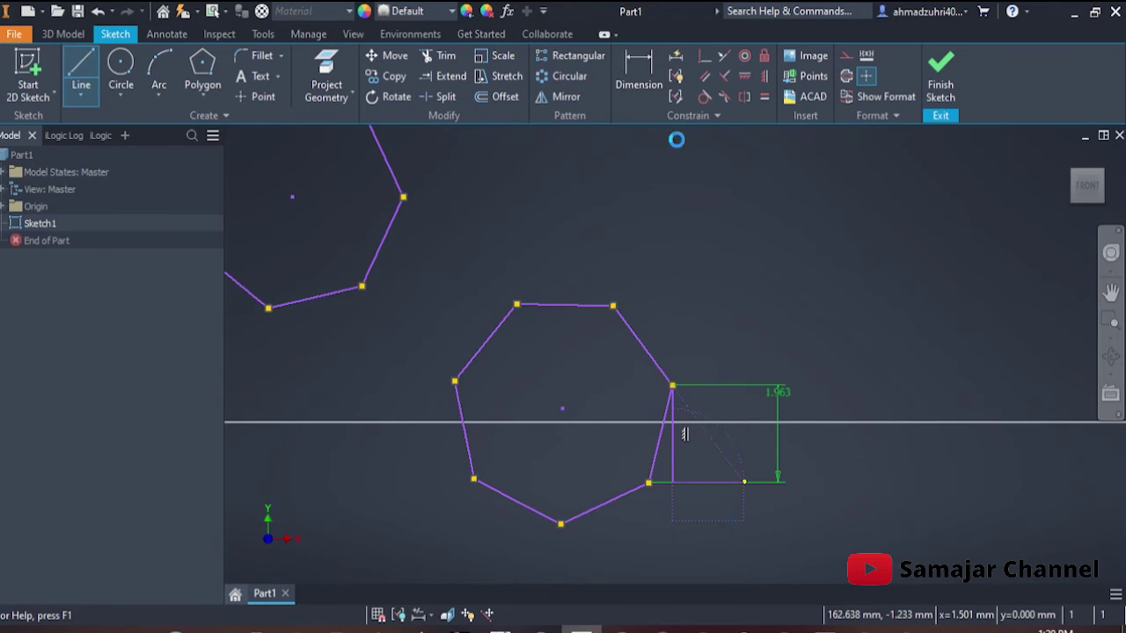
{"action": "left_click", "coordinate": [672, 440]}
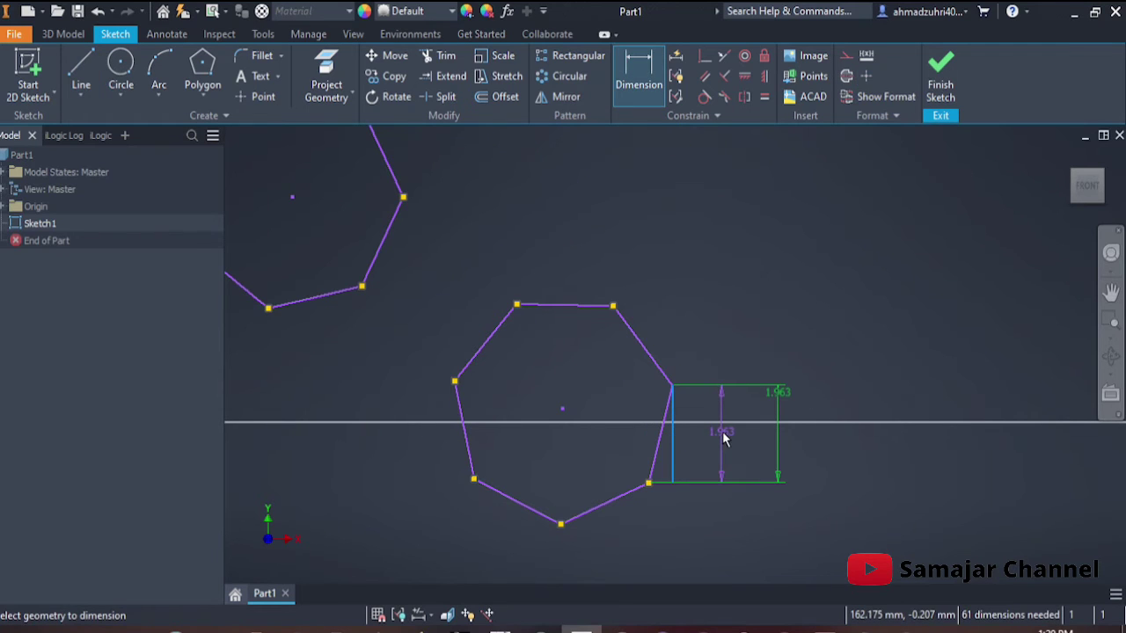
{"action": "left_click", "coordinate": [723, 438]}
{"action": "key", "text": "Return"}
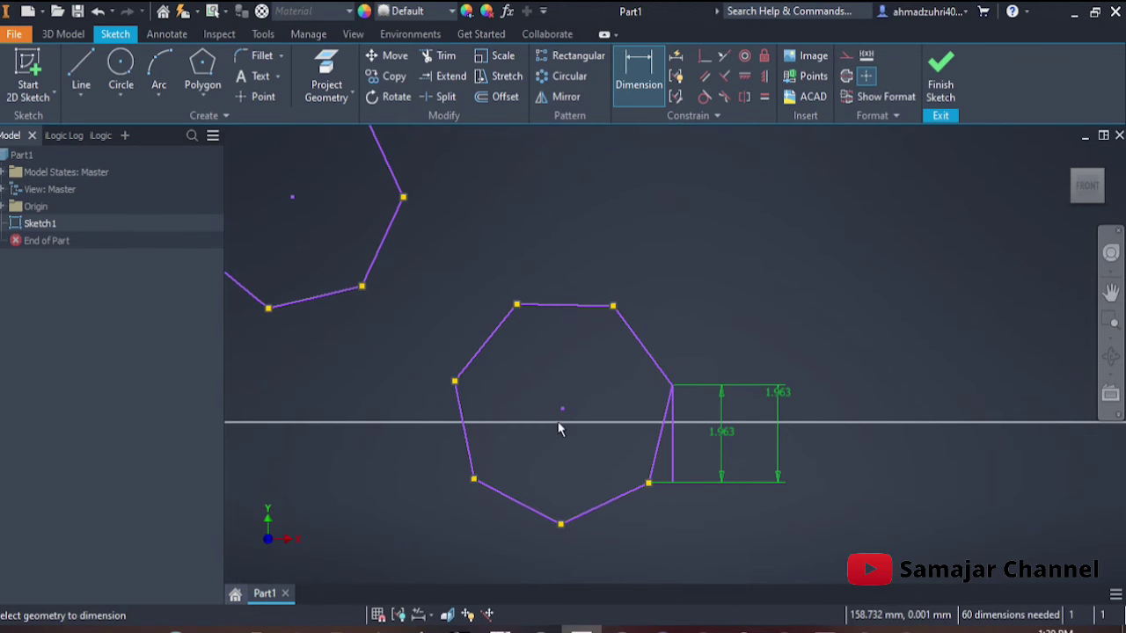
Try a line going straight down from the heptagon's bottom vertex at an angle of 90 degrees, and undo it.
{"action": "left_click", "coordinate": [82, 70]}
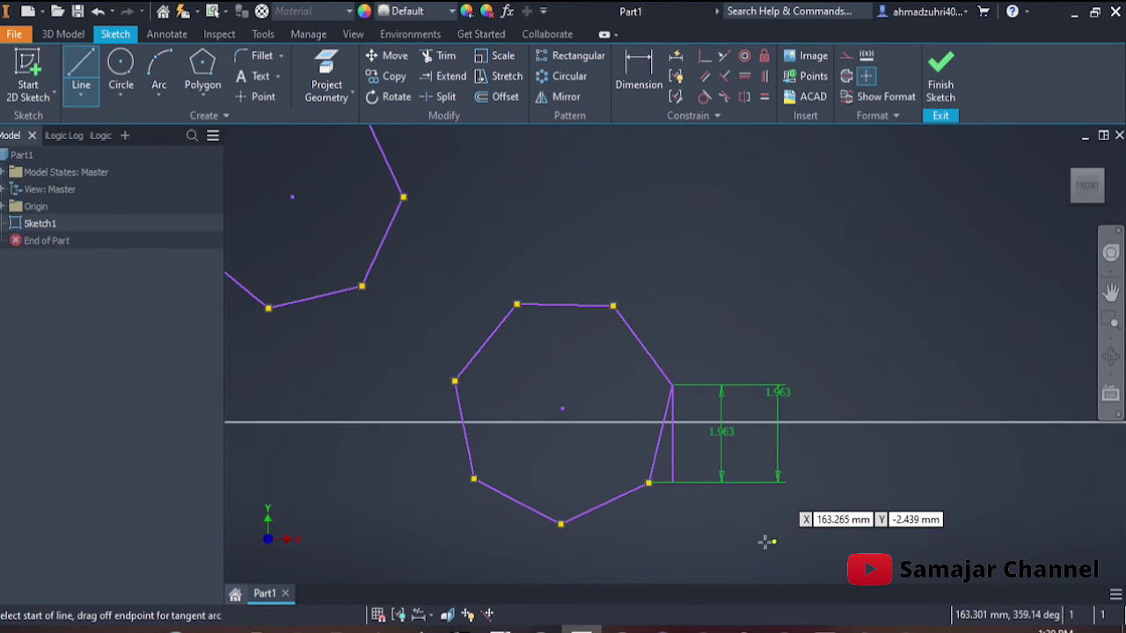
{"action": "middle_click_drag", "start_coordinate": [726, 549], "coordinate": [761, 428]}
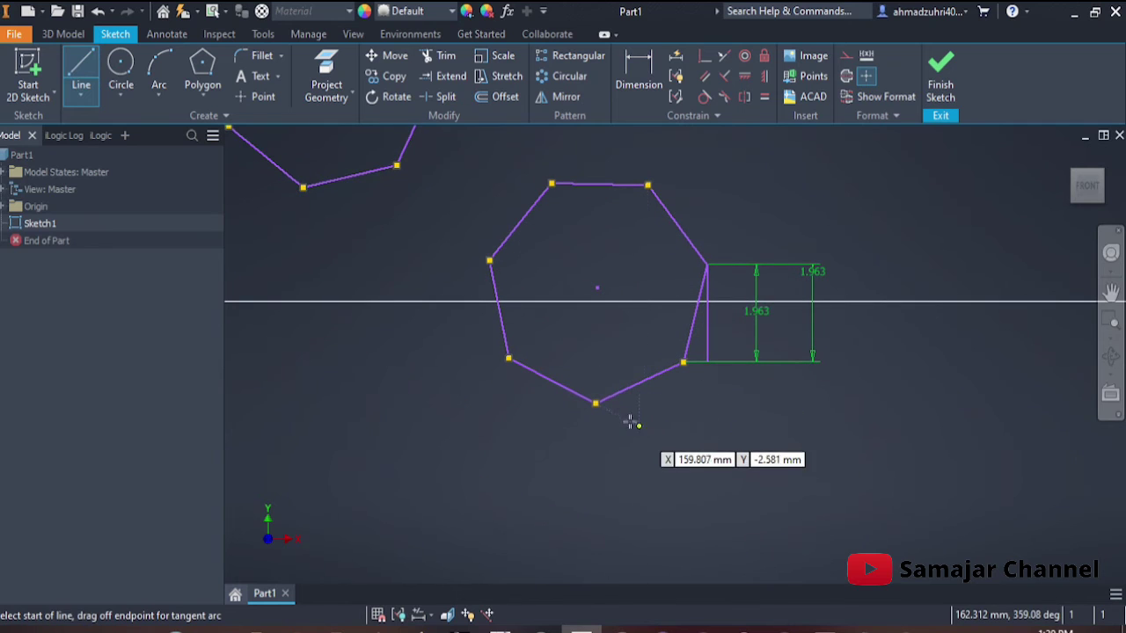
{"action": "left_click", "coordinate": [595, 403]}
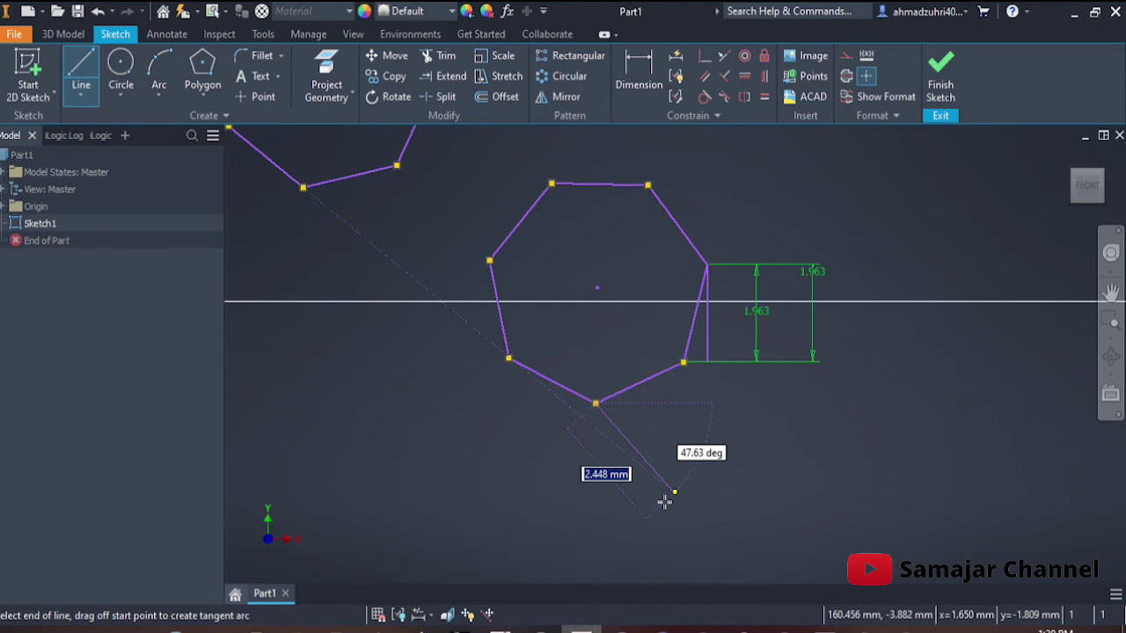
{"action": "key", "text": "Tab"}
{"action": "key", "text": "Tab"}
{"action": "key", "text": "Tab"}
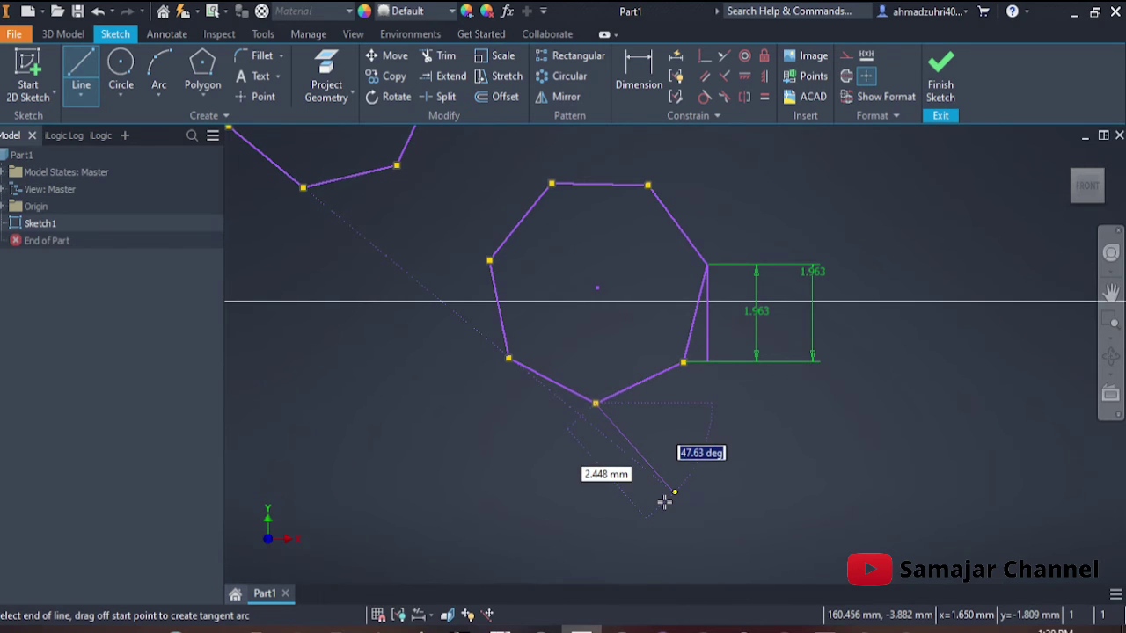
{"action": "type", "text": "9"}
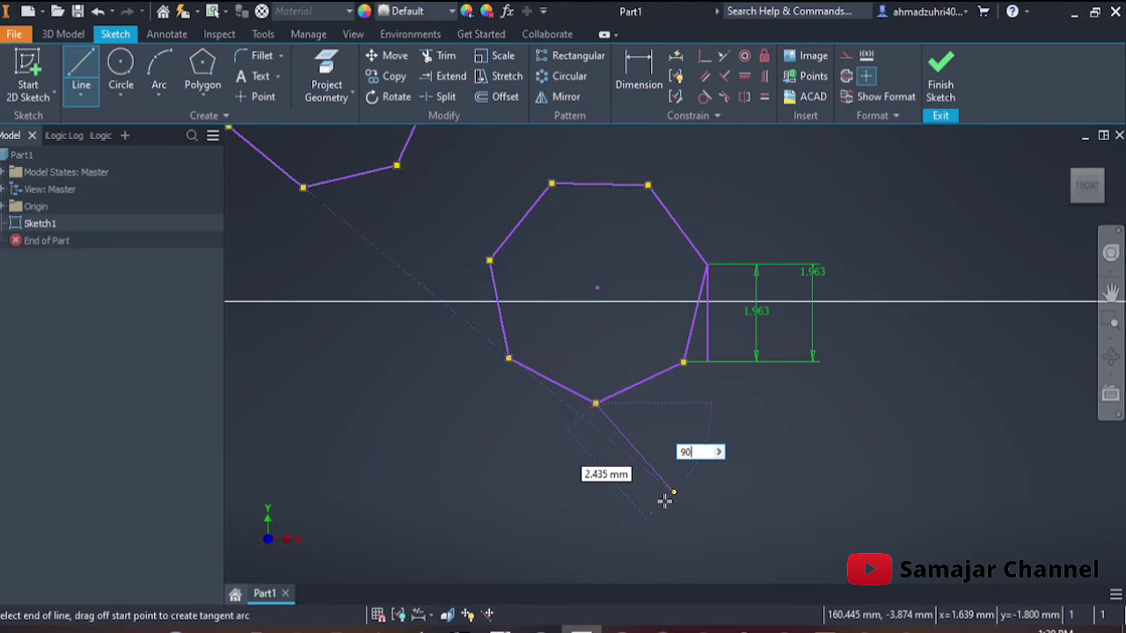
{"action": "type", "text": "0"}
{"action": "key", "text": "Return"}
{"action": "key", "text": "Return"}
{"action": "key", "text": "Escape"}
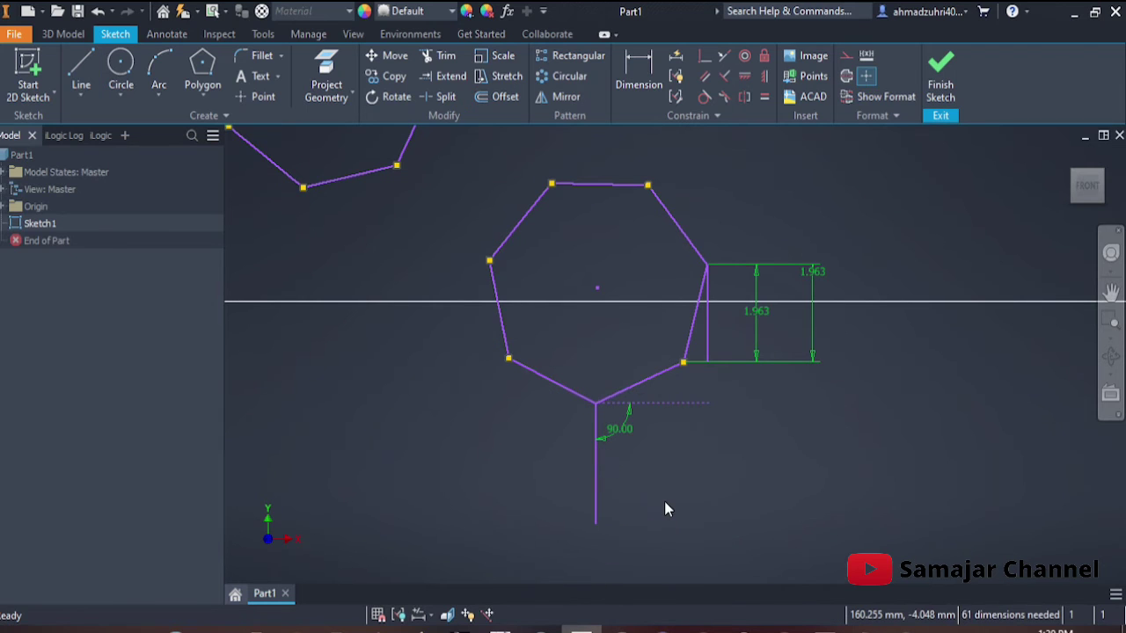
{"action": "key", "text": "ctrl+z"}
Draw two lines slanting down to the right from the heptagon's bottom and lower-right vertices, about 2.5 mm and 2.6 mm long.
{"action": "left_click", "coordinate": [95, 79]}
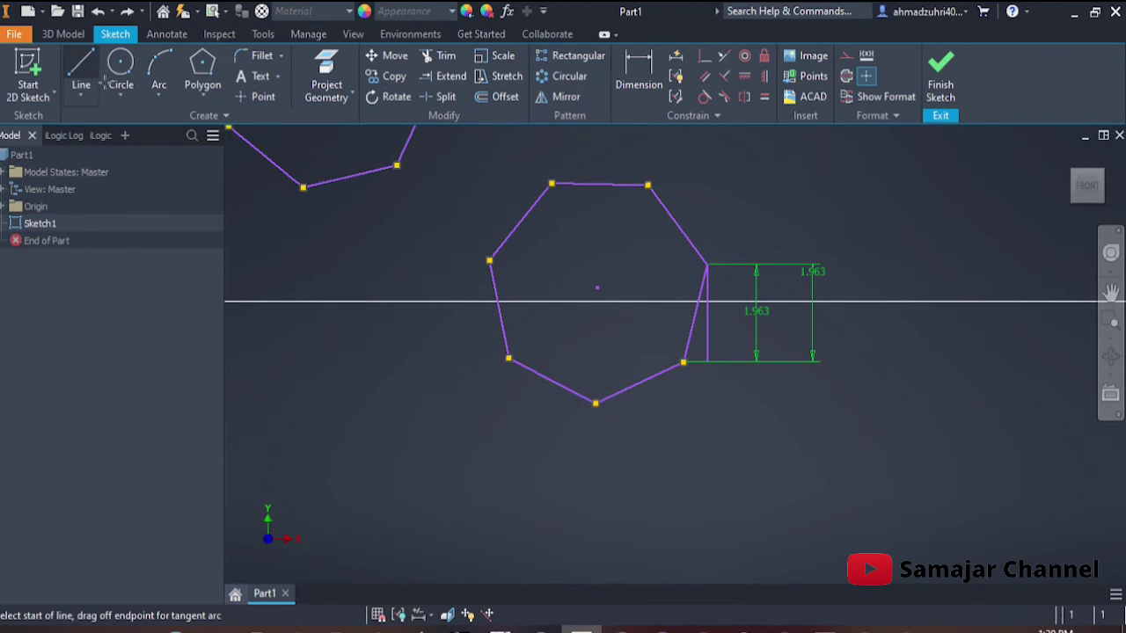
{"action": "left_click", "coordinate": [596, 402]}
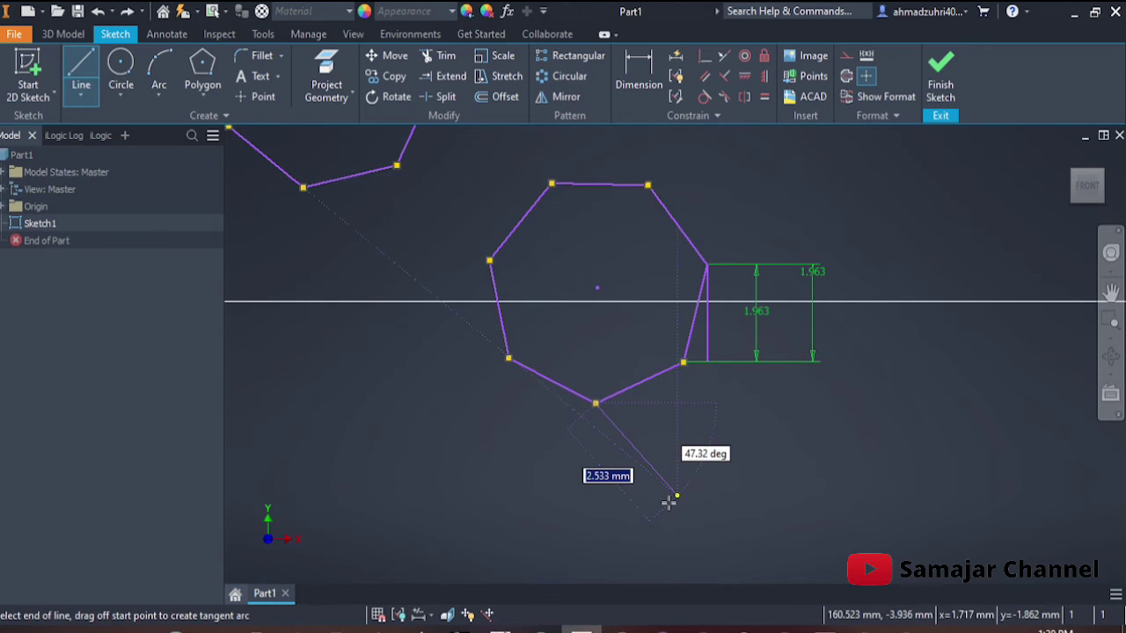
{"action": "left_click", "coordinate": [668, 501]}
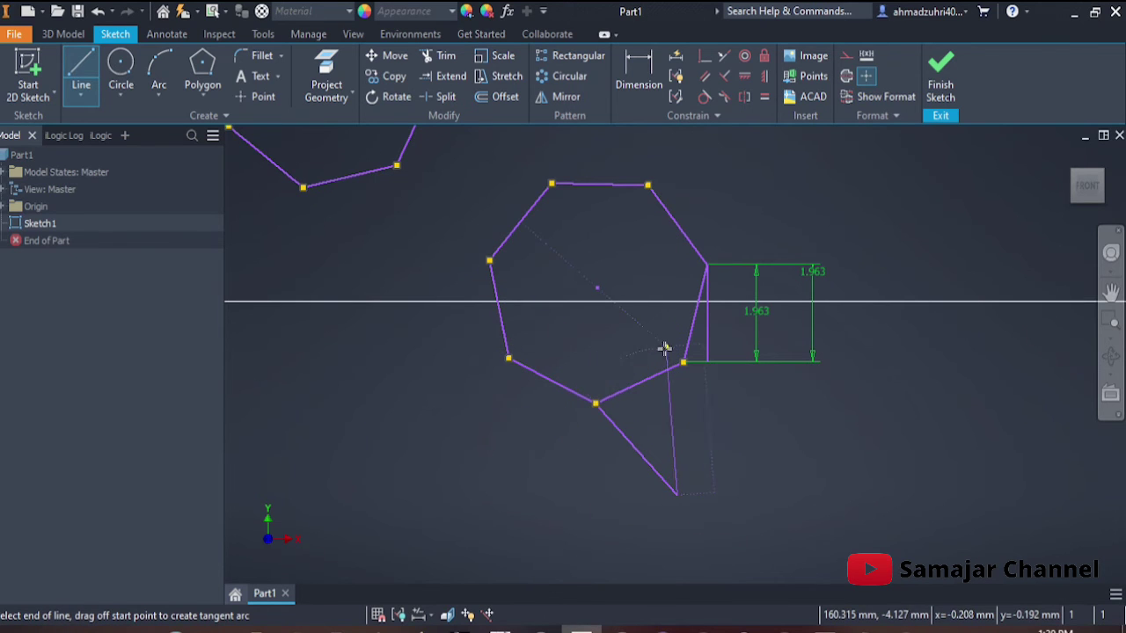
{"action": "key", "text": "Escape"}
{"action": "left_click", "coordinate": [81, 74]}
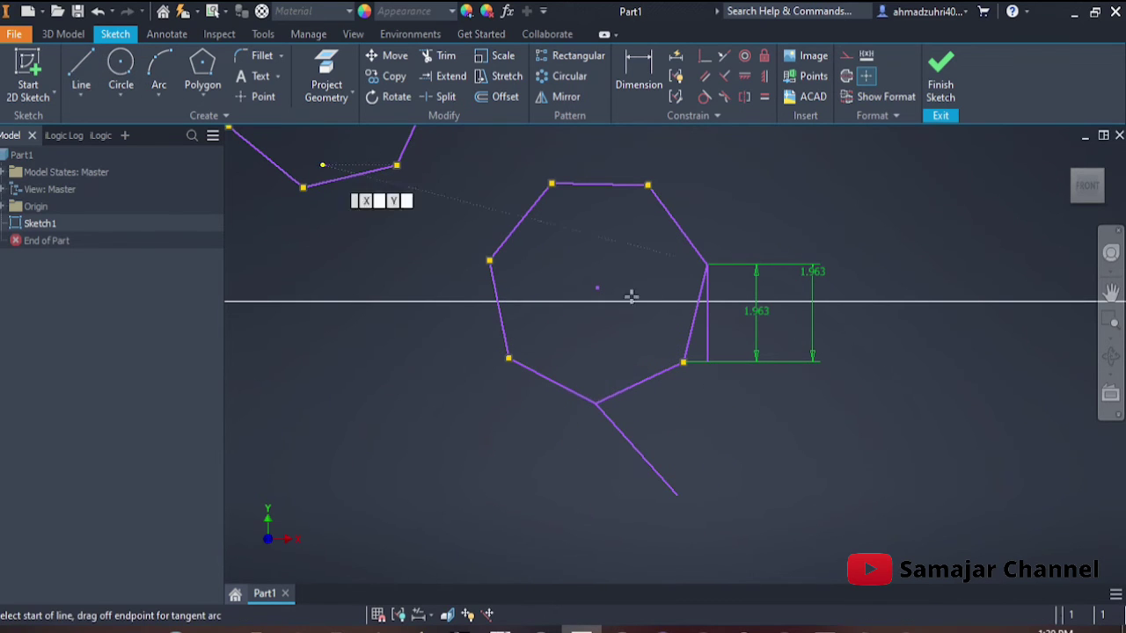
{"action": "left_click", "coordinate": [684, 363]}
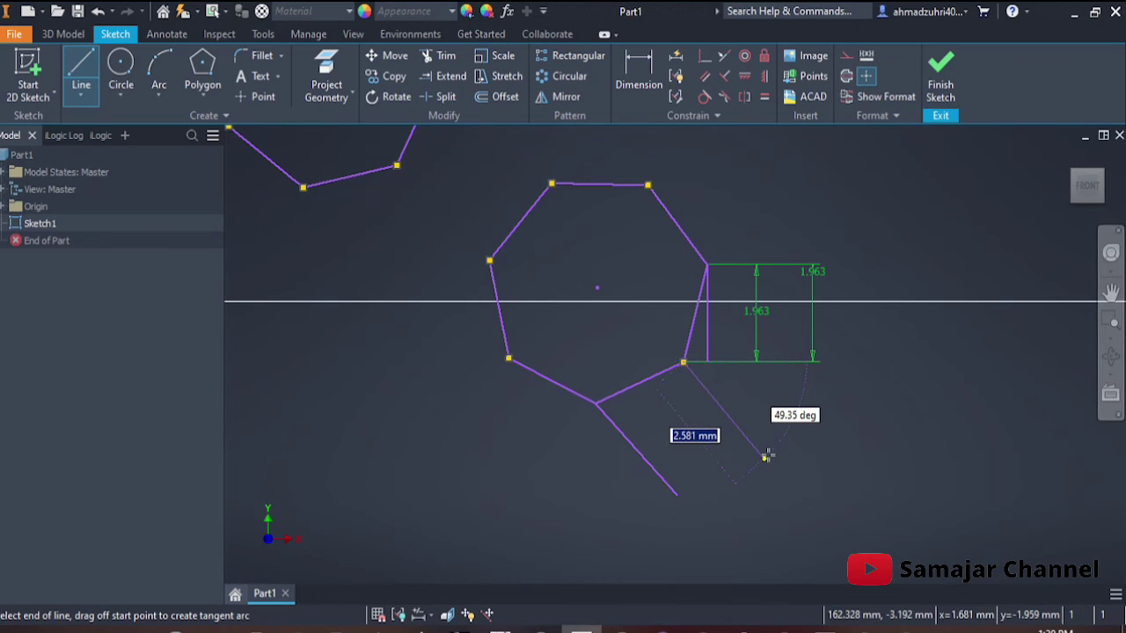
{"action": "left_click", "coordinate": [766, 460]}
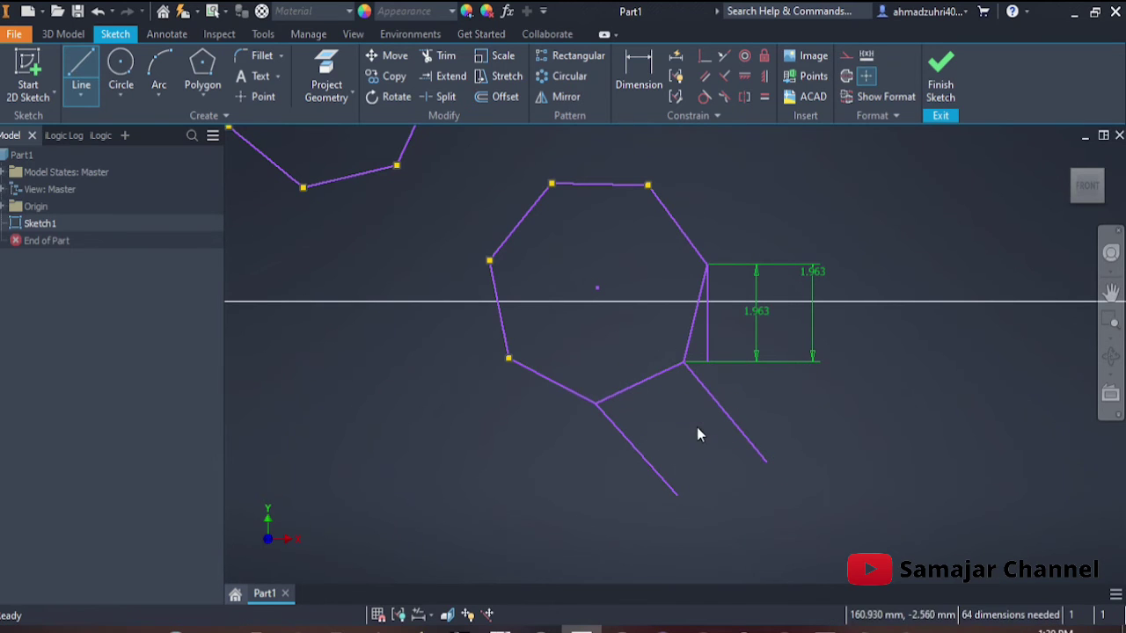
{"action": "key", "text": "Escape"}
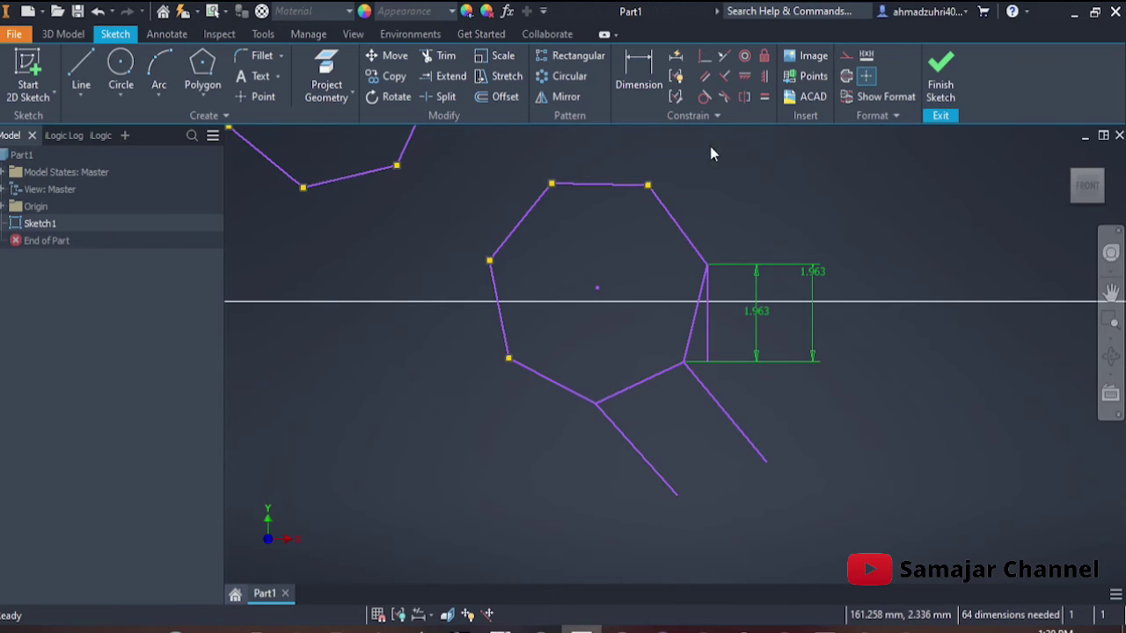
Constrain both slanted lines perpendicular to the heptagon side that joins their starting vertices.
{"action": "left_click", "coordinate": [726, 78]}
{"action": "left_click", "coordinate": [637, 385]}
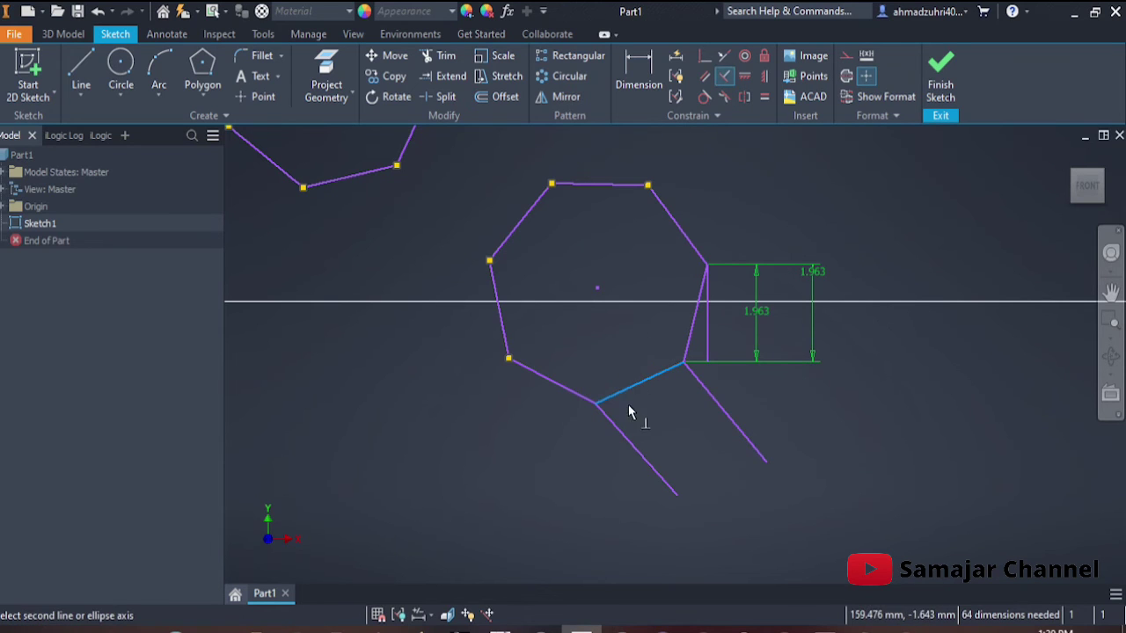
{"action": "left_click", "coordinate": [631, 444]}
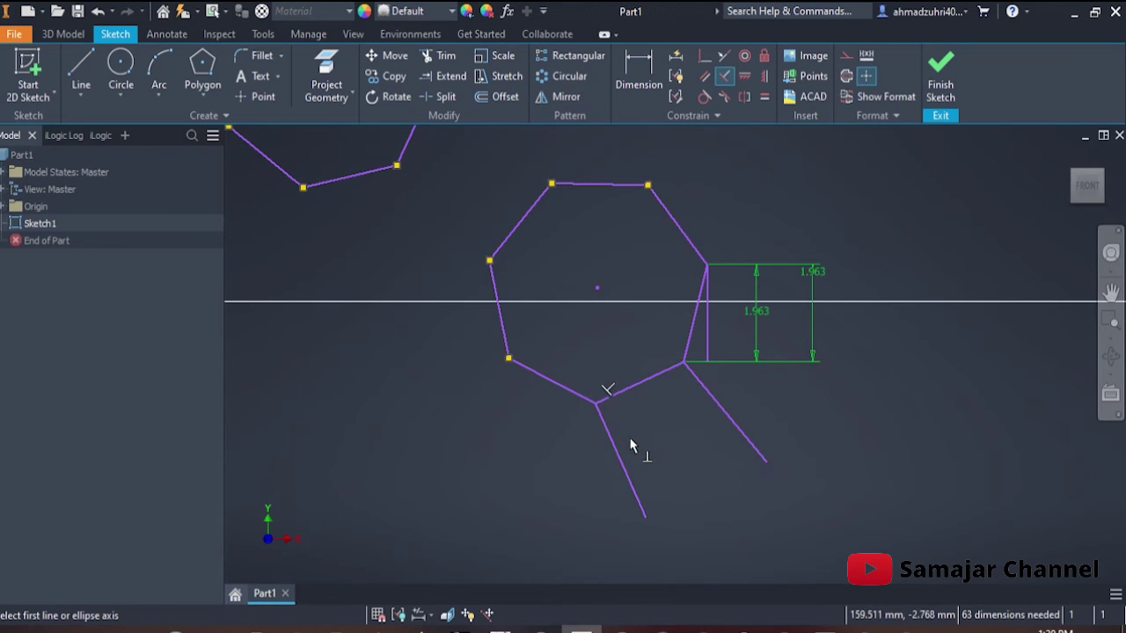
{"action": "left_click", "coordinate": [664, 377]}
{"action": "left_click", "coordinate": [712, 397]}
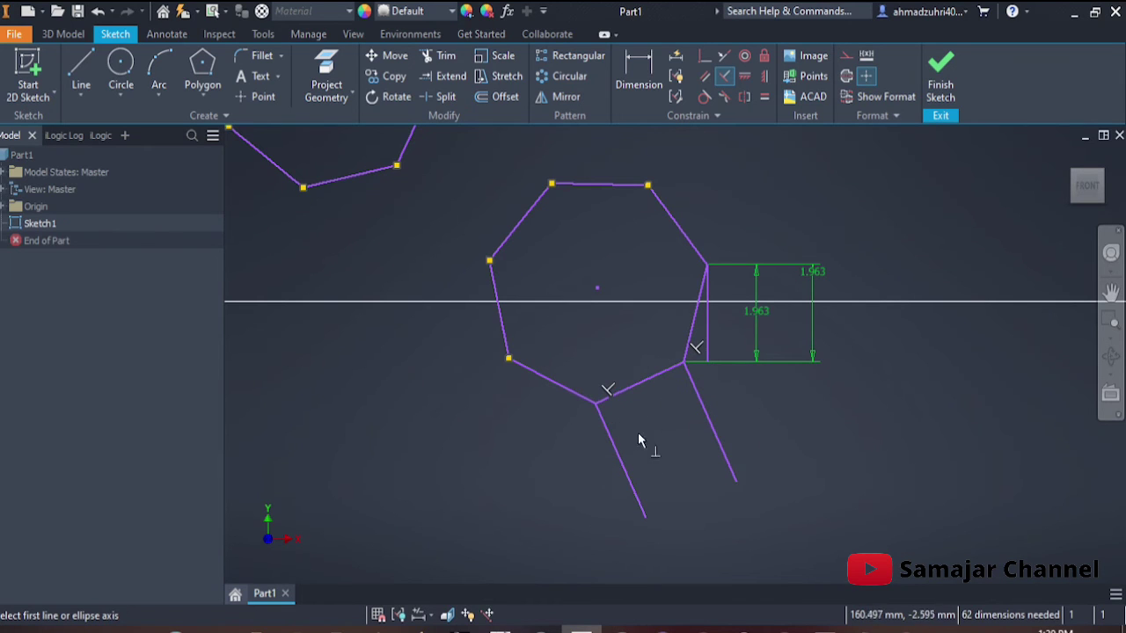
Dimension the distance between the two slanted lines at the heptagon's lower right and set it to 4 mm.
{"action": "left_click", "coordinate": [638, 75]}
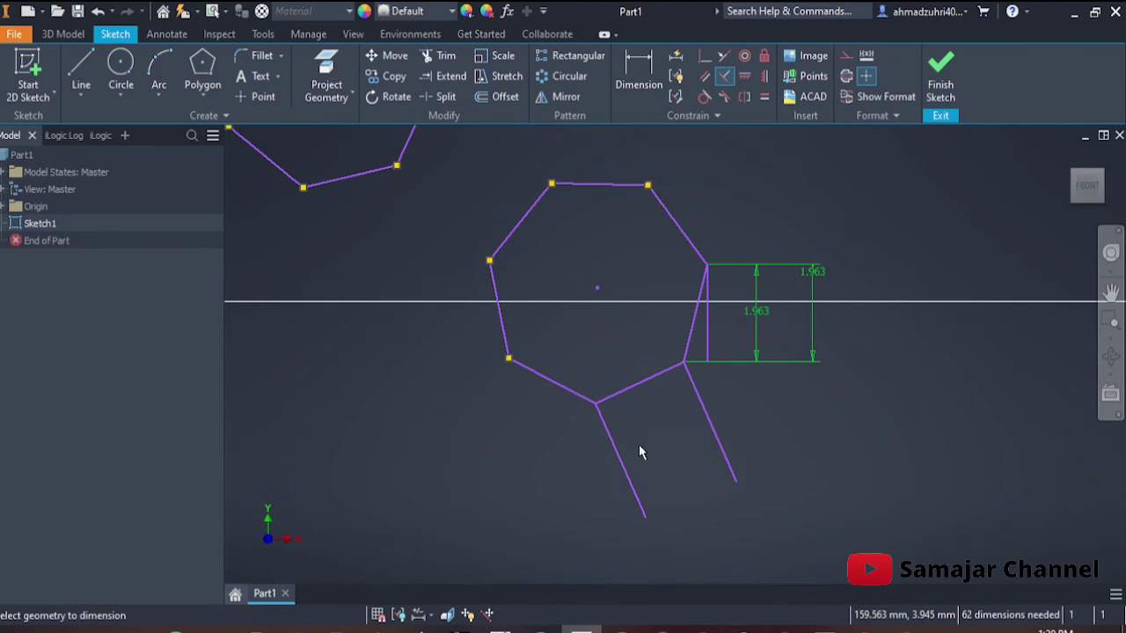
{"action": "left_click", "coordinate": [632, 489]}
{"action": "left_click", "coordinate": [729, 468]}
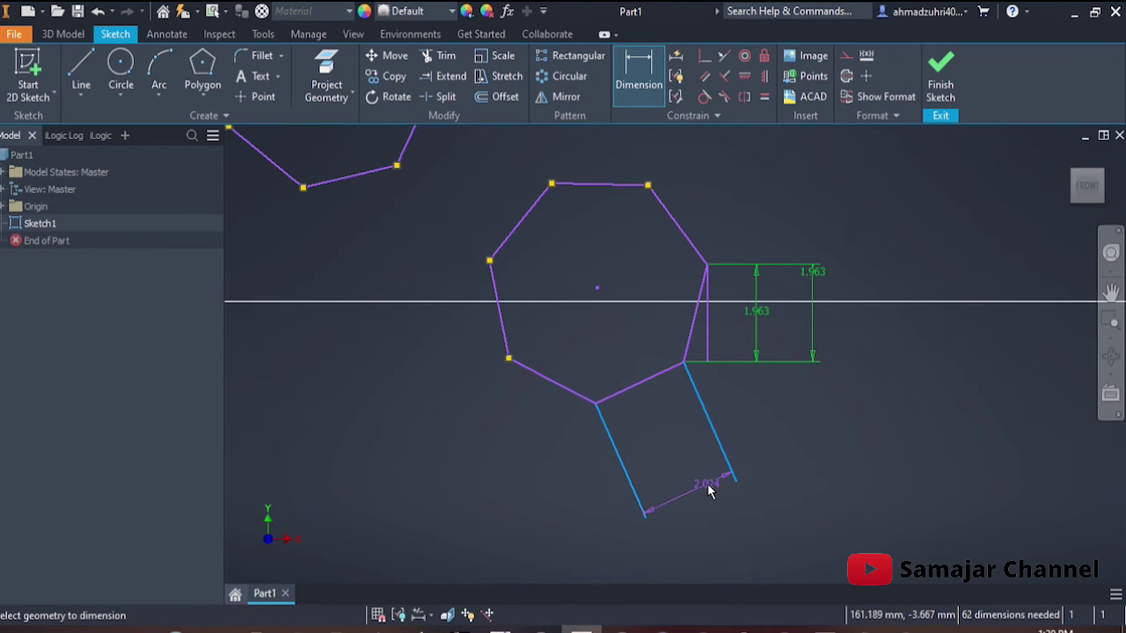
{"action": "left_click", "coordinate": [710, 491]}
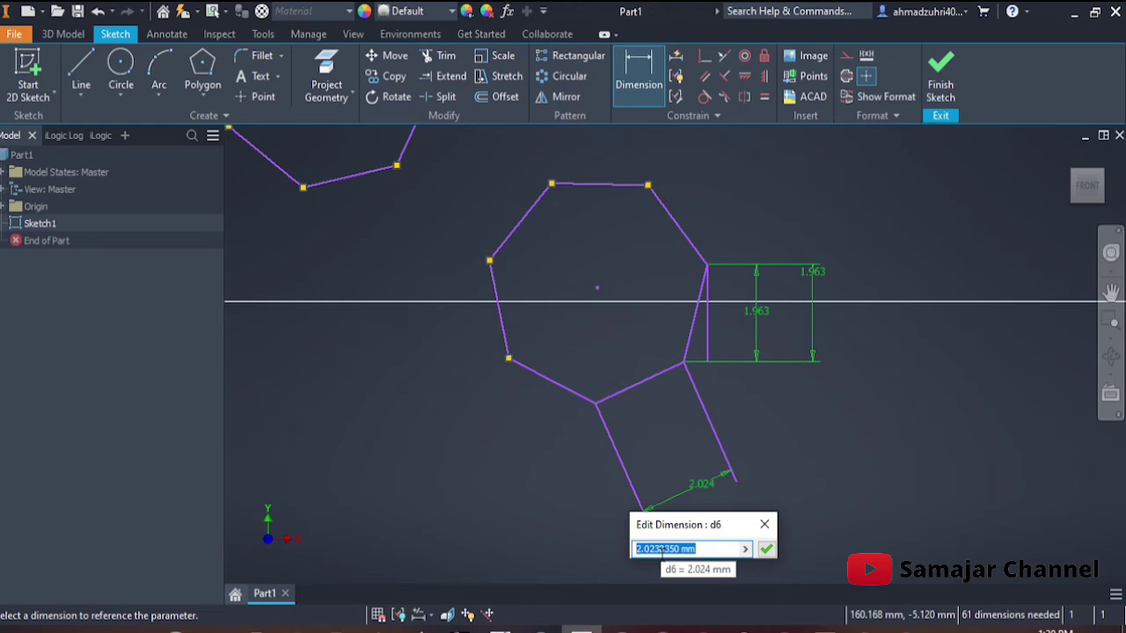
{"action": "type", "text": "4"}
{"action": "key", "text": "Return"}
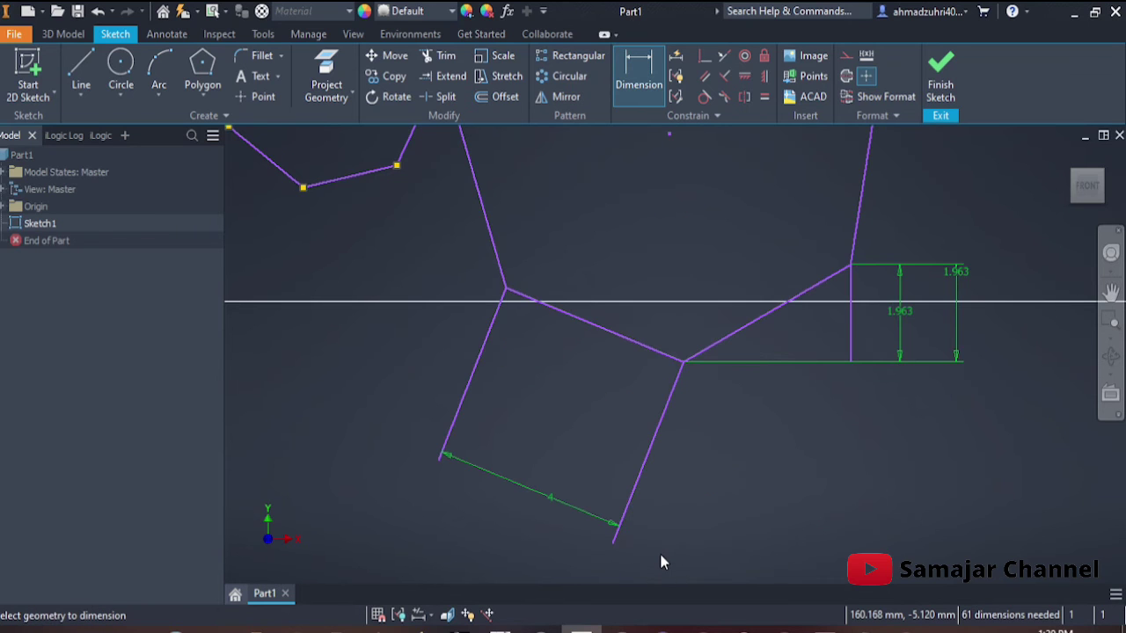
Change the distance between the two slanted lines to 2 mm.
{"action": "scroll", "coordinate": [737, 462], "scroll_direction": "down", "scroll_amount": 3}
{"action": "scroll", "coordinate": [809, 460], "scroll_direction": "up", "scroll_amount": 3}
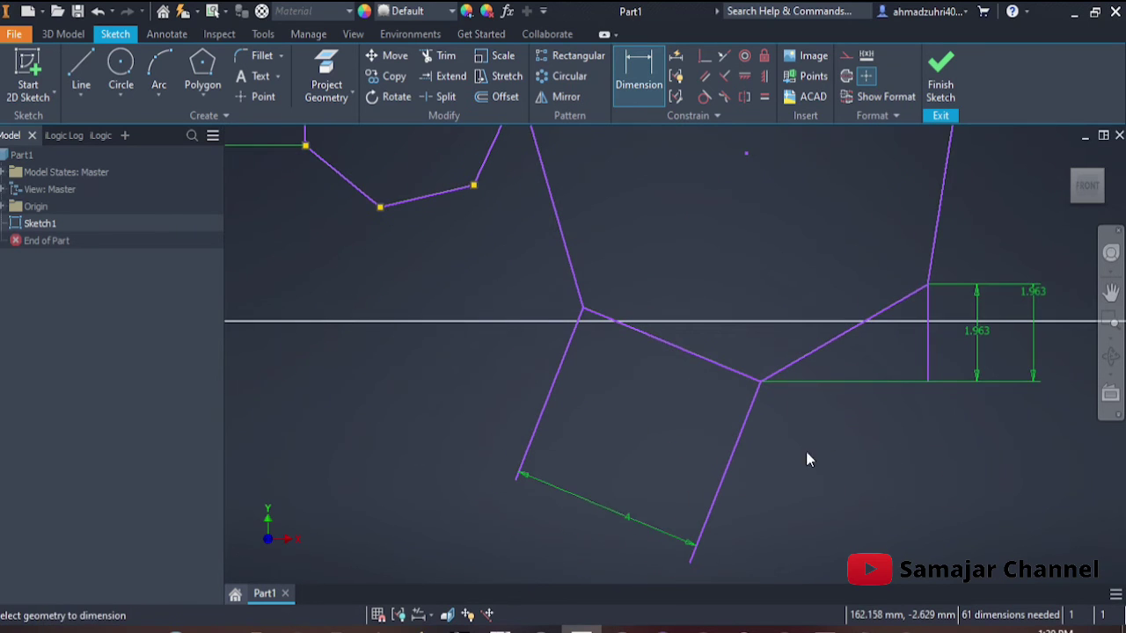
{"action": "double_click", "coordinate": [619, 521]}
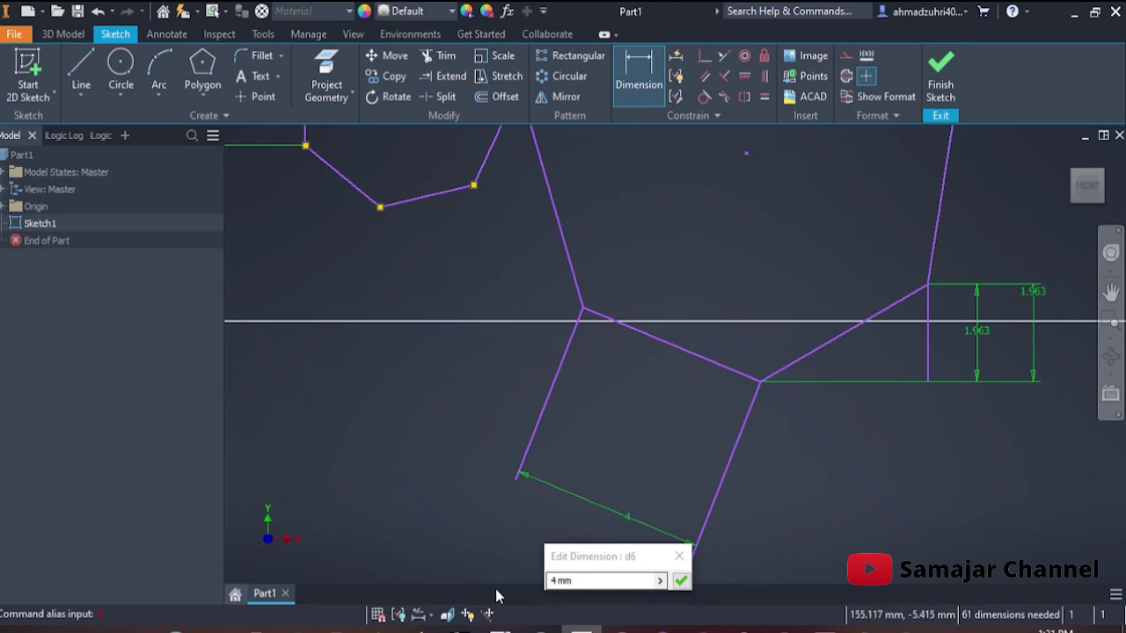
{"action": "type", "text": "2"}
{"action": "key", "text": "Return"}
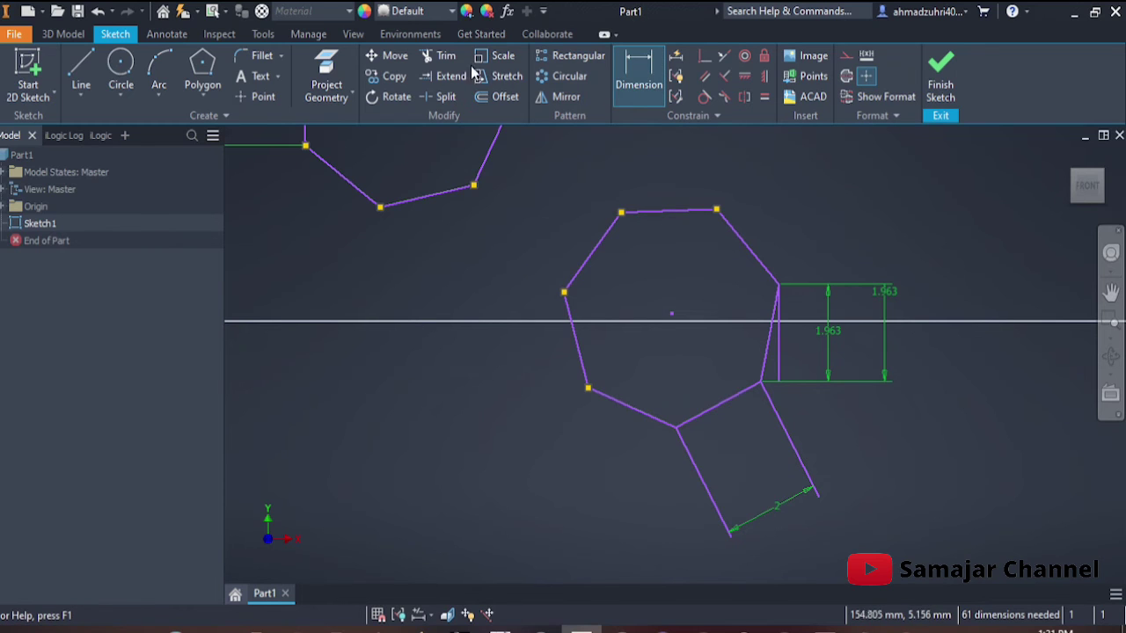
Draw two short upward lines from the heptagon's two top vertices, about 0.9 mm and 0.8 mm long.
{"action": "left_click", "coordinate": [81, 71]}
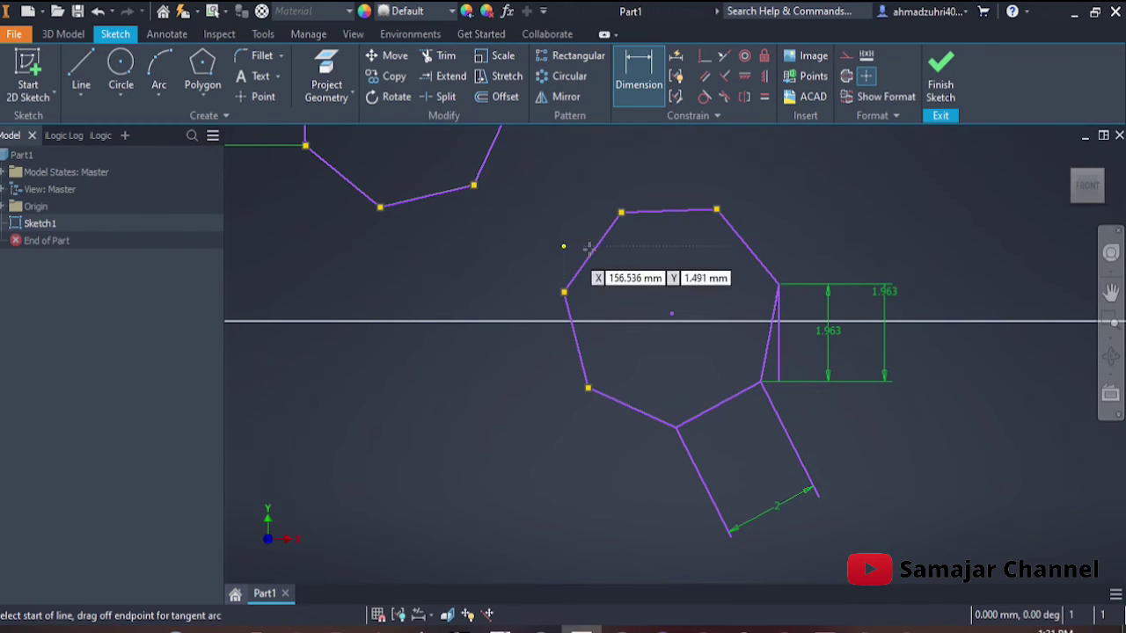
{"action": "left_click", "coordinate": [620, 212]}
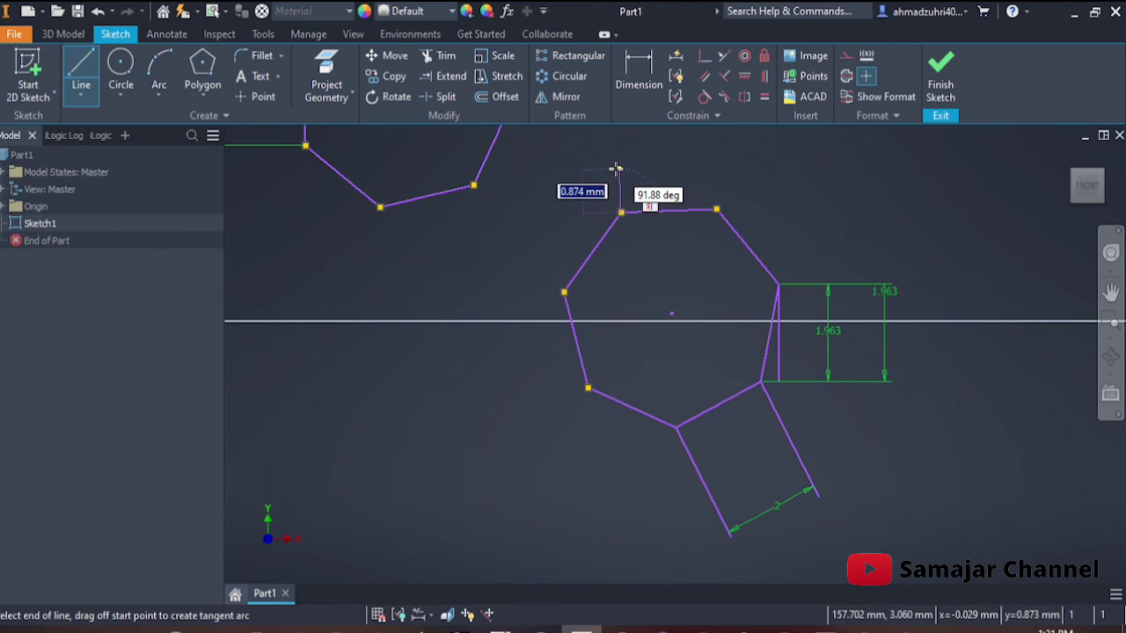
{"action": "left_click", "coordinate": [619, 167]}
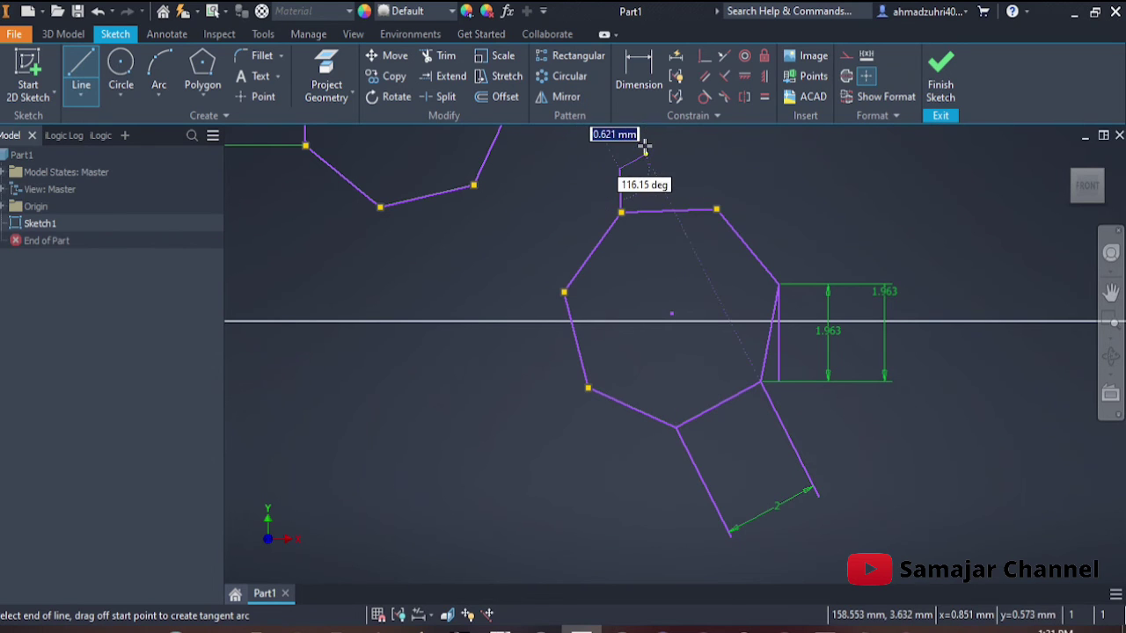
{"action": "key", "text": "Escape"}
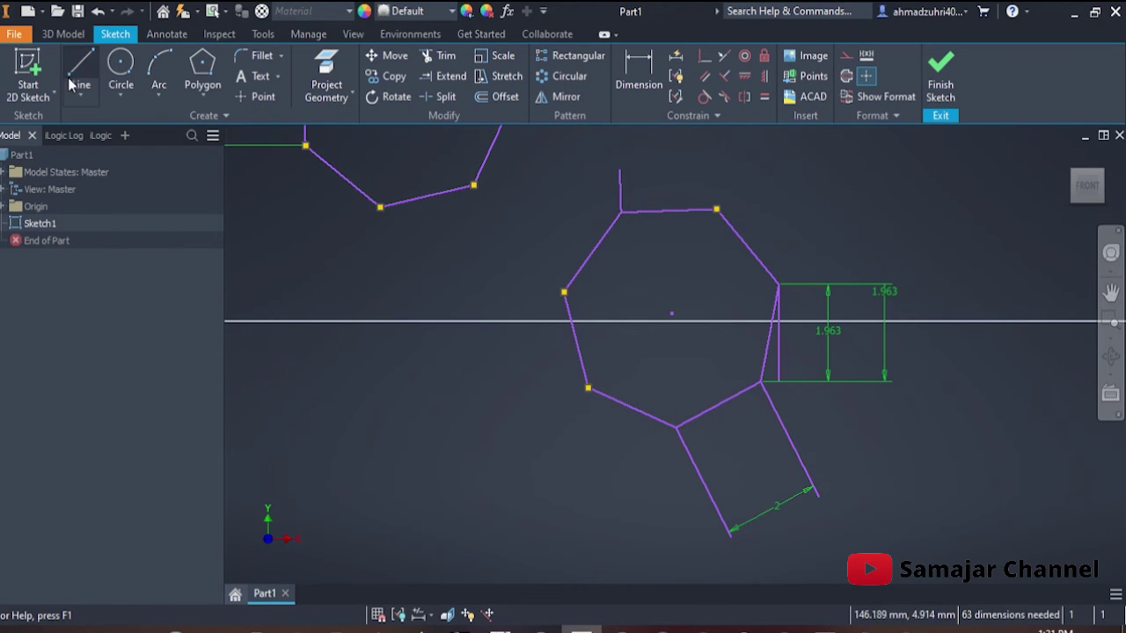
{"action": "left_click", "coordinate": [77, 78]}
{"action": "left_click", "coordinate": [716, 210]}
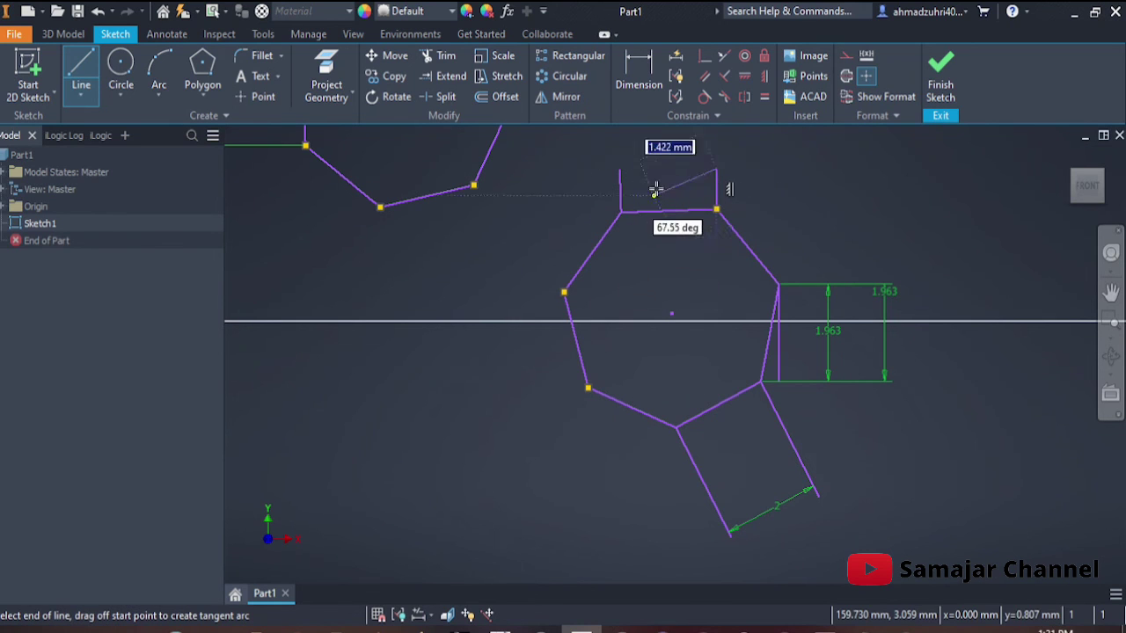
{"action": "key", "text": "Escape"}
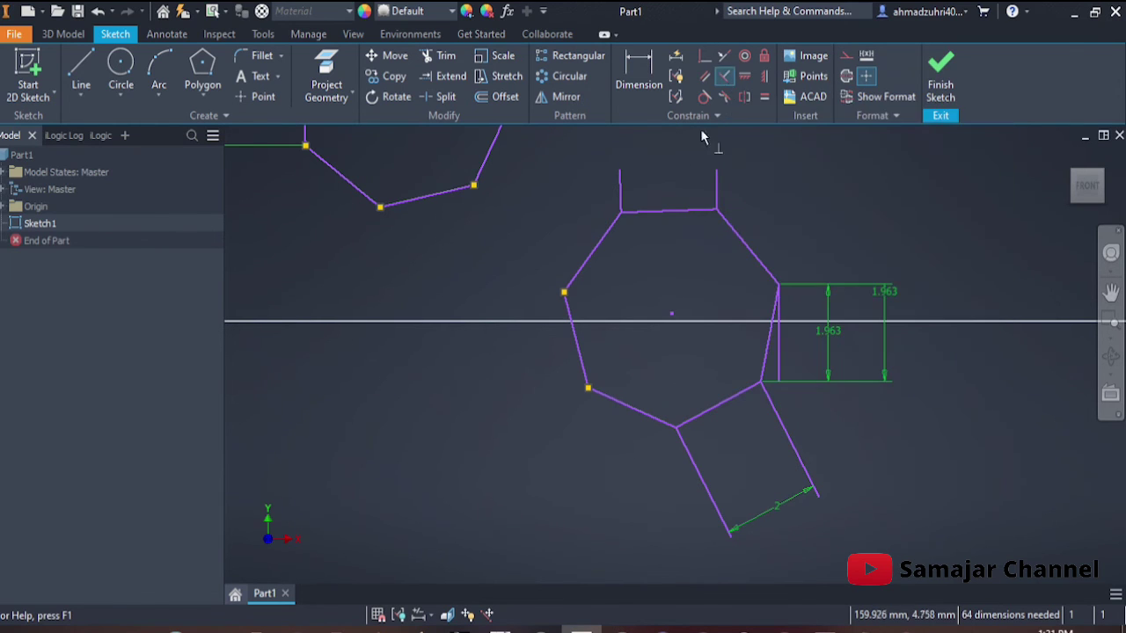
Try to constrain both short upward lines perpendicular to the heptagon's top side.
{"action": "left_click", "coordinate": [725, 79]}
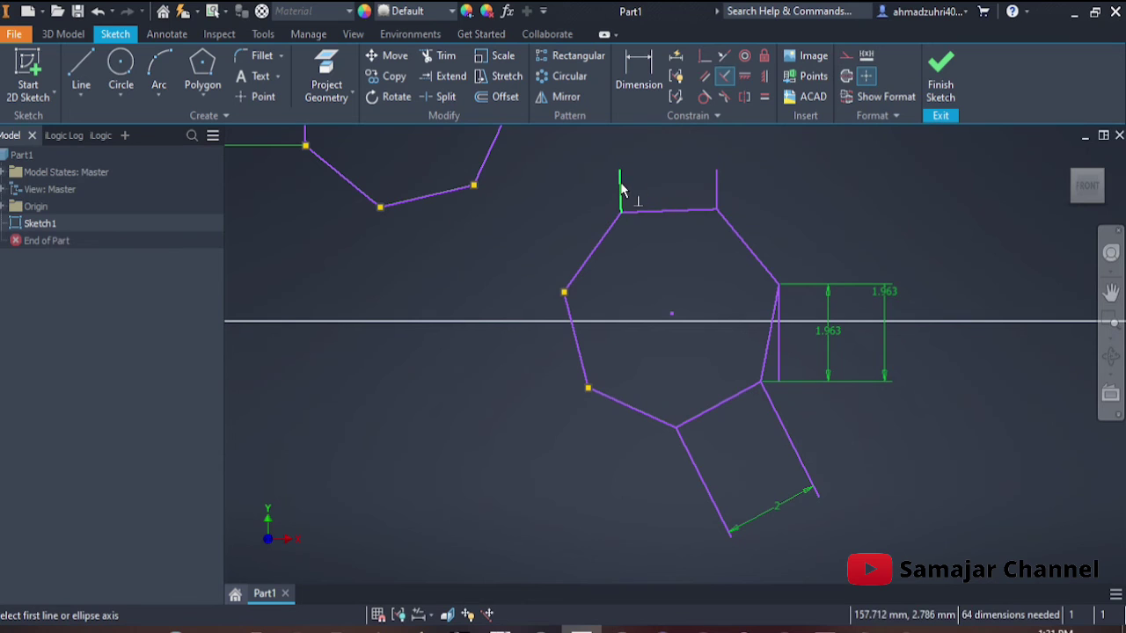
{"action": "left_click", "coordinate": [716, 186]}
{"action": "left_click", "coordinate": [702, 212]}
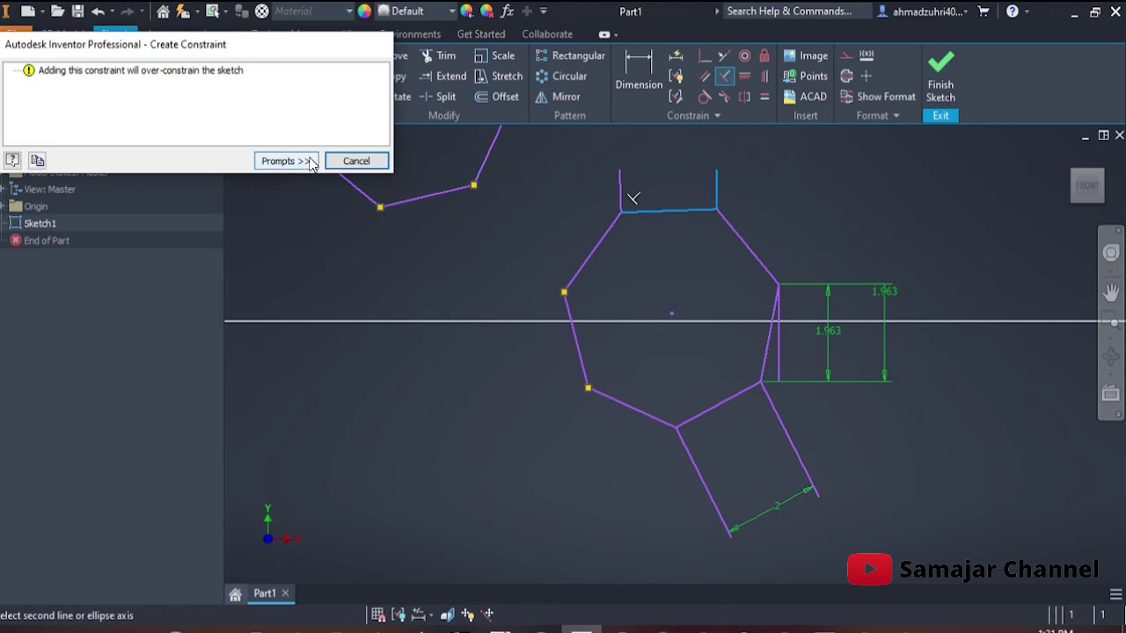
{"action": "left_click", "coordinate": [356, 161]}
{"action": "left_click", "coordinate": [699, 211]}
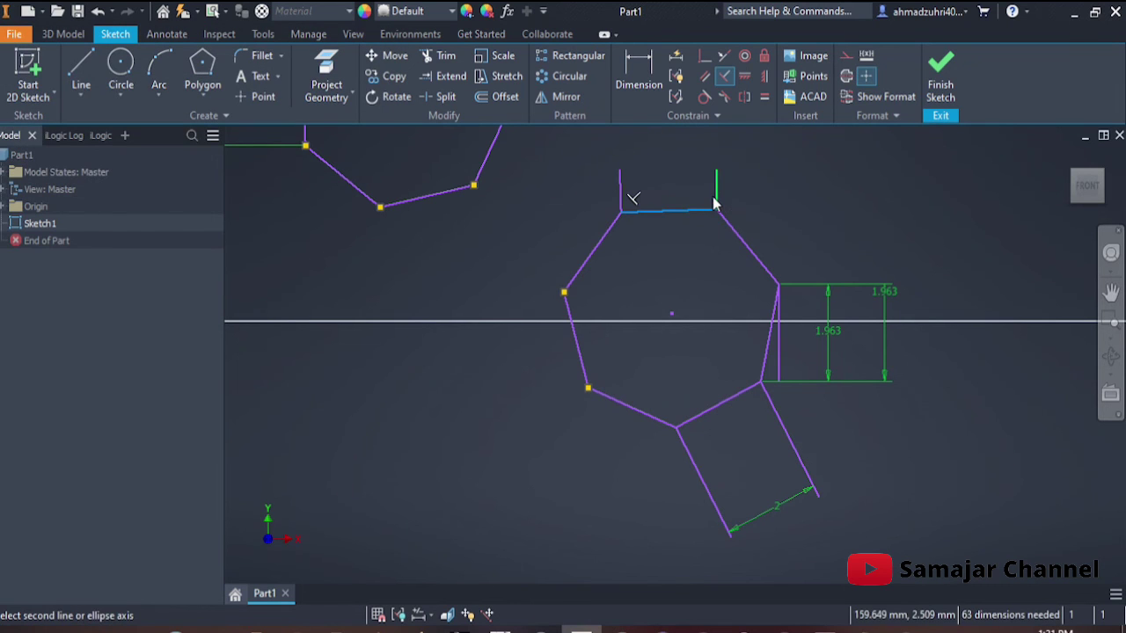
{"action": "left_click", "coordinate": [717, 188]}
{"action": "left_click", "coordinate": [356, 160]}
{"action": "key", "text": "Escape"}
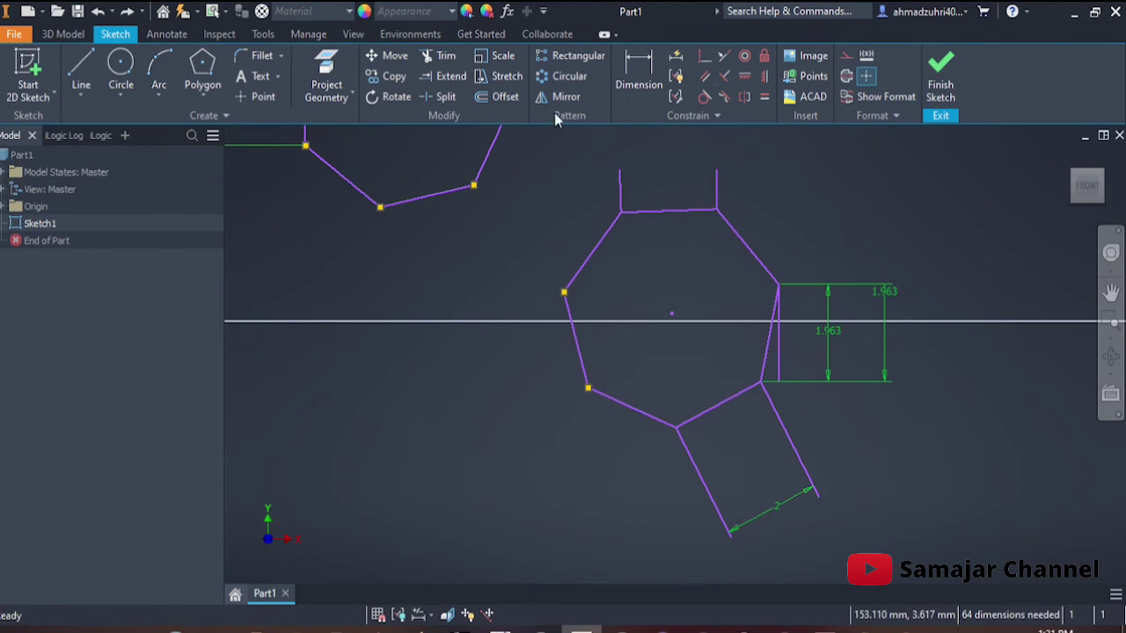
Reapply the perpendicular constraint between the heptagon's top side and its left upward line, and try the right line again.
{"action": "left_click", "coordinate": [723, 76]}
{"action": "left_click", "coordinate": [676, 211]}
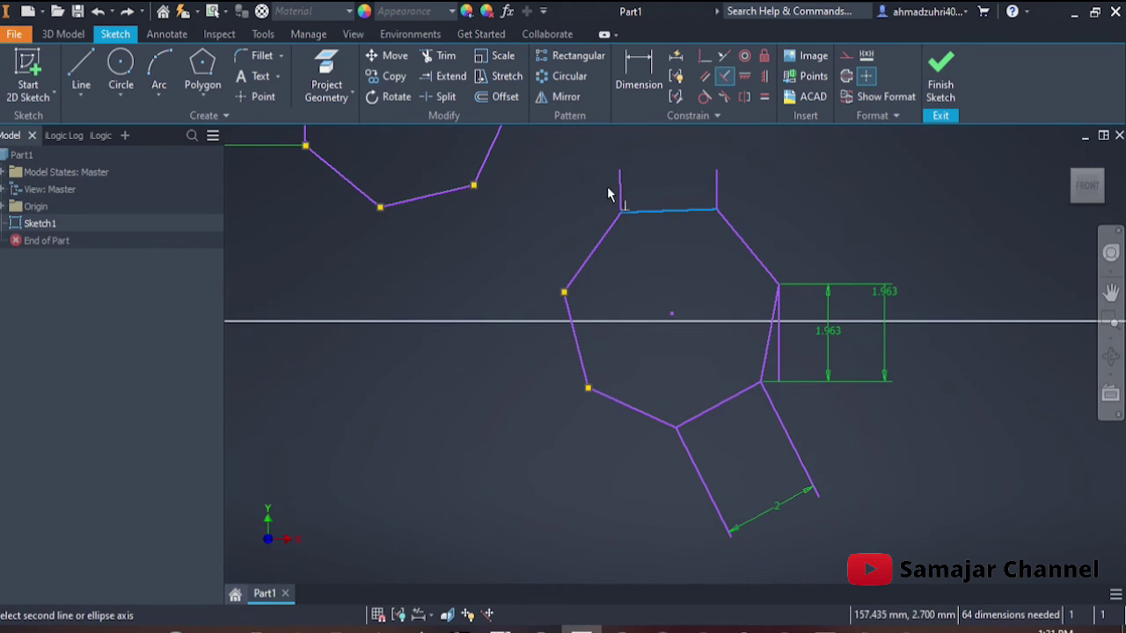
{"action": "left_click", "coordinate": [620, 194]}
{"action": "left_click", "coordinate": [677, 211]}
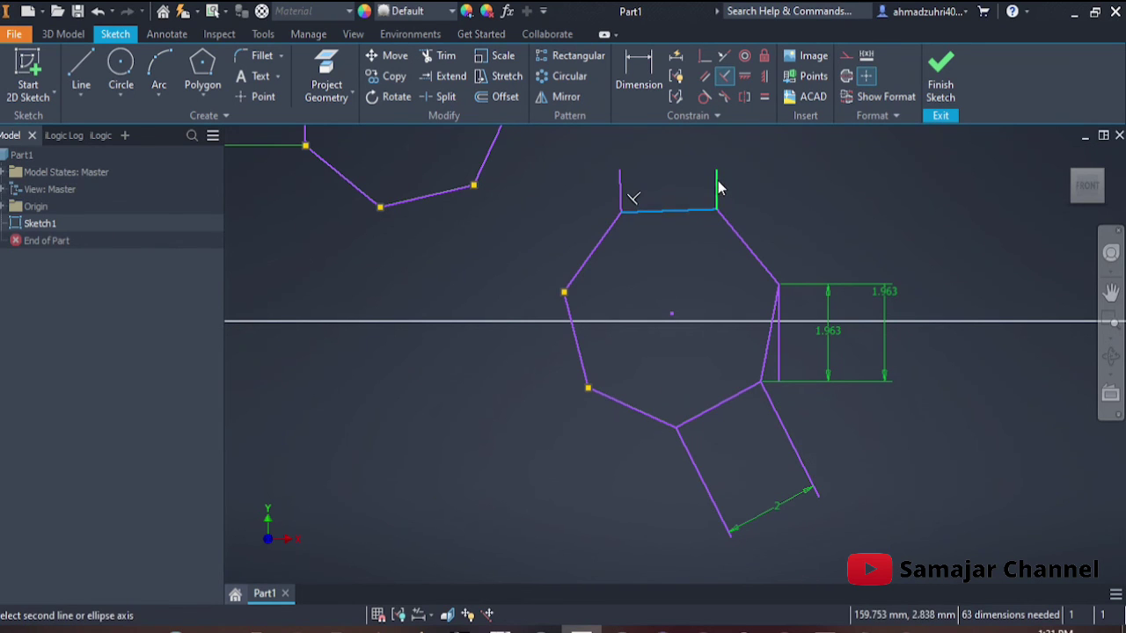
{"action": "left_click", "coordinate": [717, 187]}
{"action": "left_click", "coordinate": [283, 161]}
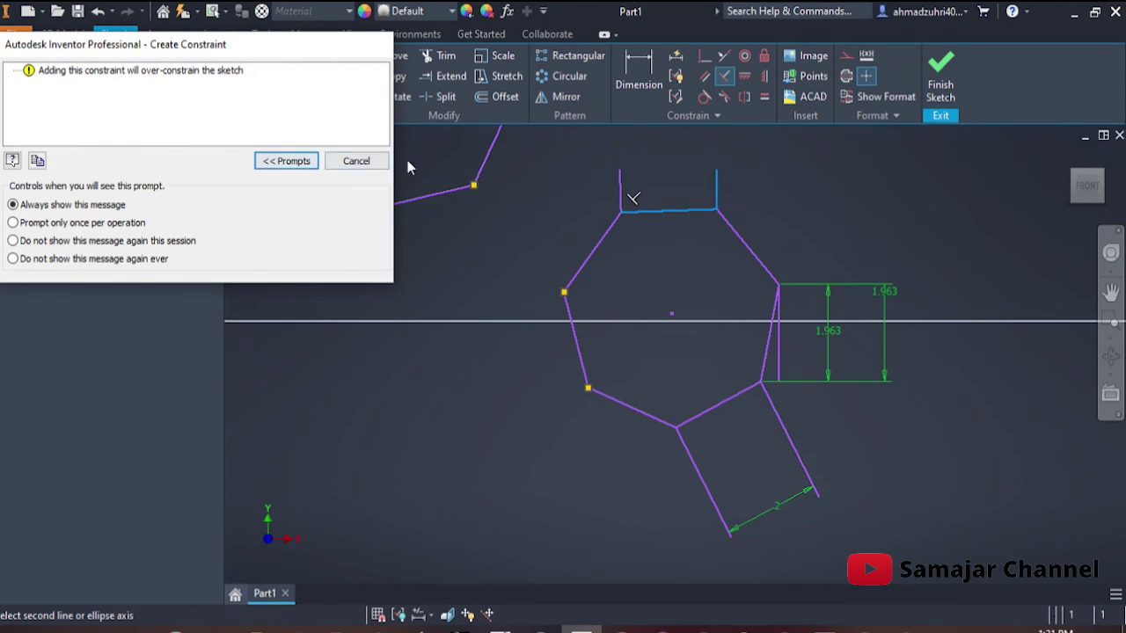
{"action": "left_click", "coordinate": [286, 161]}
{"action": "key", "text": "Escape"}
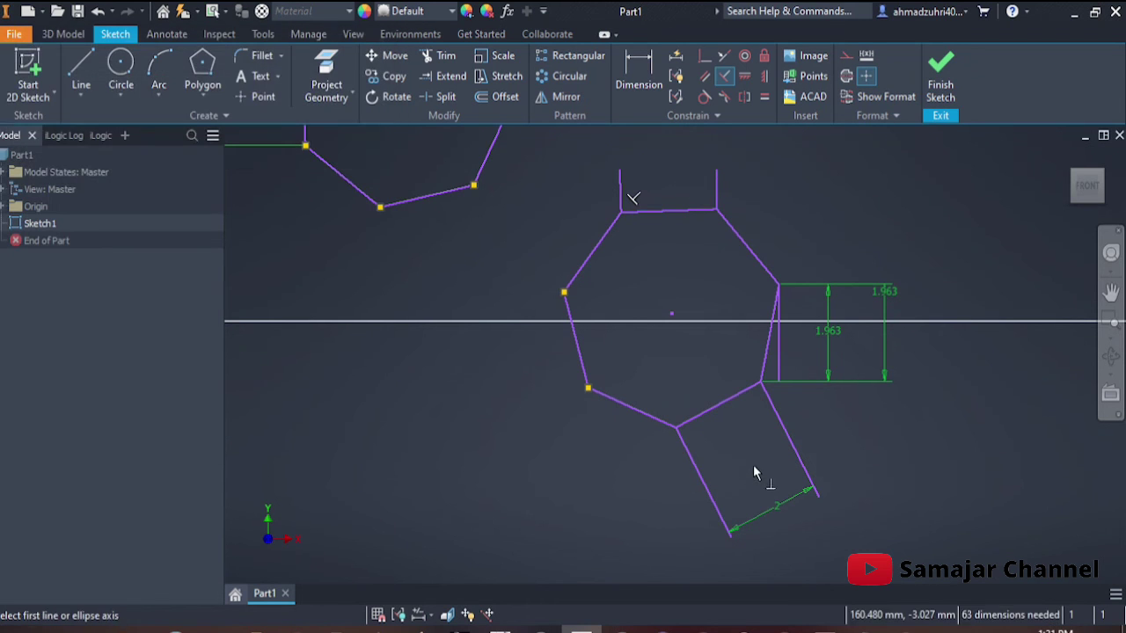
{"action": "key", "text": "Escape"}
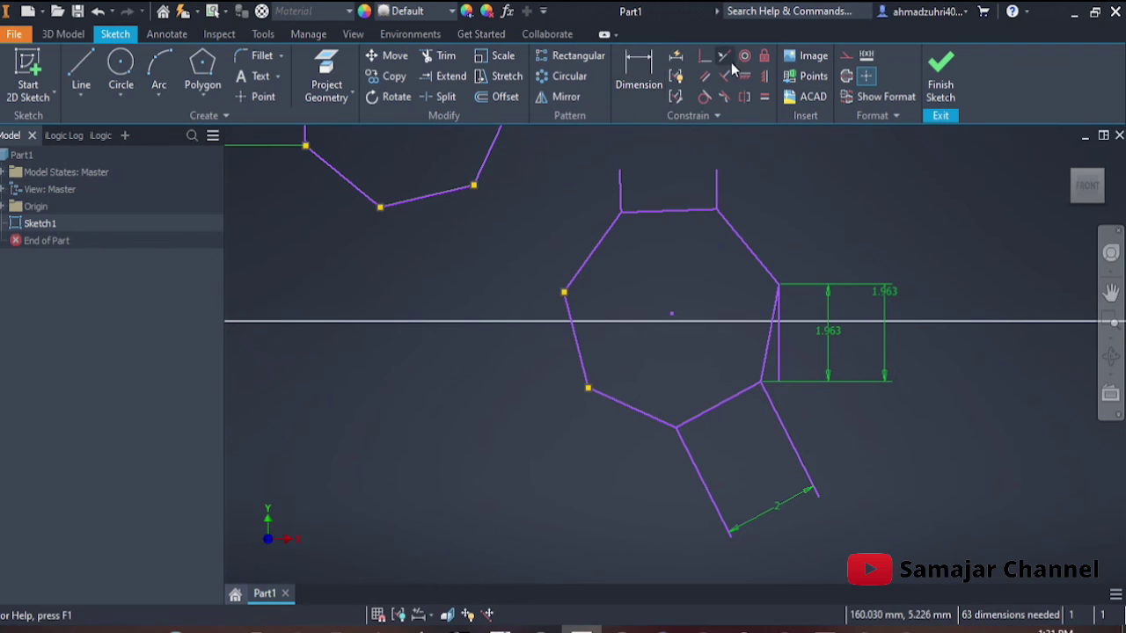
Try dimensioning the distance between the two upward lines, abandon it, and undo both lines with their constraint.
{"action": "left_click", "coordinate": [638, 77]}
{"action": "left_click", "coordinate": [717, 187]}
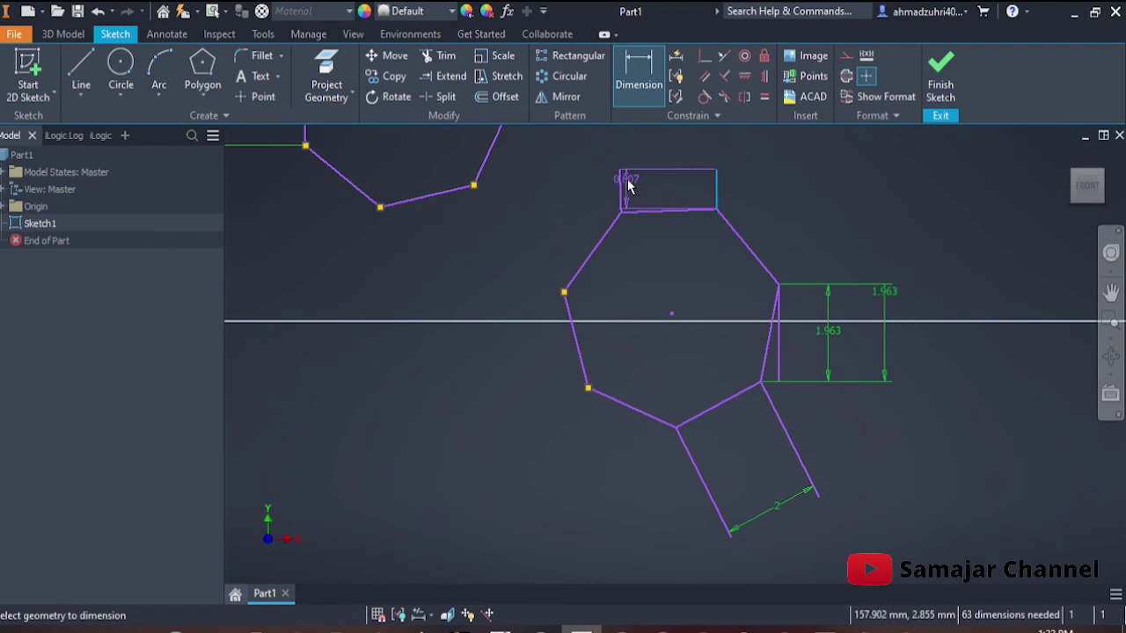
{"action": "left_click", "coordinate": [621, 188]}
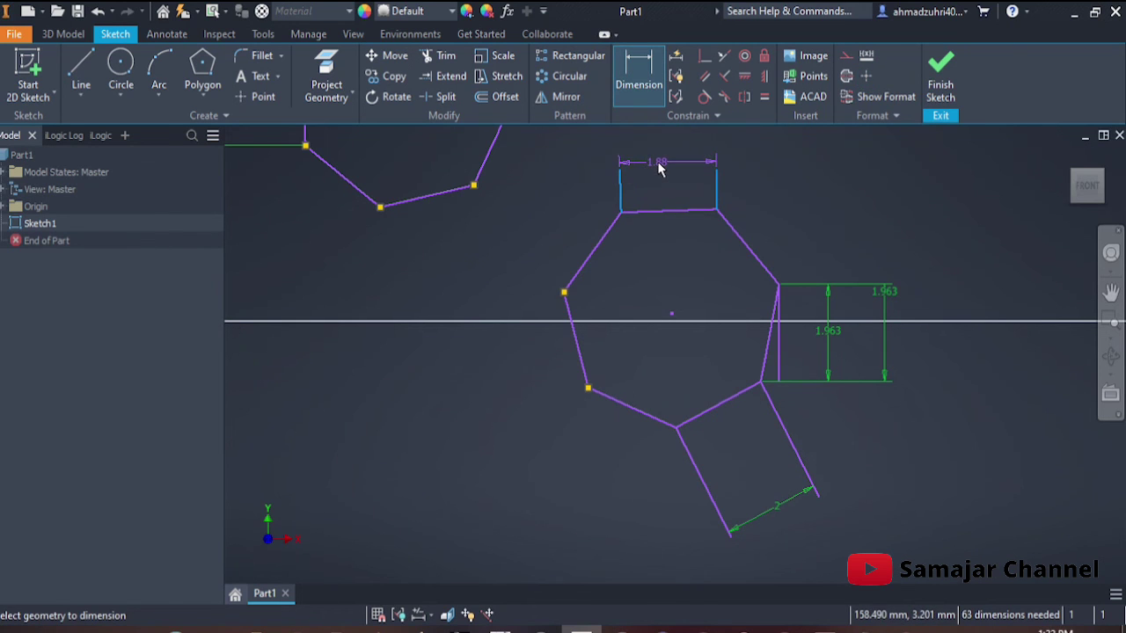
{"action": "key", "text": "Escape"}
{"action": "key", "text": "Escape"}
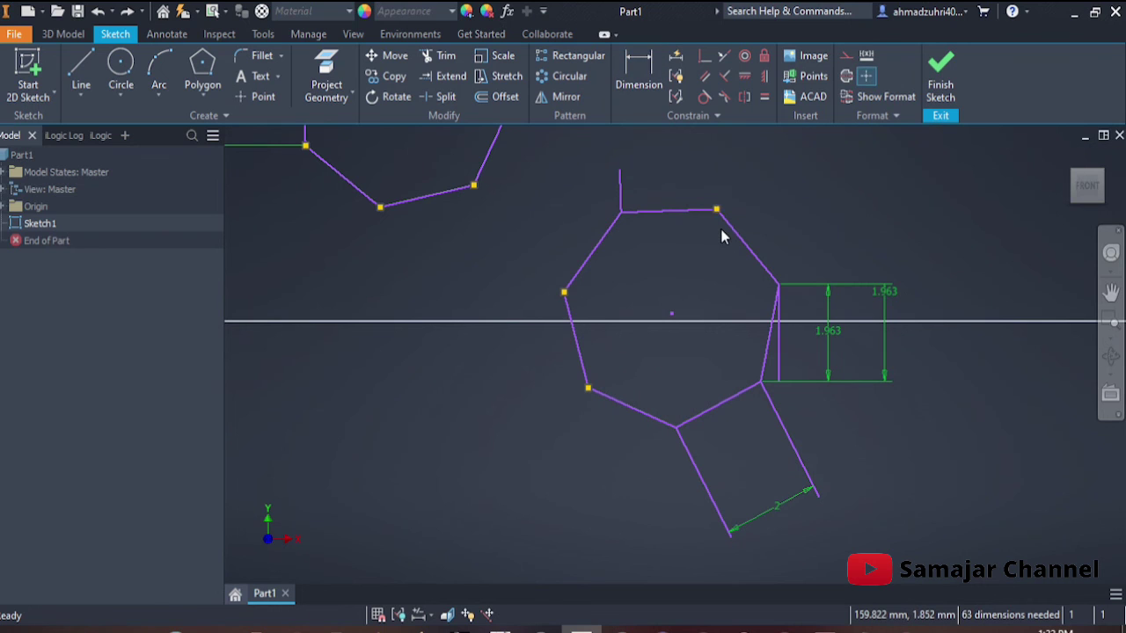
{"action": "key", "text": "ctrl+z"}
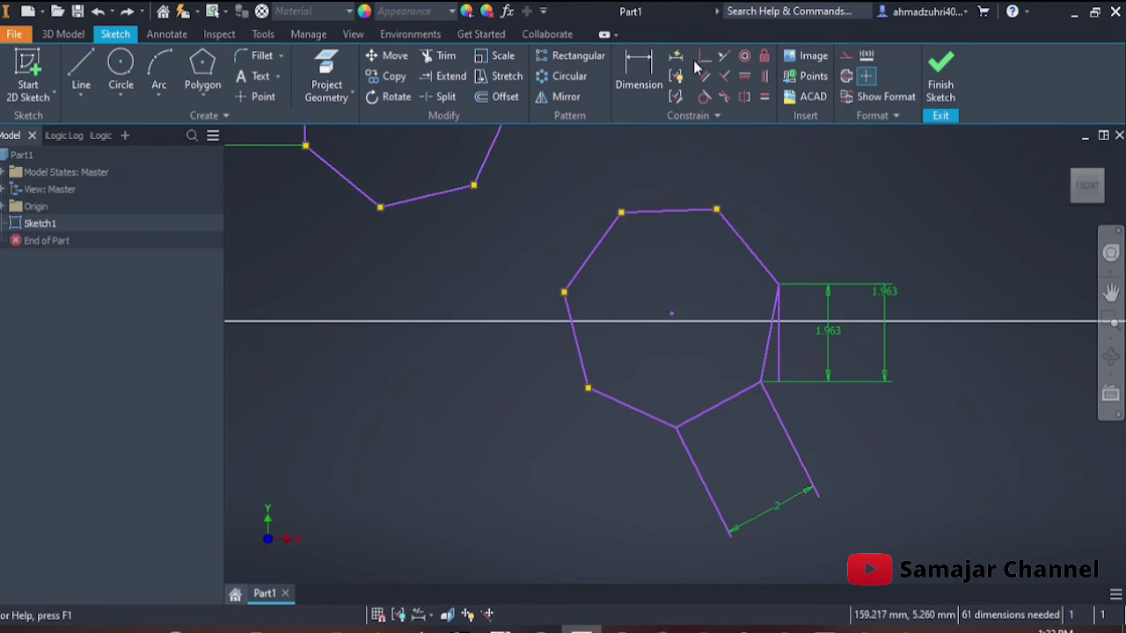
Draw two lines about 3 mm long slanting down to the left from the heptagon's two left vertices.
{"action": "left_click", "coordinate": [81, 71]}
{"action": "left_click", "coordinate": [564, 292]}
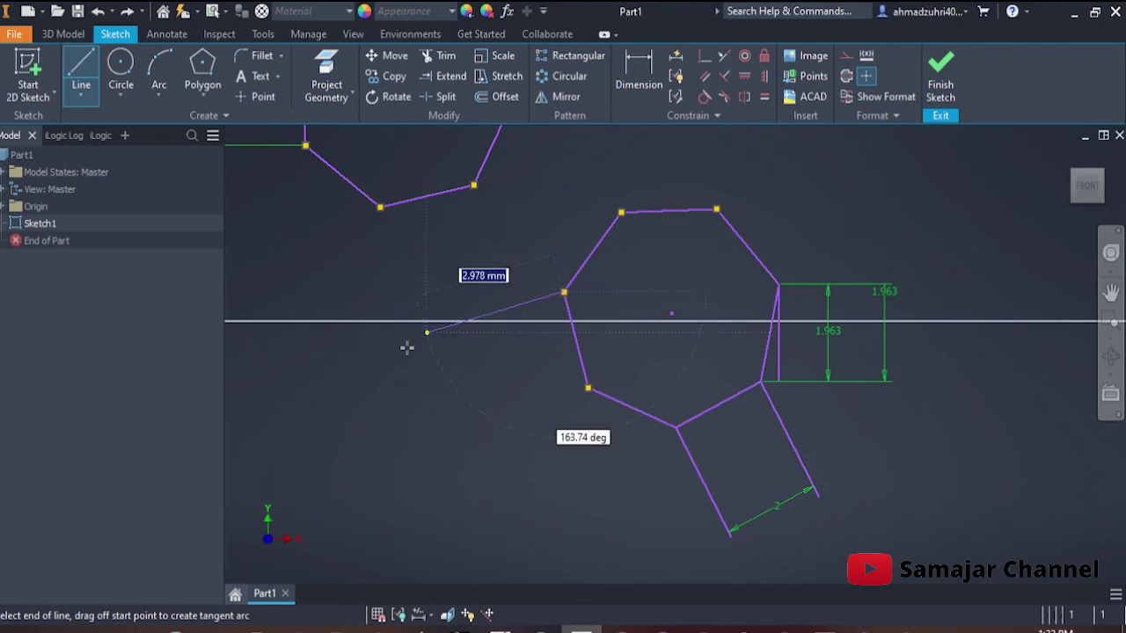
{"action": "left_click", "coordinate": [410, 339]}
{"action": "left_click", "coordinate": [81, 70]}
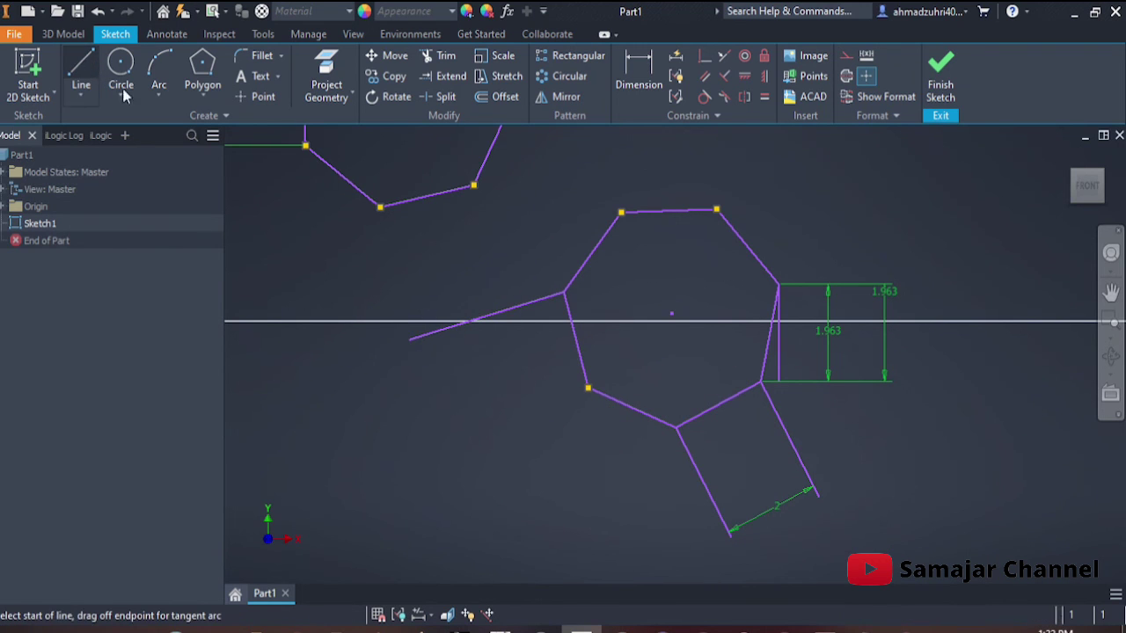
{"action": "left_click", "coordinate": [587, 387]}
{"action": "left_click", "coordinate": [456, 427]}
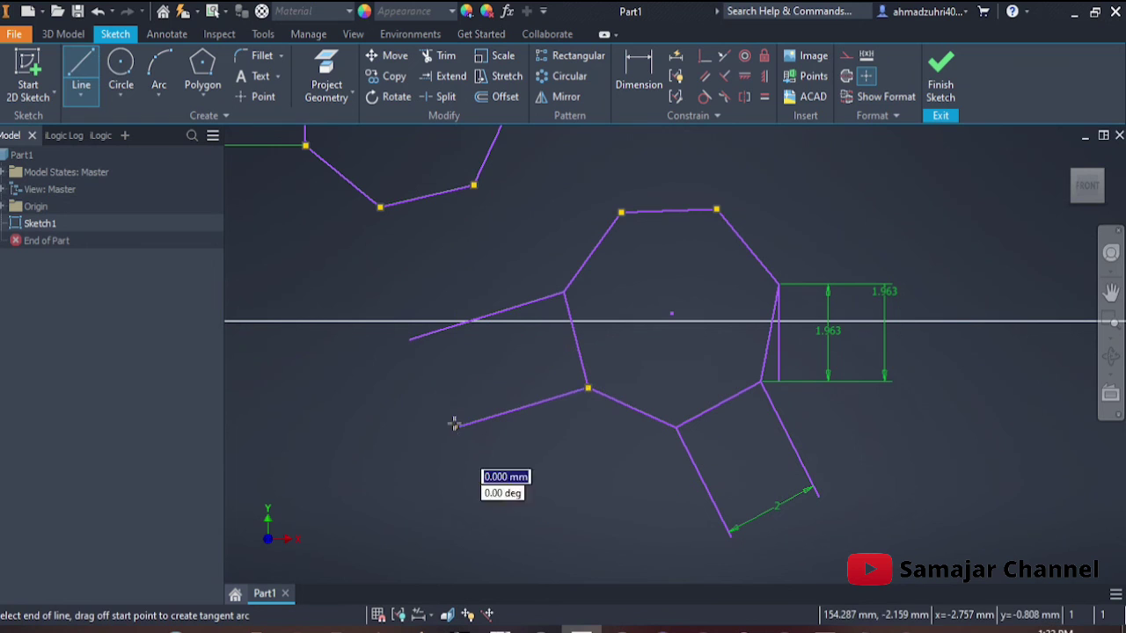
{"action": "key", "text": "Escape"}
Constrain both left slanted lines perpendicular to the heptagon side that joins their starting vertices.
{"action": "left_click", "coordinate": [724, 75]}
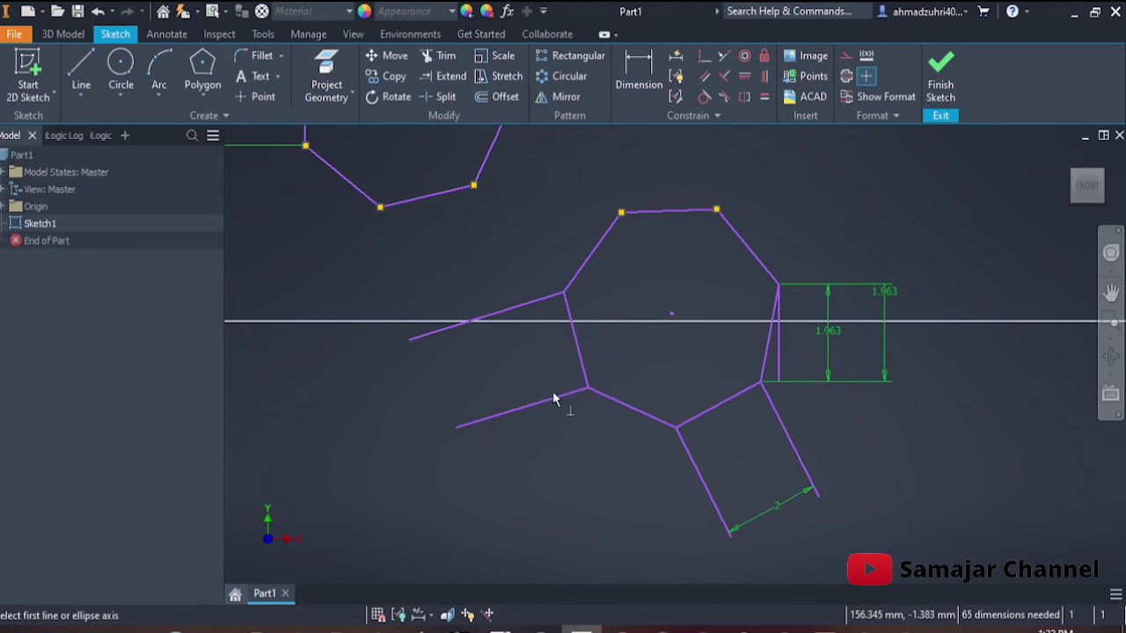
{"action": "left_click", "coordinate": [554, 398]}
{"action": "left_click", "coordinate": [578, 354]}
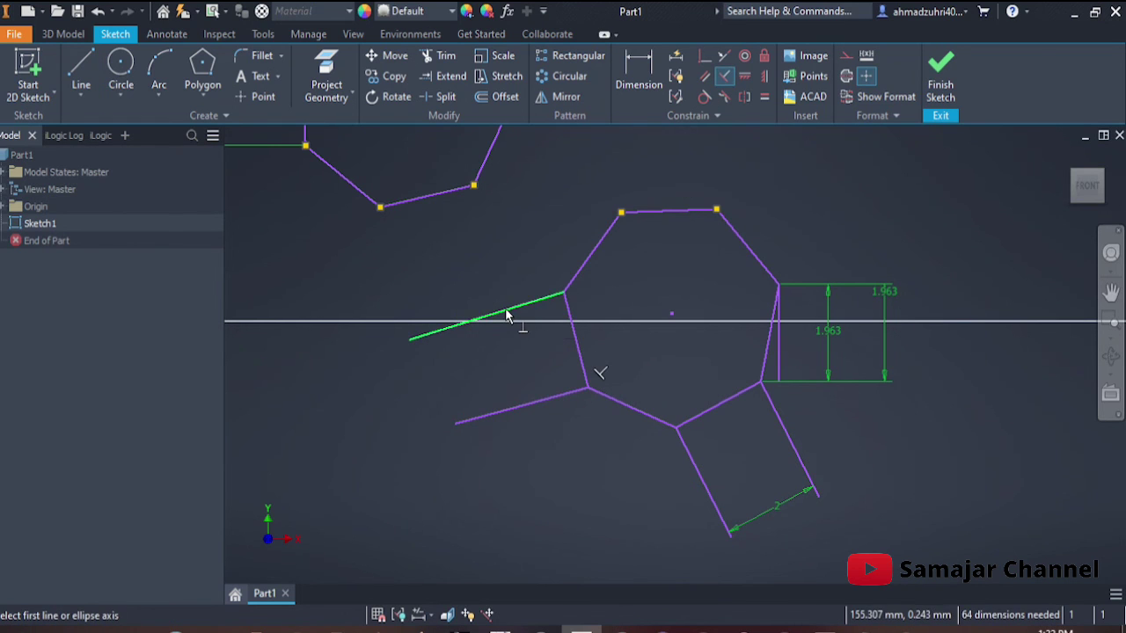
{"action": "left_click", "coordinate": [512, 309]}
{"action": "left_click", "coordinate": [582, 363]}
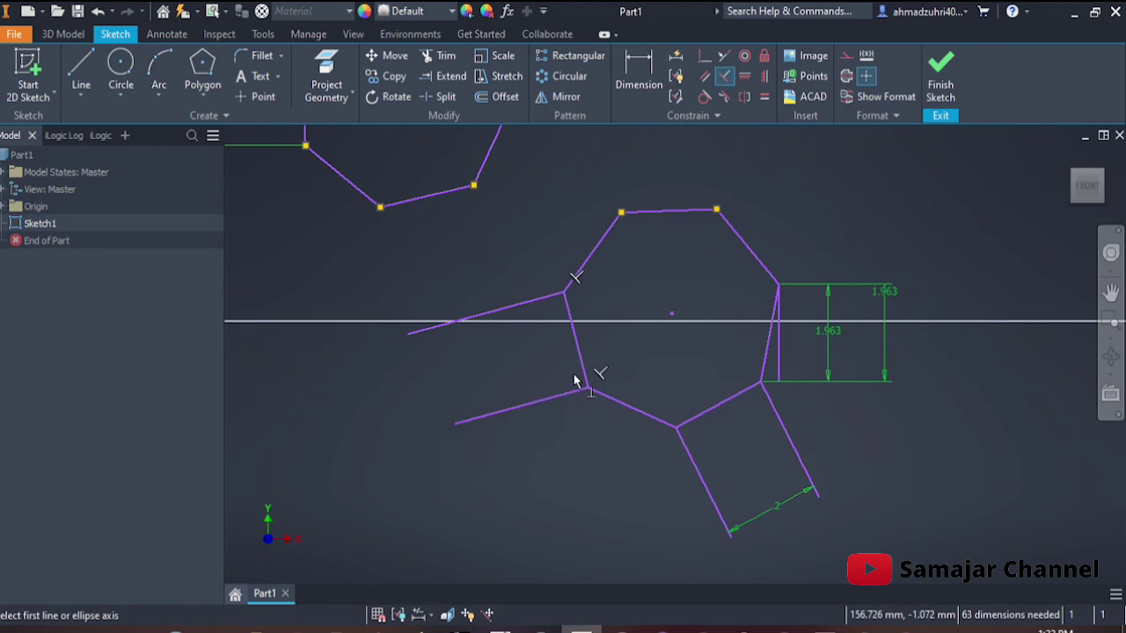
{"action": "key", "text": "Escape"}
Dimension the distance between the heptagon's two left slanted lines, accepting it as a driven dimension.
{"action": "left_click", "coordinate": [646, 67]}
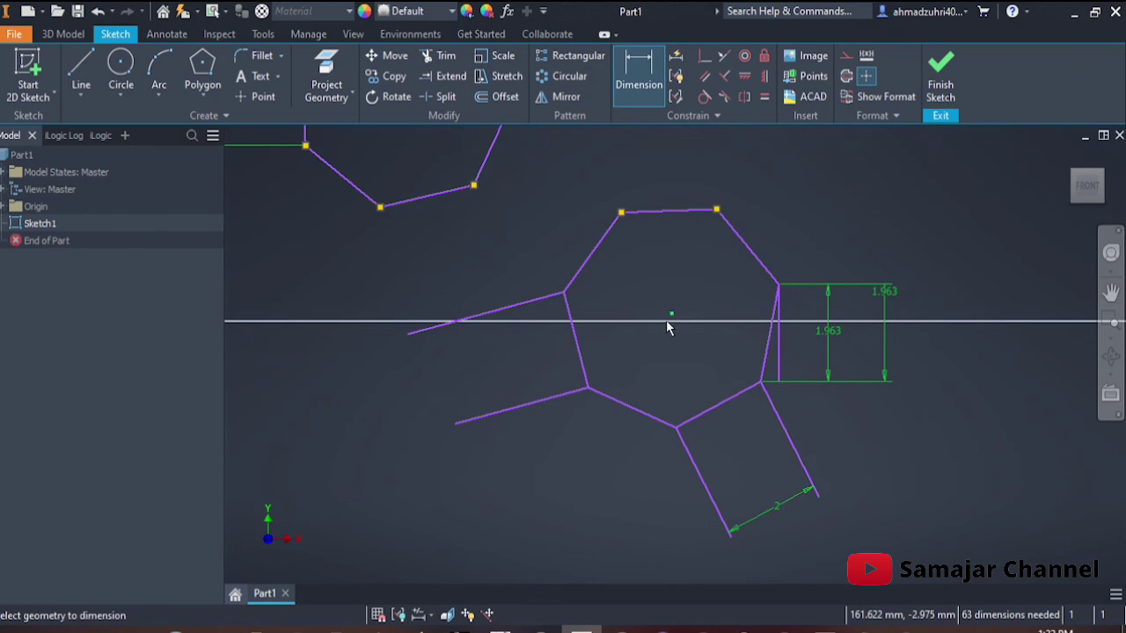
{"action": "left_click", "coordinate": [515, 308]}
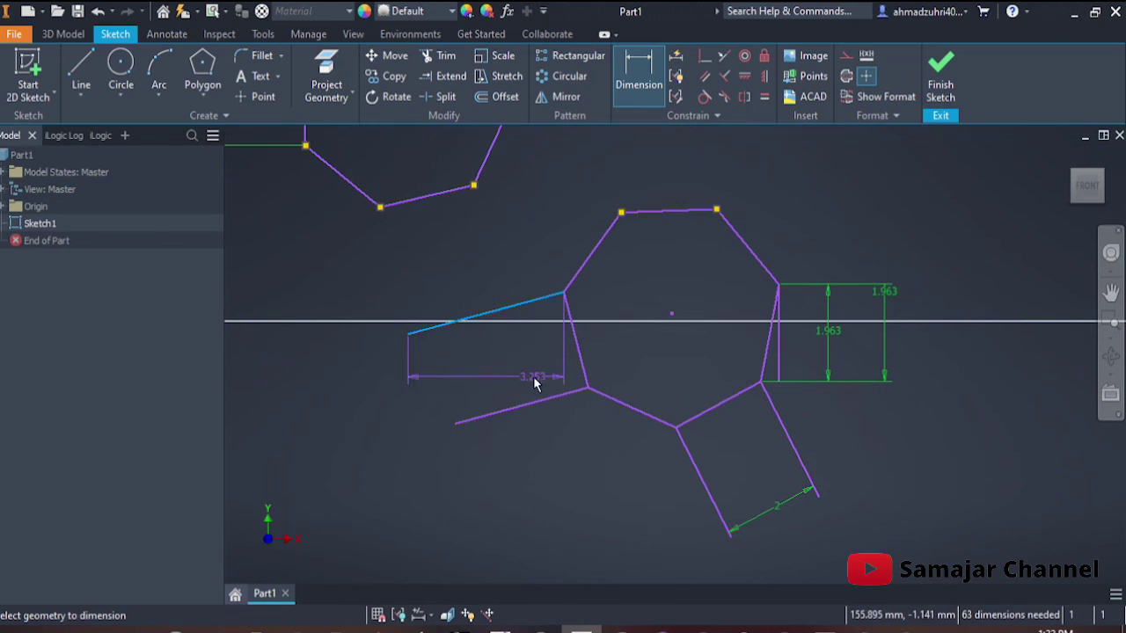
{"action": "left_click", "coordinate": [532, 403]}
{"action": "left_click", "coordinate": [524, 352]}
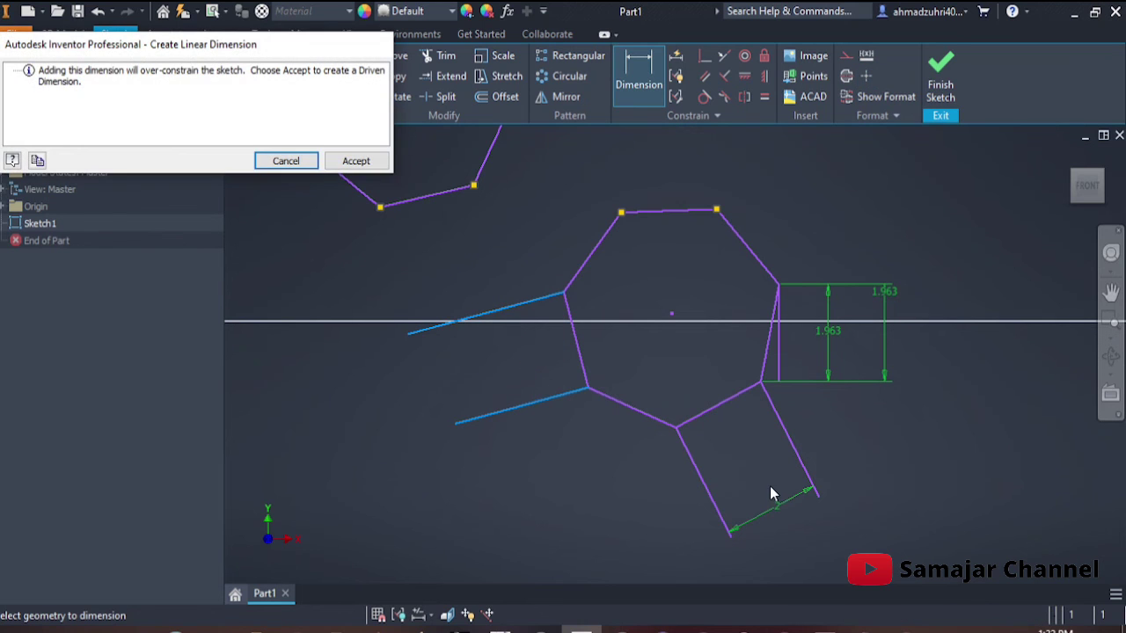
{"action": "left_click", "coordinate": [368, 162]}
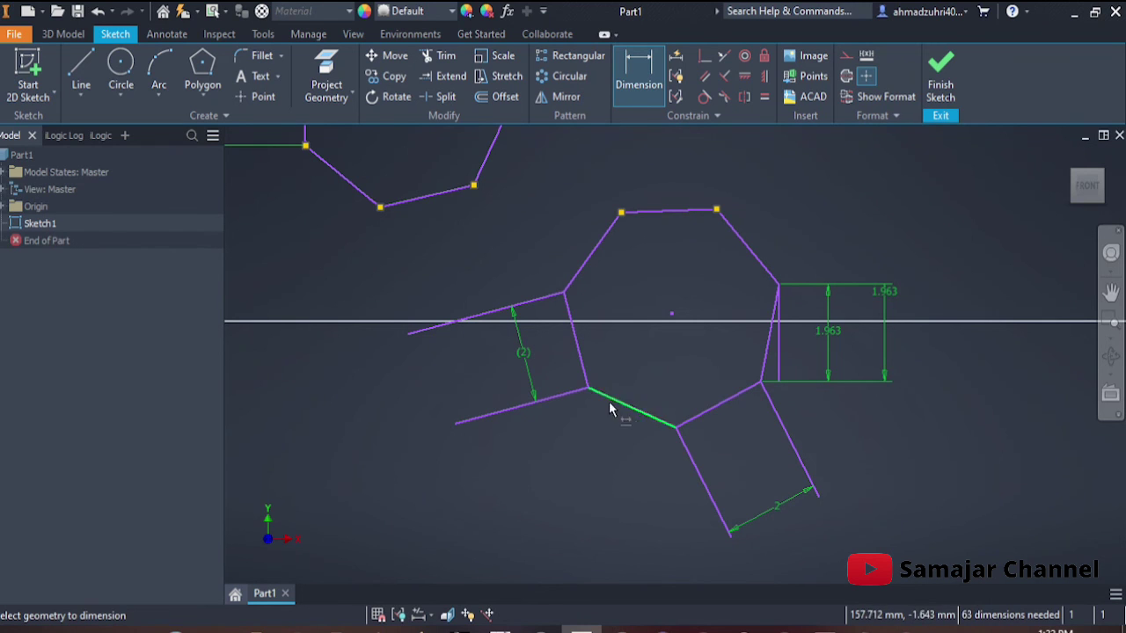
Review the available rectangle, slot and polygon tools, and examine the dimensioned heptagons, triangle and other polygons across the sketch.
{"action": "mouse_move", "coordinate": [638, 402]}
{"action": "middle_mouse_down"}
{"action": "mouse_move", "coordinate": [818, 524]}
{"action": "mouse_move", "coordinate": [928, 572]}
{"action": "mouse_move", "coordinate": [611, 428]}
{"action": "mouse_move", "coordinate": [916, 586]}
{"action": "mouse_move", "coordinate": [1004, 562]}
{"action": "middle_mouse_up"}
{"action": "left_click", "coordinate": [209, 103]}
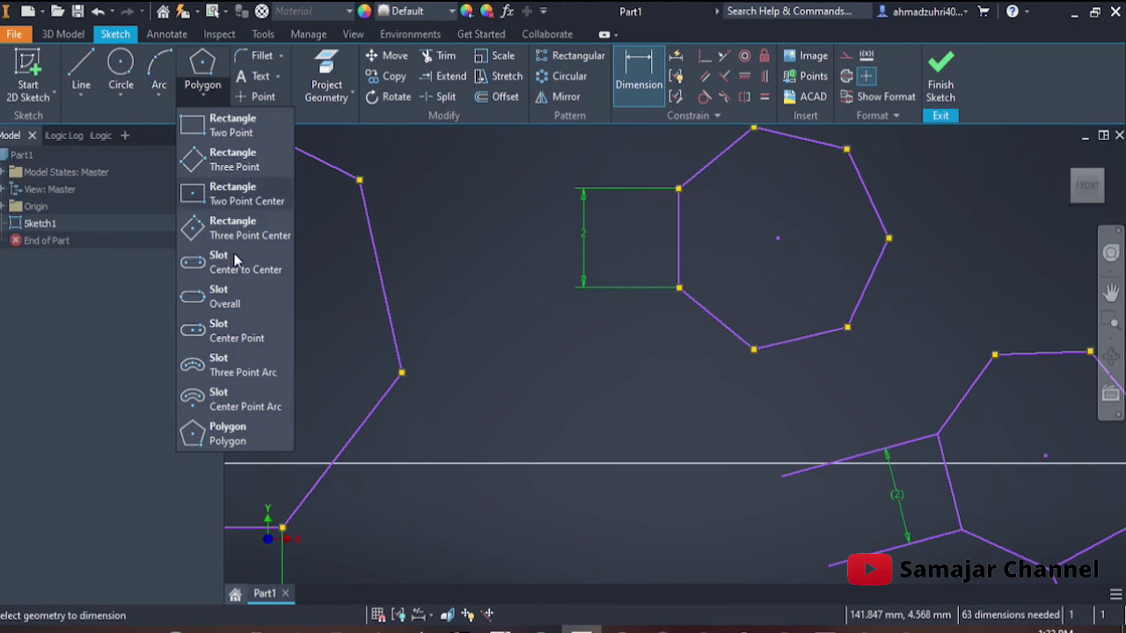
{"action": "scroll", "coordinate": [771, 414], "scroll_direction": "down", "scroll_amount": 5}
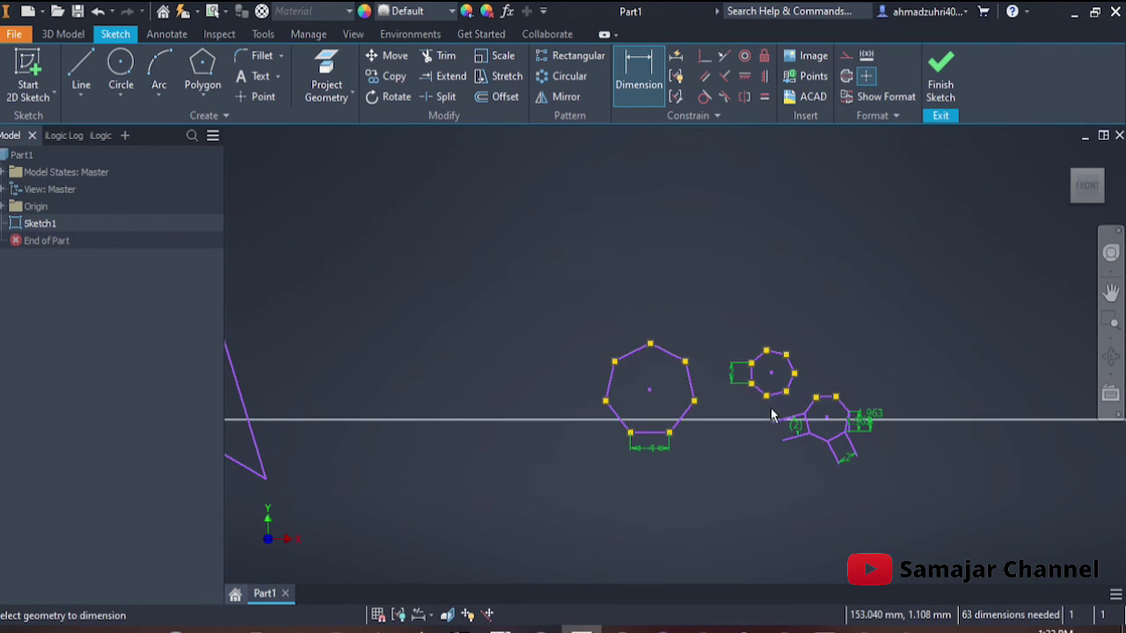
{"action": "scroll", "coordinate": [767, 413], "scroll_direction": "up", "scroll_amount": 4}
{"action": "middle_click_drag", "start_coordinate": [677, 403], "coordinate": [1030, 405]}
{"action": "scroll", "coordinate": [410, 400], "scroll_direction": "down", "scroll_amount": 3}
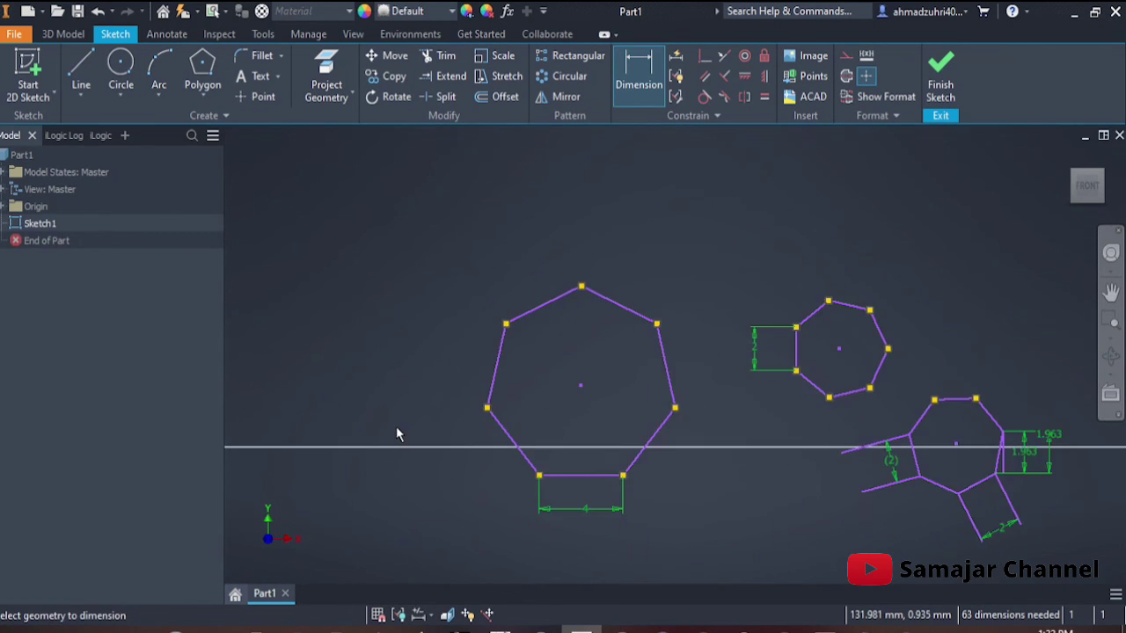
{"action": "middle_click_drag", "start_coordinate": [402, 423], "coordinate": [712, 394]}
{"action": "scroll", "coordinate": [510, 402], "scroll_direction": "down", "scroll_amount": 2}
{"action": "mouse_move", "coordinate": [510, 402]}
{"action": "middle_mouse_down"}
{"action": "mouse_move", "coordinate": [836, 483]}
{"action": "mouse_move", "coordinate": [749, 462]}
{"action": "middle_mouse_up"}
{"action": "scroll", "coordinate": [752, 468], "scroll_direction": "down", "scroll_amount": 2}
{"action": "scroll", "coordinate": [752, 468], "scroll_direction": "down", "scroll_amount": 1}
{"action": "scroll", "coordinate": [804, 452], "scroll_direction": "up", "scroll_amount": 4}
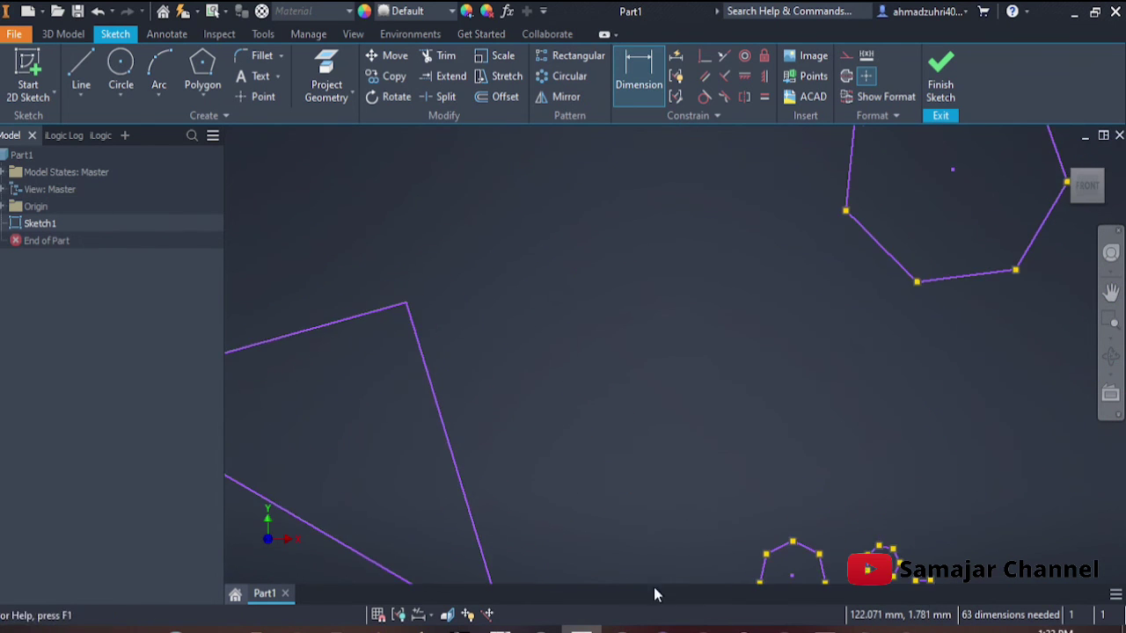
{"action": "scroll", "coordinate": [653, 586], "scroll_direction": "down", "scroll_amount": 5}
{"action": "mouse_move", "coordinate": [850, 350]}
{"action": "middle_mouse_down"}
{"action": "mouse_move", "coordinate": [695, 409]}
{"action": "mouse_move", "coordinate": [563, 493]}
{"action": "mouse_move", "coordinate": [572, 470]}
{"action": "mouse_move", "coordinate": [731, 329]}
{"action": "middle_mouse_up"}
{"action": "scroll", "coordinate": [636, 401], "scroll_direction": "up", "scroll_amount": 2}
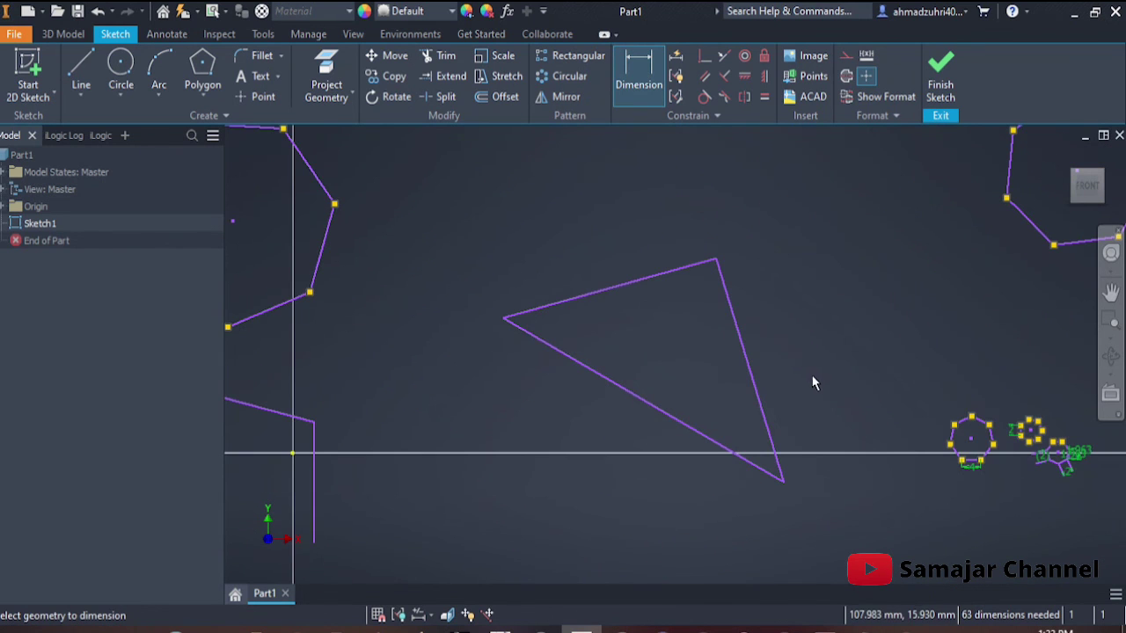
{"action": "middle_click_drag", "start_coordinate": [844, 291], "coordinate": [660, 450]}
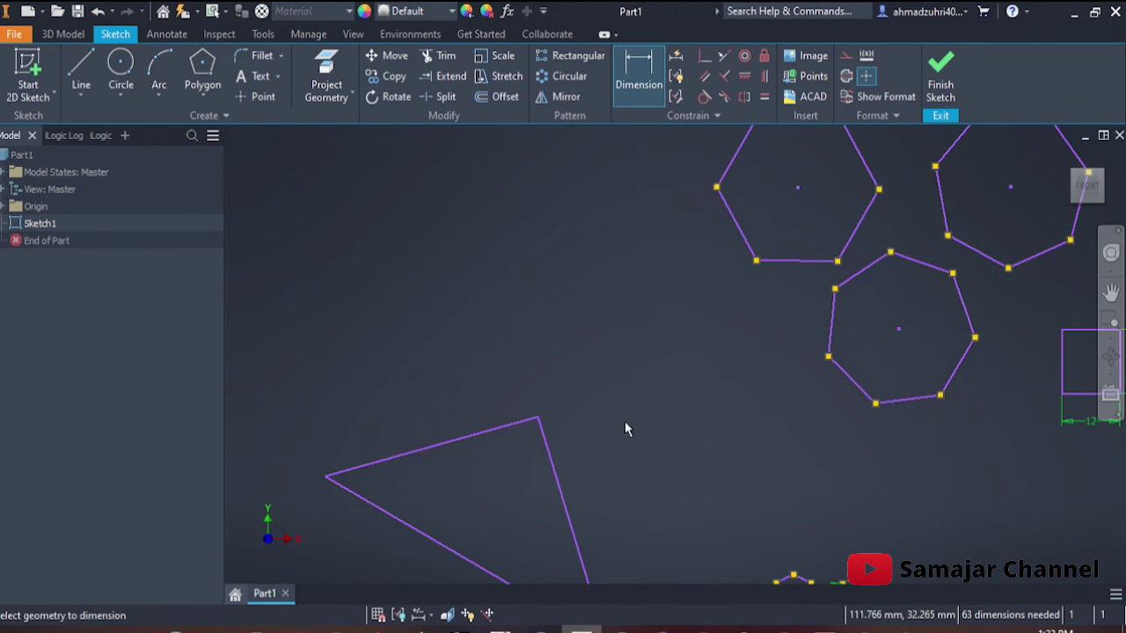